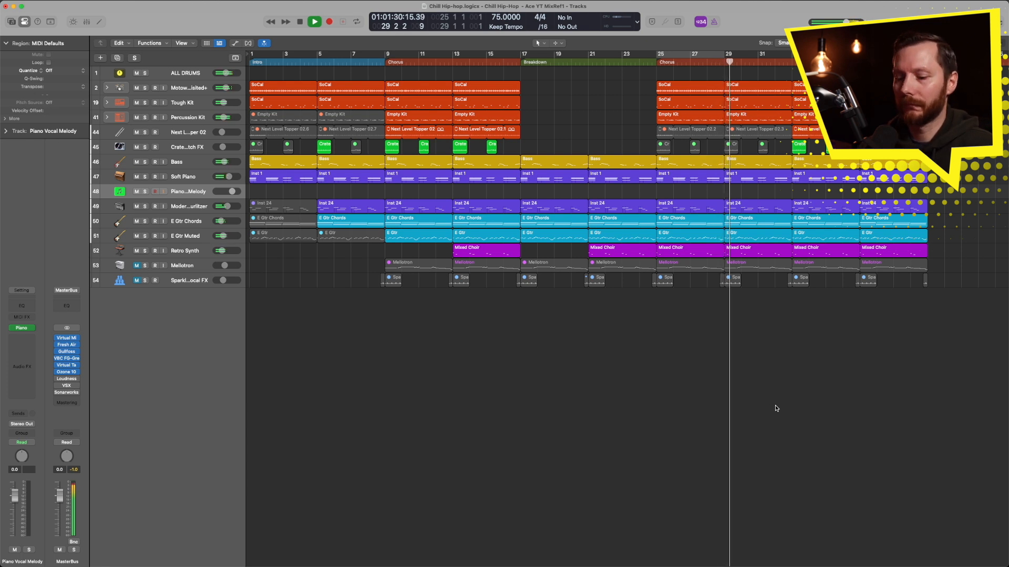
- Stop playback and inspect the instrument plug-in on the Piano Vocal Melody track
{"action": "key", "text": "space"}
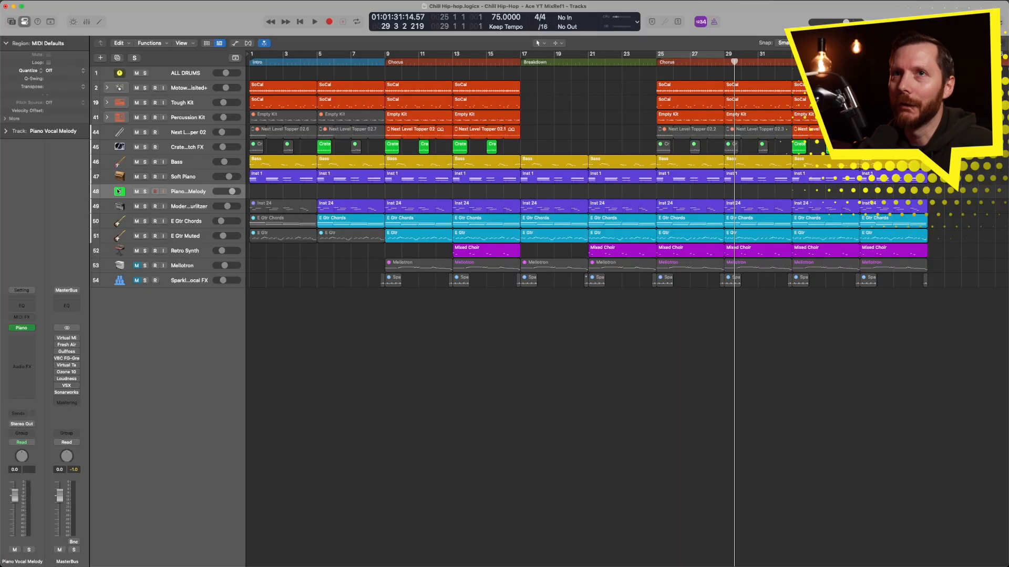
{"action": "left_click", "coordinate": [21, 329]}
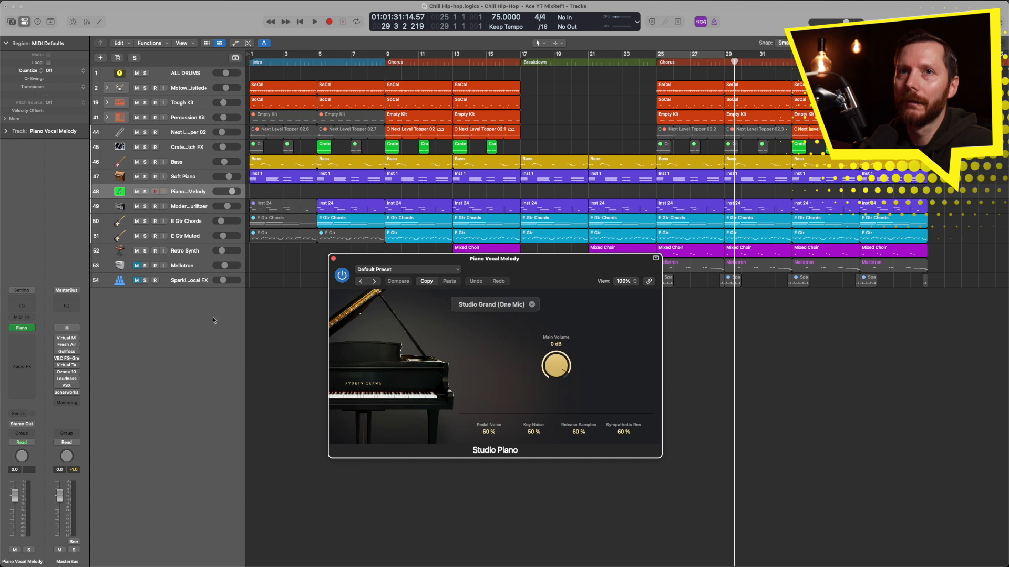
{"action": "left_click", "coordinate": [333, 259]}
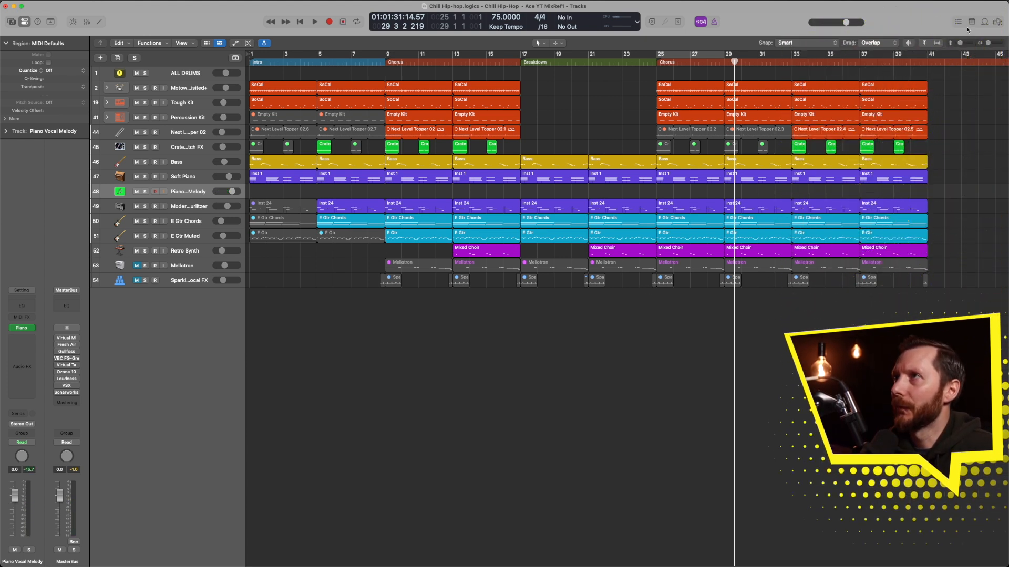
- Open the project notes and record a melody on the Piano Vocal Melody track with a cycle range from bar 24 to bar 31
{"action": "left_click", "coordinate": [972, 22]}
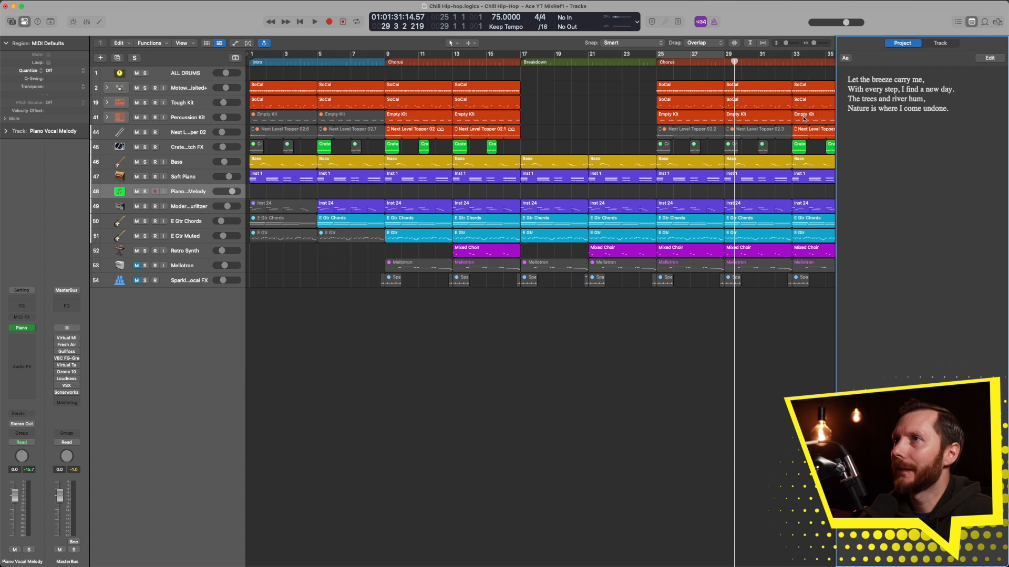
{"action": "scroll", "coordinate": [804, 119], "scroll_direction": "right", "scroll_amount": 5}
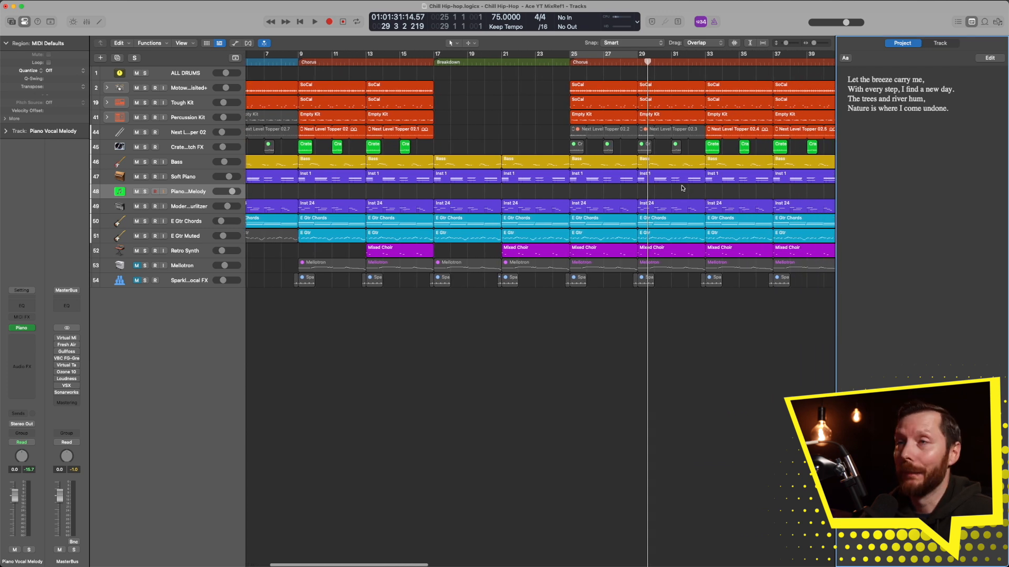
{"action": "left_click_drag", "start_coordinate": [565, 59], "coordinate": [679, 195]}
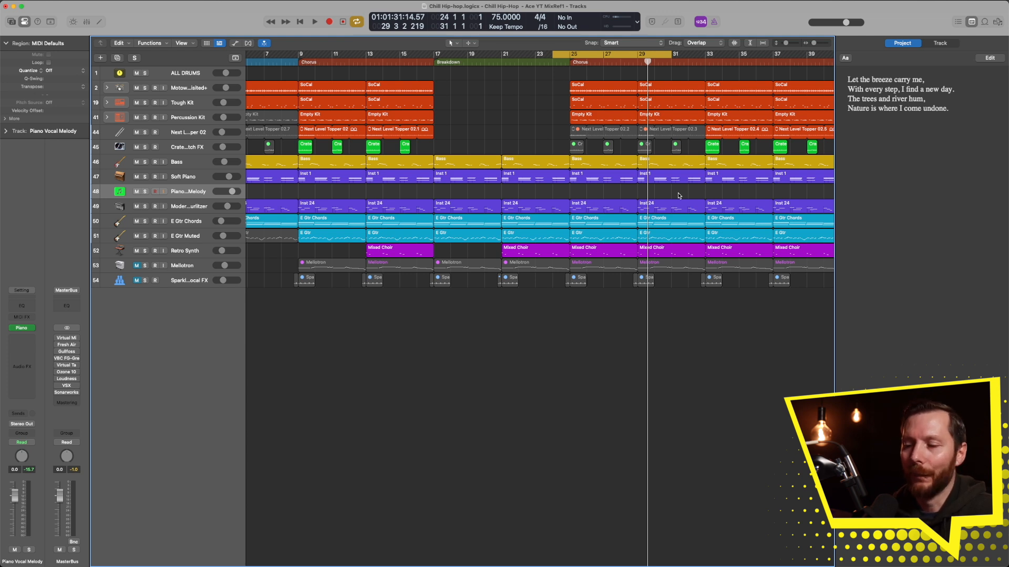
{"action": "key", "text": "r"}
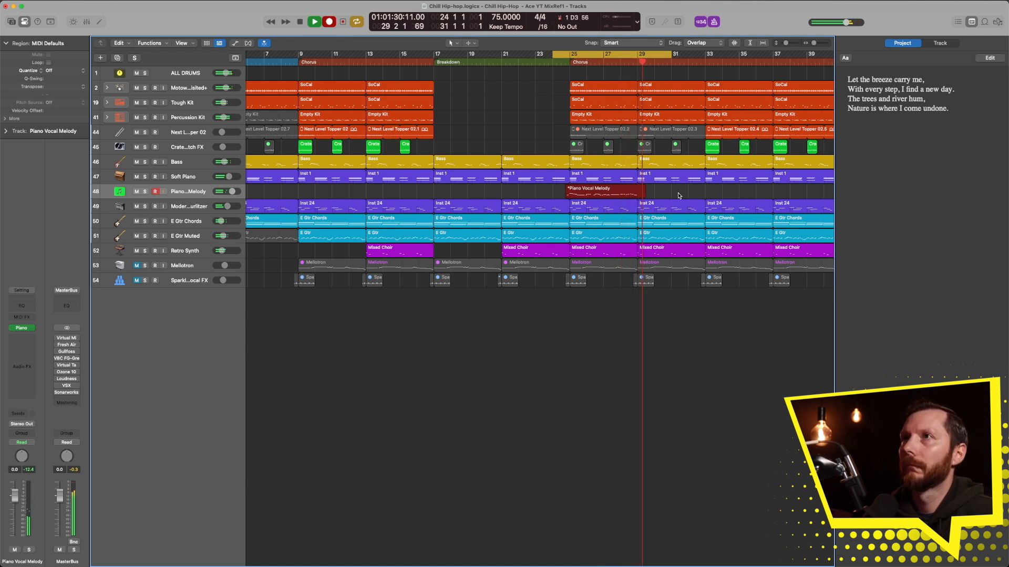
{"action": "key", "text": "space"}
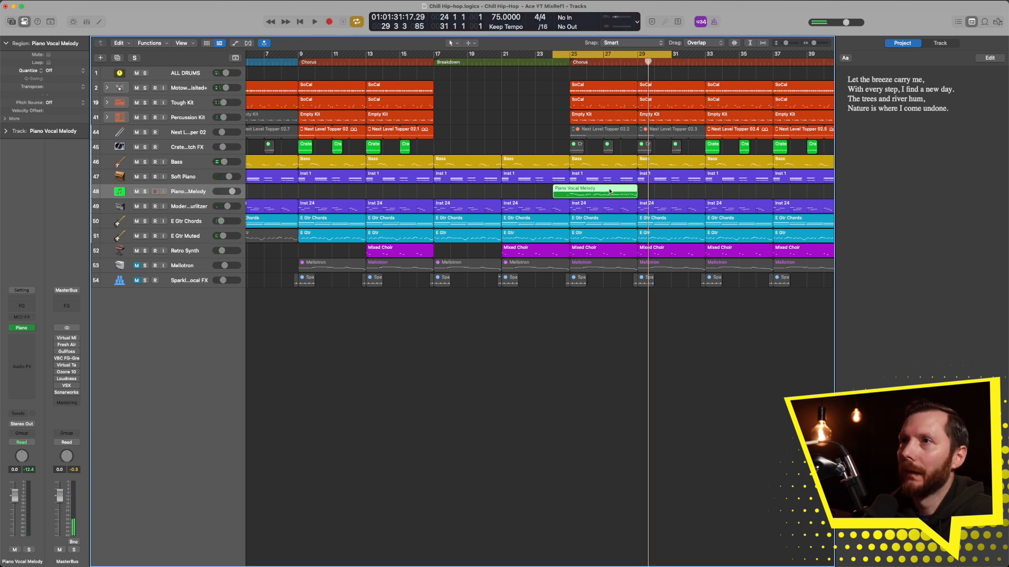
- Open the recorded Piano Vocal Melody region for note editing and lower the short note in mid bar 28 to the melody's lowest pitch
{"action": "double_click", "coordinate": [621, 193]}
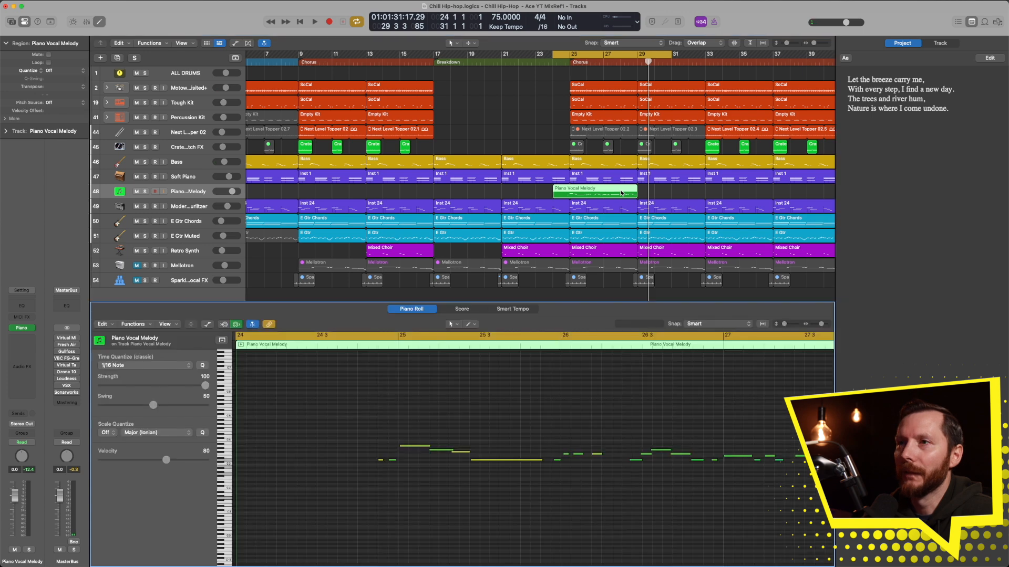
{"action": "scroll", "coordinate": [597, 398], "scroll_direction": "down", "scroll_amount": 2}
{"action": "scroll", "coordinate": [596, 398], "scroll_direction": "right", "scroll_amount": 3}
{"action": "scroll", "coordinate": [619, 417], "scroll_direction": "right", "scroll_amount": 3}
{"action": "scroll", "coordinate": [613, 379], "scroll_direction": "up", "scroll_amount": 2}
{"action": "key", "text": "space"}
{"action": "key", "text": "space"}
{"action": "left_click", "coordinate": [687, 457]}
{"action": "left_click_drag", "start_coordinate": [687, 459], "coordinate": [685, 467]}
- Play back the end of the melody from the end of bar 27 to check the corrected note
{"action": "scroll", "coordinate": [626, 371], "scroll_direction": "up", "scroll_amount": 2}
{"action": "left_click", "coordinate": [618, 347]}
{"action": "key", "text": "space"}
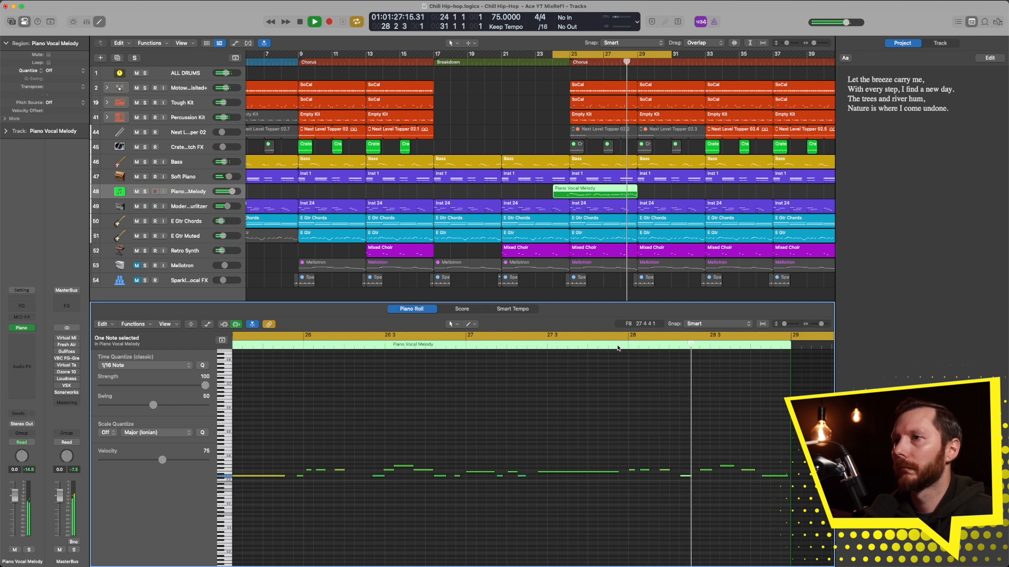
{"action": "key", "text": "space"}
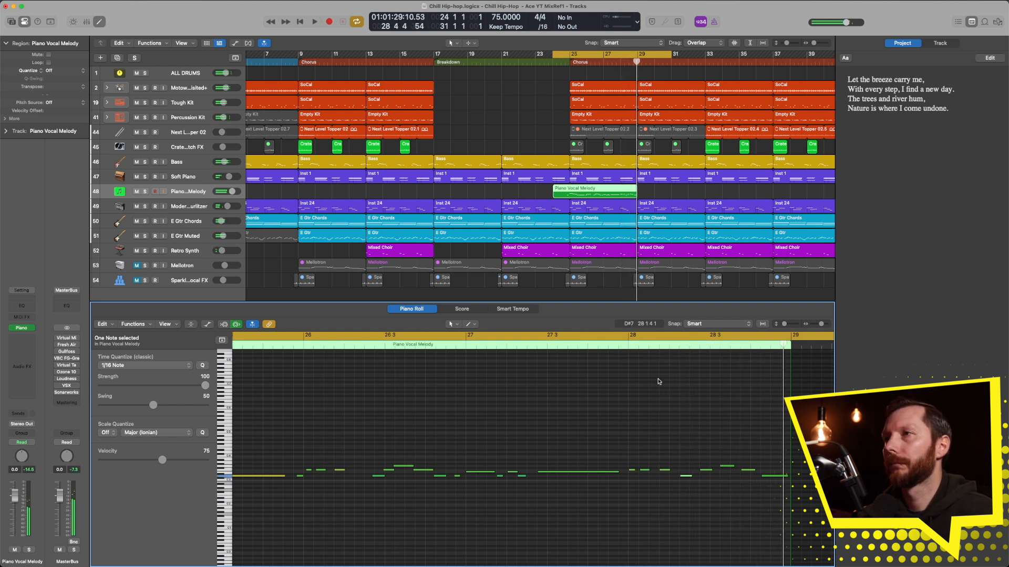
- Extend the start of the Piano Vocal Melody region back to bar 21
{"action": "left_click", "coordinate": [522, 376], "text": "ctrl+alt"}
{"action": "left_click", "coordinate": [522, 377], "text": "ctrl+alt"}
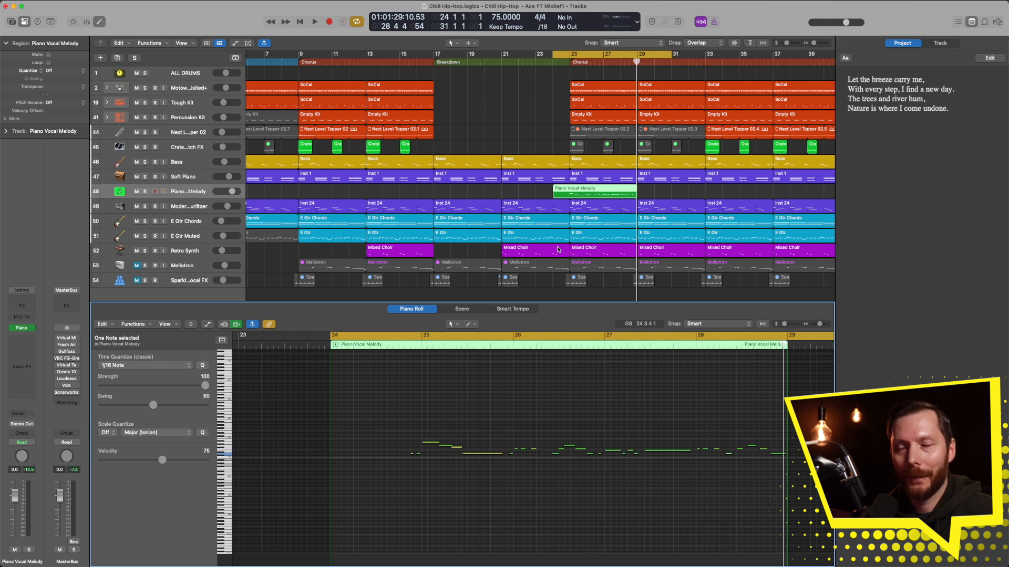
{"action": "key", "text": "z"}
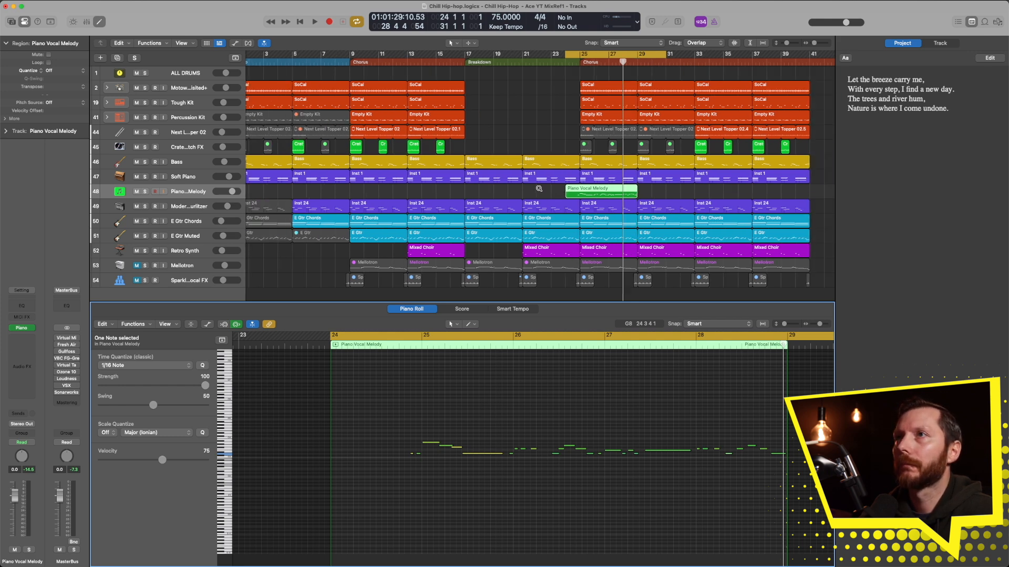
{"action": "left_click", "coordinate": [477, 180]}
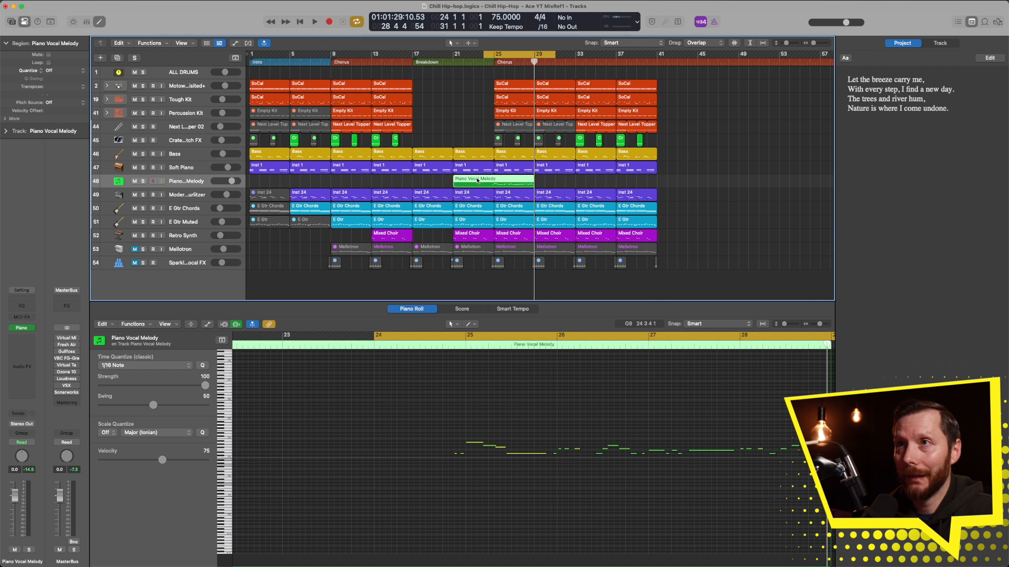
- Export the Piano Vocal Melody region as a MIDI file named Undone.mid in the Bounces folder
{"action": "right_click", "coordinate": [477, 180]}
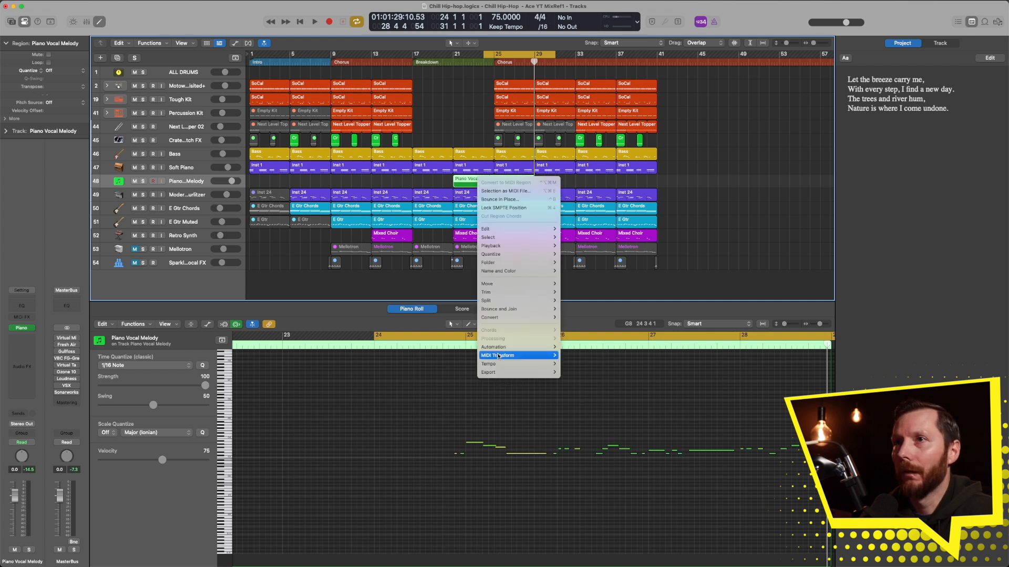
{"action": "mouse_move", "coordinate": [495, 373]}
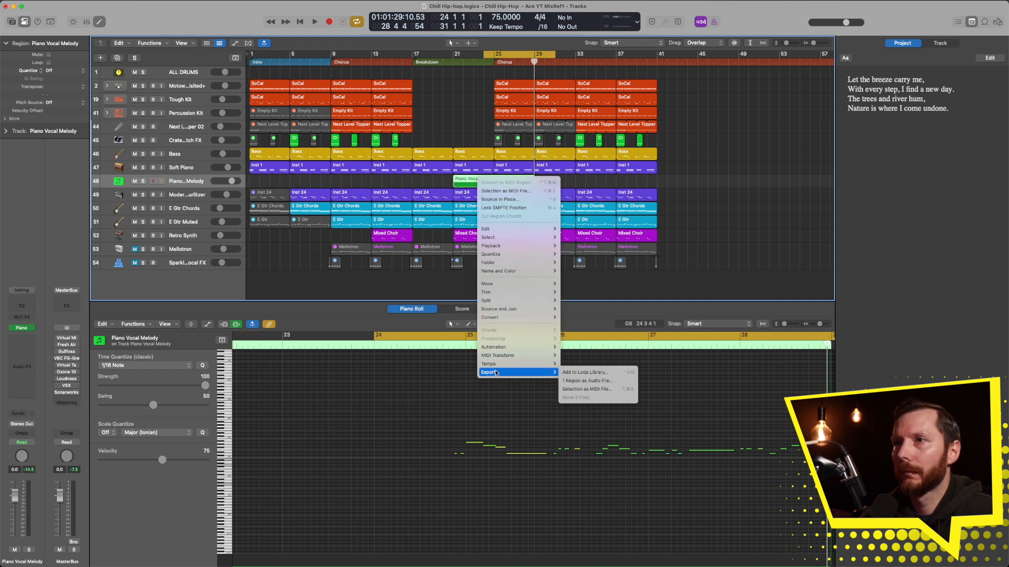
{"action": "left_click", "coordinate": [602, 391]}
{"action": "type", "text": "Undone.mid"}
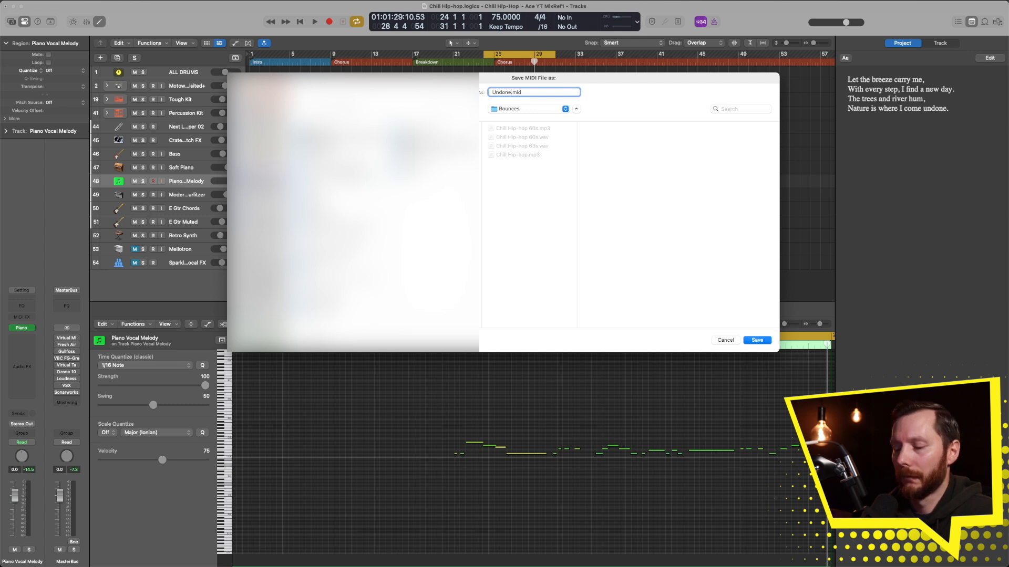
{"action": "key", "text": "Return"}
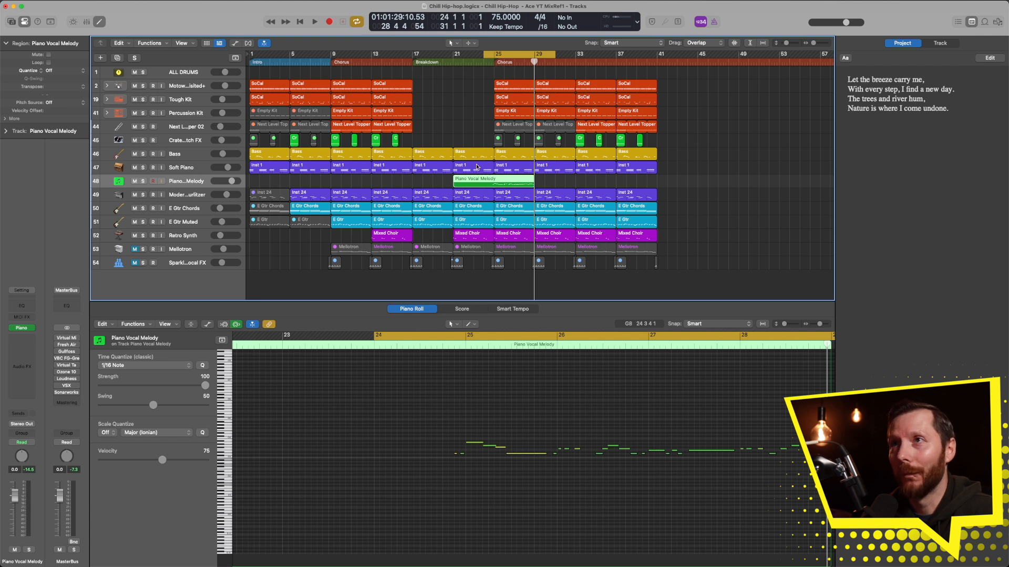
- Mute the Piano Vocal Melody track and bounce bars 21 to 33 as a PCM Wave file only, named Undone Ref Track, in Bounces
{"action": "left_click", "coordinate": [134, 181]}
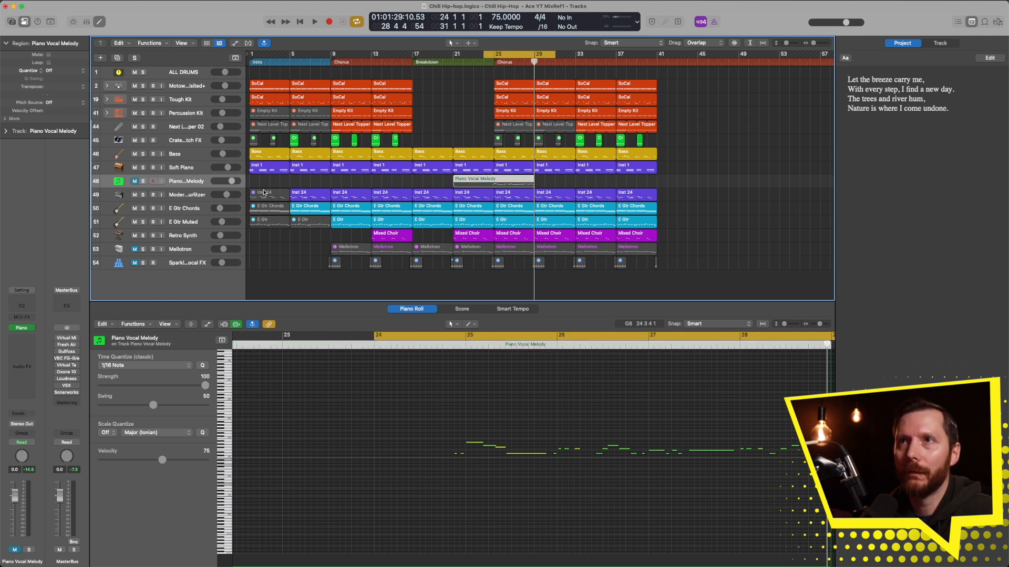
{"action": "left_click_drag", "start_coordinate": [457, 57], "coordinate": [576, 58]}
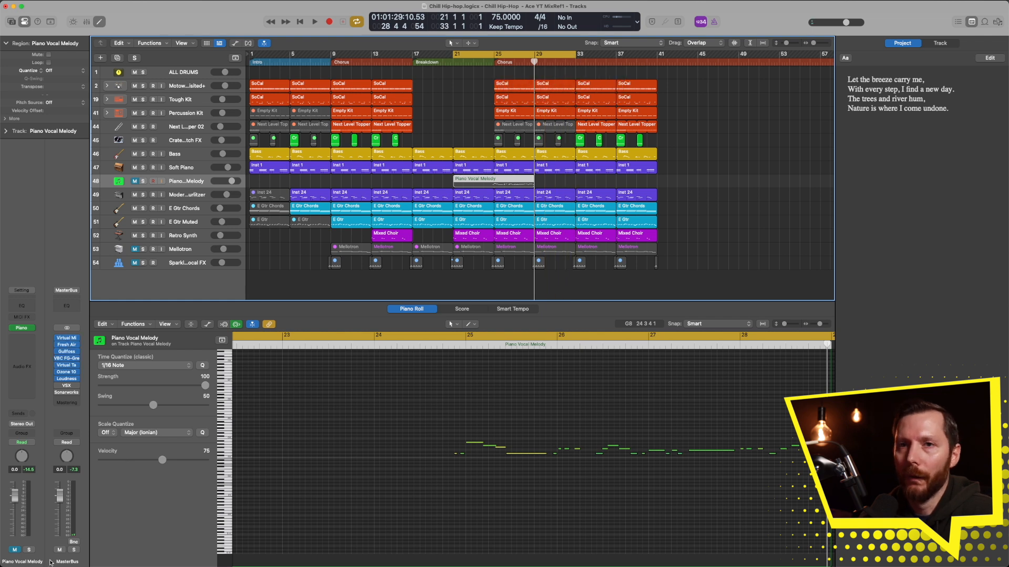
{"action": "left_click", "coordinate": [73, 542]}
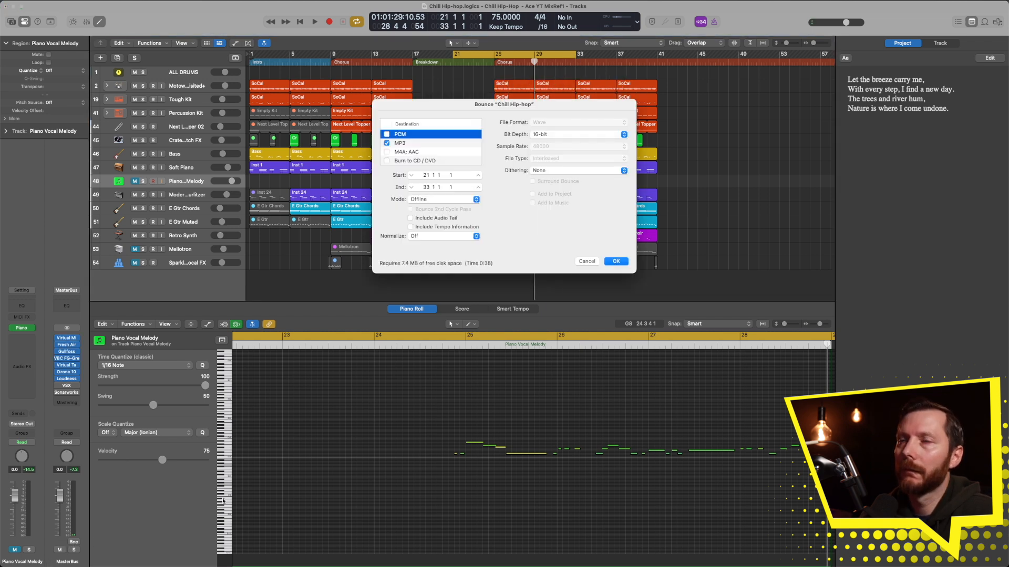
{"action": "left_click", "coordinate": [388, 144]}
{"action": "left_click", "coordinate": [387, 134]}
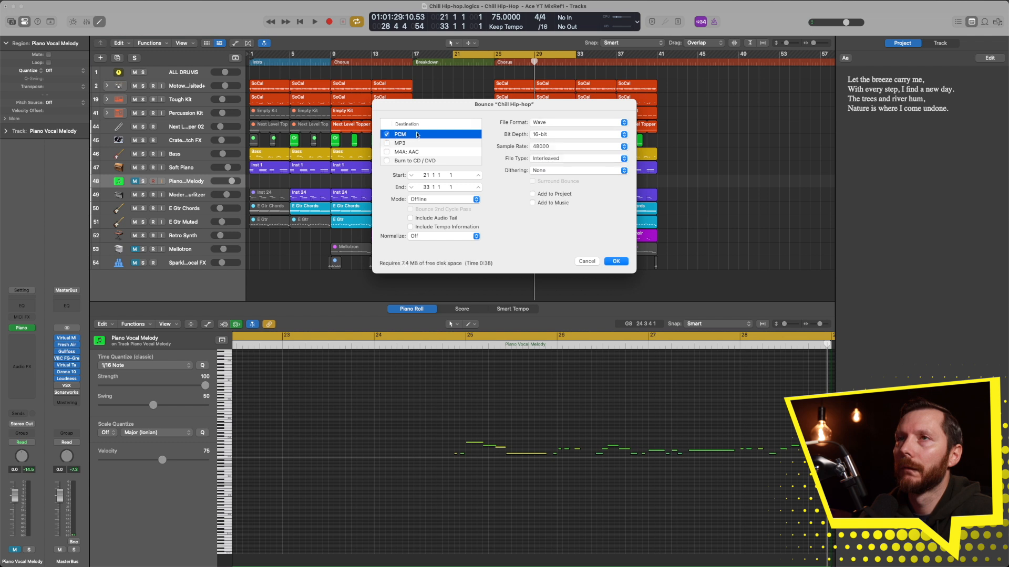
{"action": "left_click", "coordinate": [622, 263]}
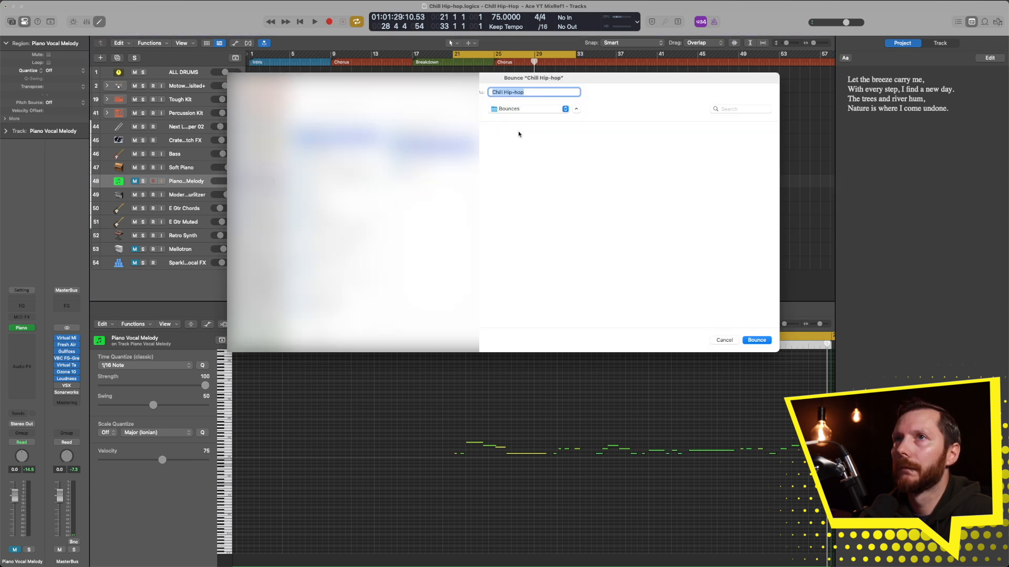
{"action": "type", "text": "Undone.mid"}
{"action": "left_click", "coordinate": [514, 93]}
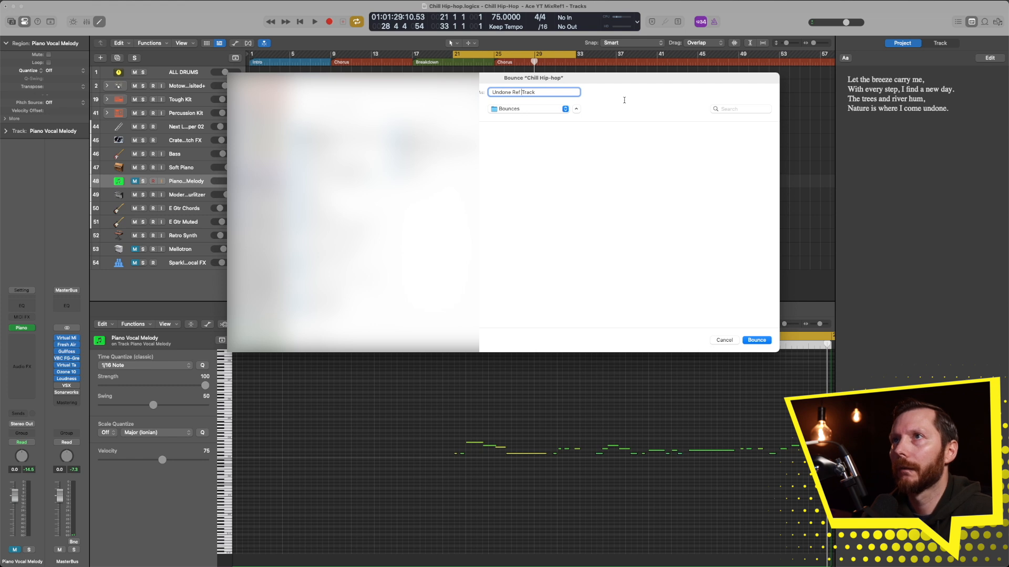
{"action": "key", "text": "Return"}
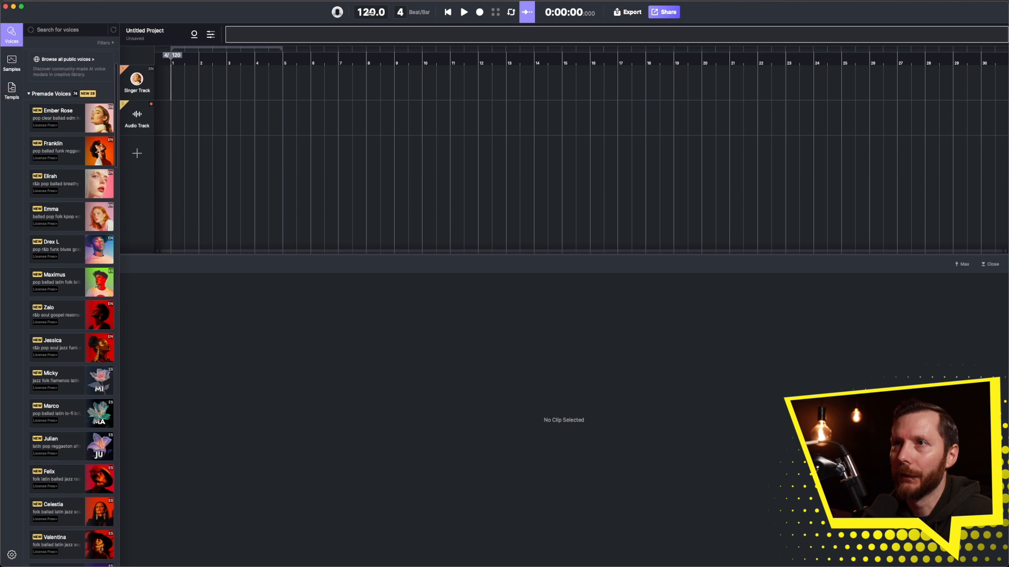
- Switch to ACE Studio and set the project tempo to 75
{"action": "key", "text": "super+Tab"}
{"action": "key", "text": "super+Tab"}
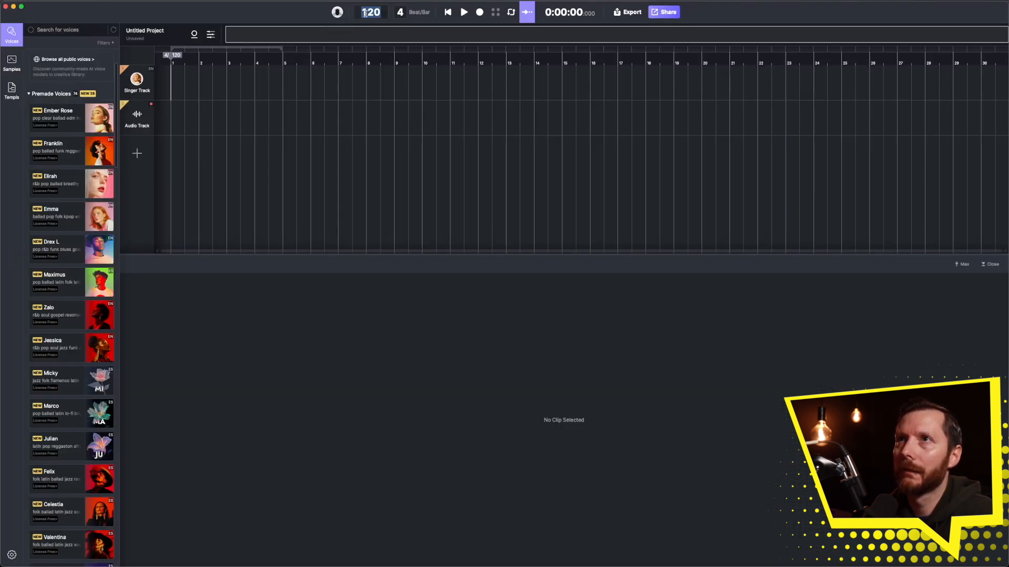
{"action": "type", "text": "75"}
{"action": "key", "text": "Return"}
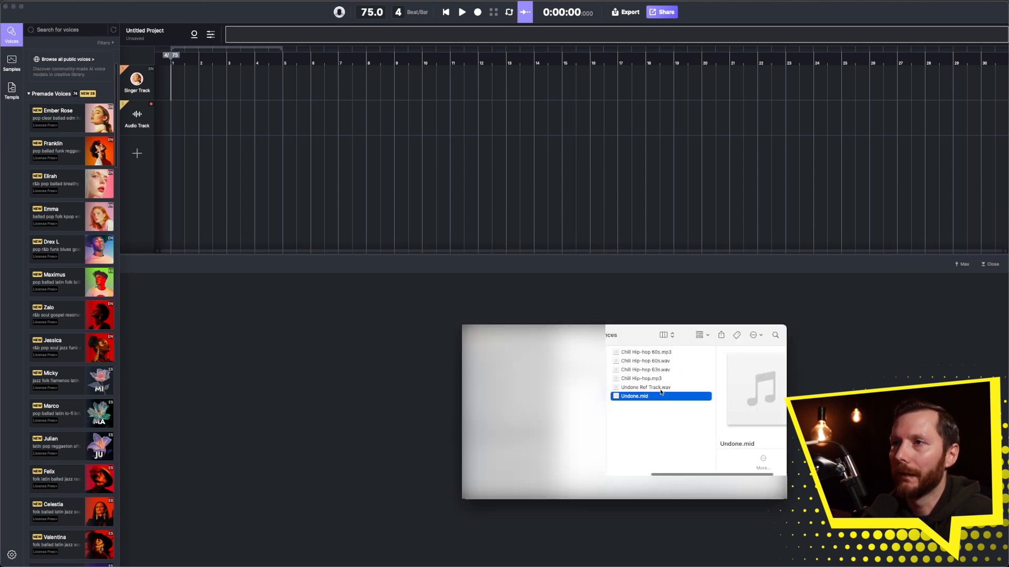
- Import Undone.mid at bar 1 of the singer track, declining its tempo and signature, and place Undone Ref Track.wav on the audio track at bar 21
{"action": "left_click_drag", "start_coordinate": [639, 400], "coordinate": [173, 88]}
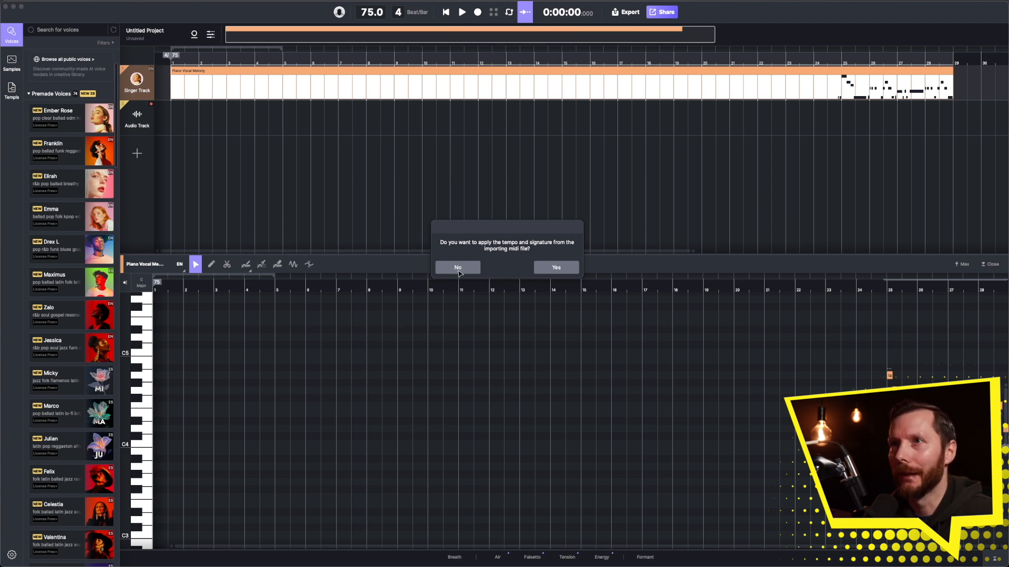
{"action": "left_click", "coordinate": [458, 268]}
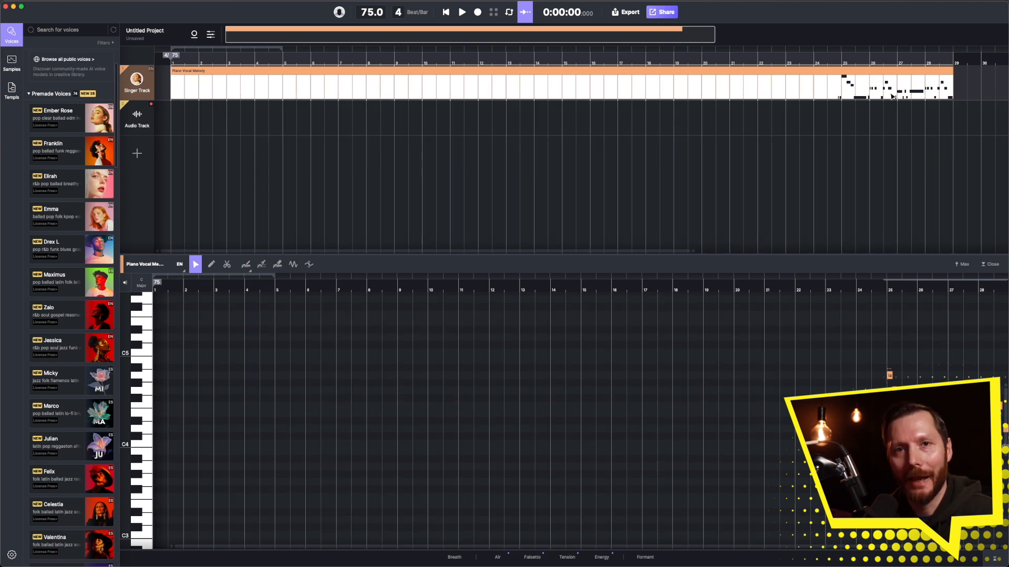
{"action": "left_click", "coordinate": [623, 390]}
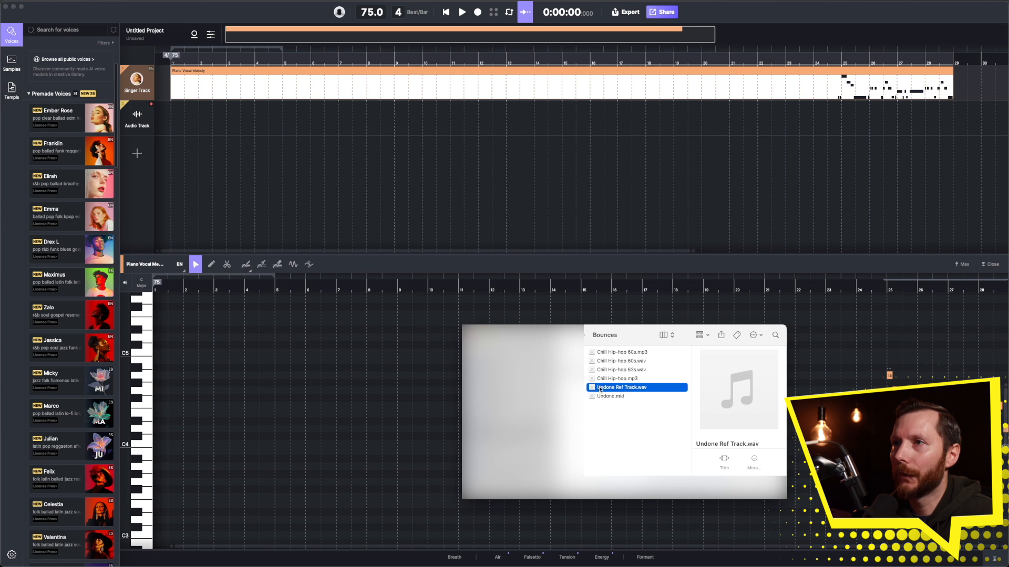
{"action": "left_click_drag", "start_coordinate": [603, 389], "coordinate": [745, 108]}
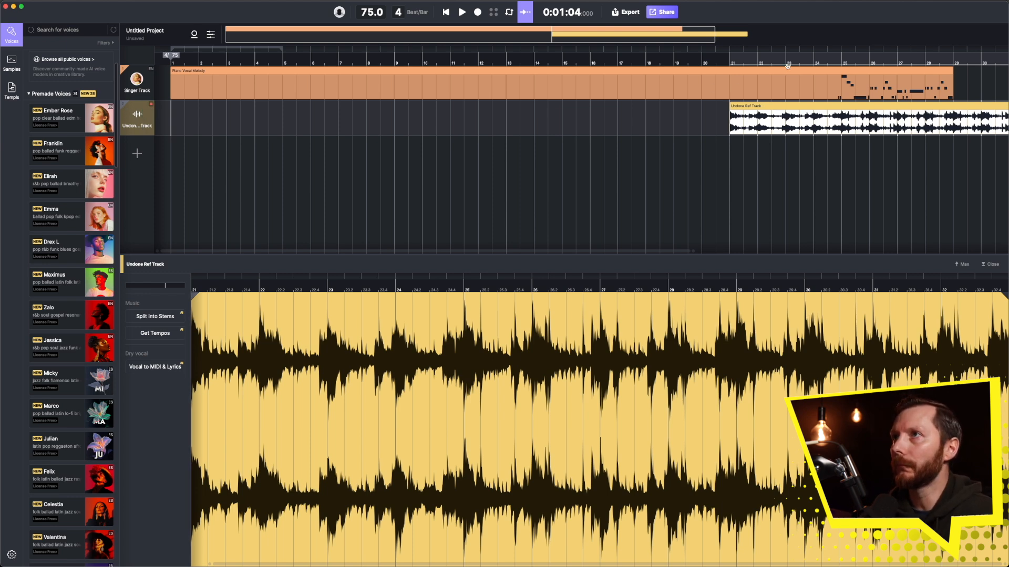
- Open the Piano Vocal Melody clip in the note editor and place the playhead midway through bar 24, before the melody
{"action": "left_click", "coordinate": [823, 72]}
{"action": "scroll", "coordinate": [803, 82], "scroll_direction": "right", "scroll_amount": 10}
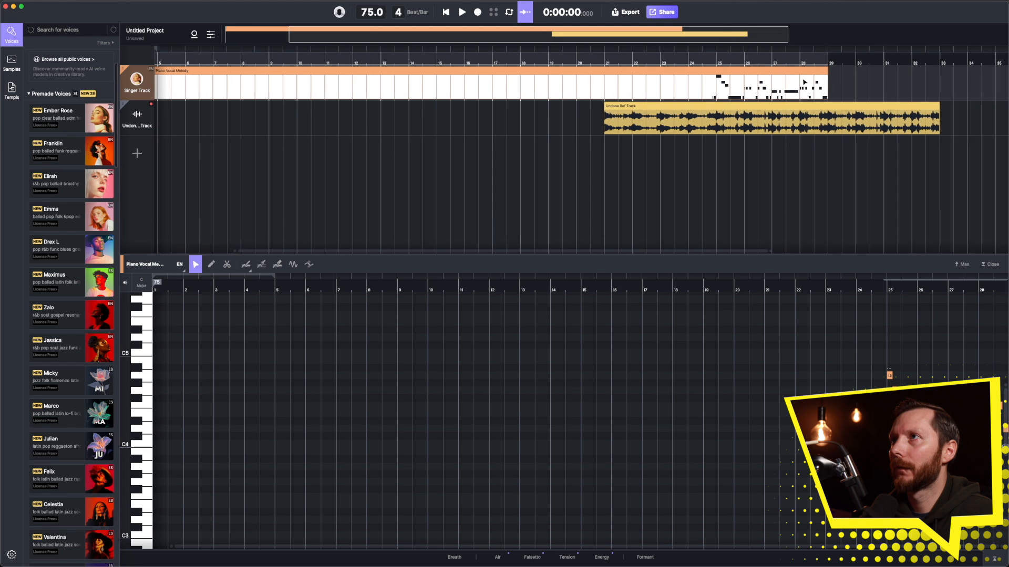
{"action": "scroll", "coordinate": [821, 84], "scroll_direction": "left", "scroll_amount": 8}
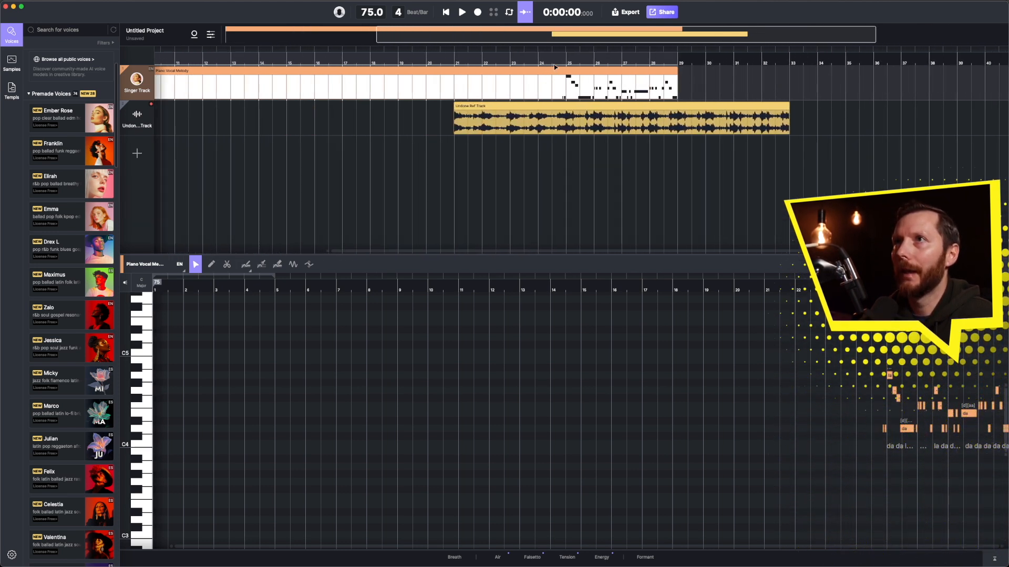
{"action": "left_click", "coordinate": [555, 60]}
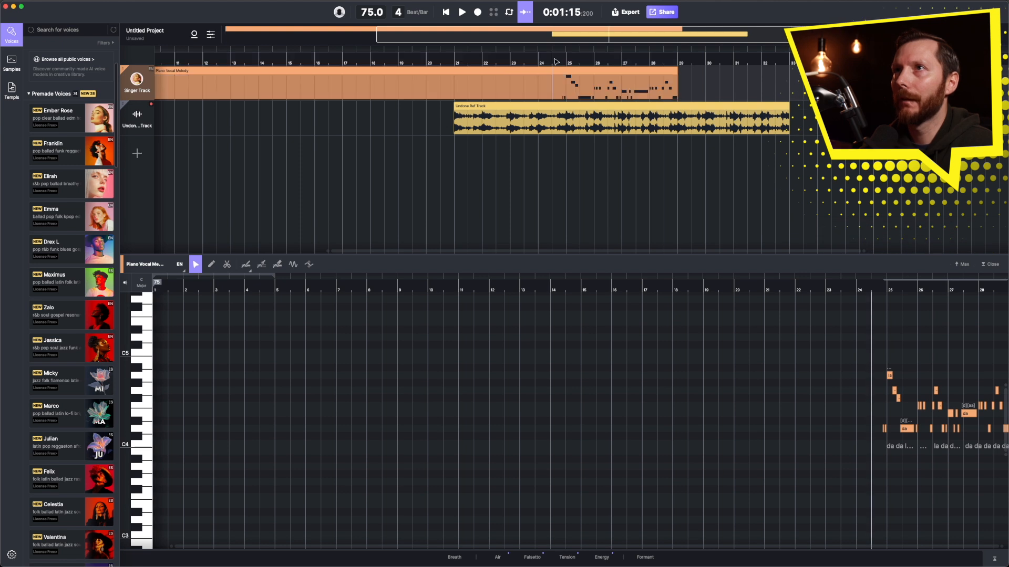
{"action": "scroll", "coordinate": [993, 440], "scroll_direction": "up", "scroll_amount": 2}
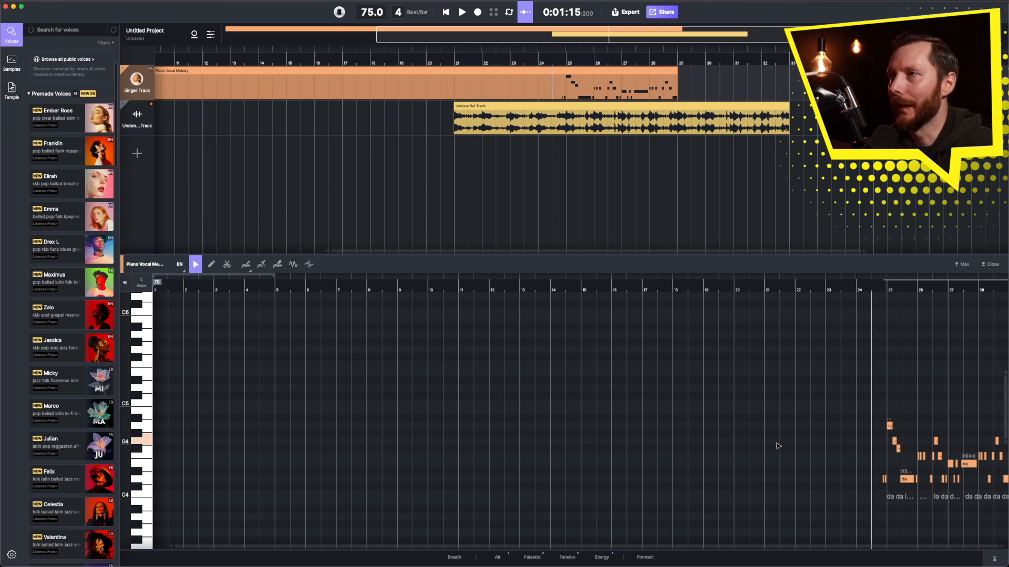
- Play the default-syllable melody with the reference track from midway through bar 24 and stop after the final note
{"action": "key", "text": "space"}
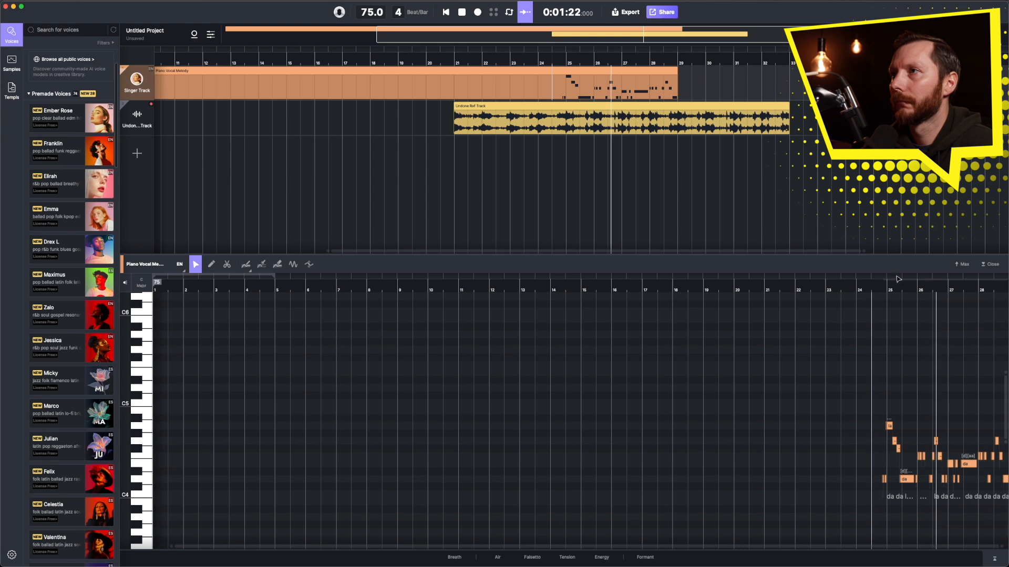
{"action": "left_click_drag", "start_coordinate": [898, 278], "coordinate": [843, 317]}
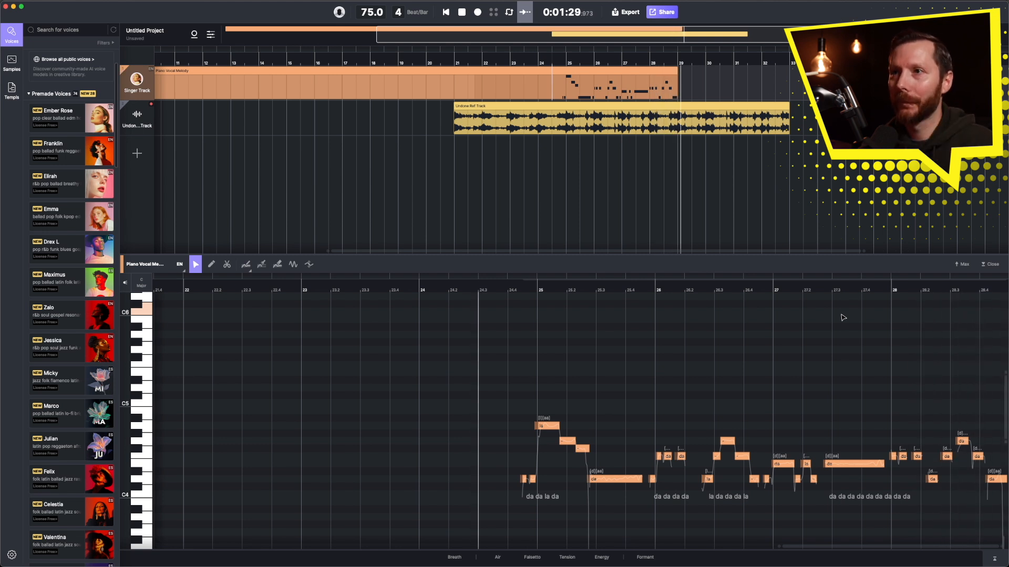
{"action": "key", "text": "space"}
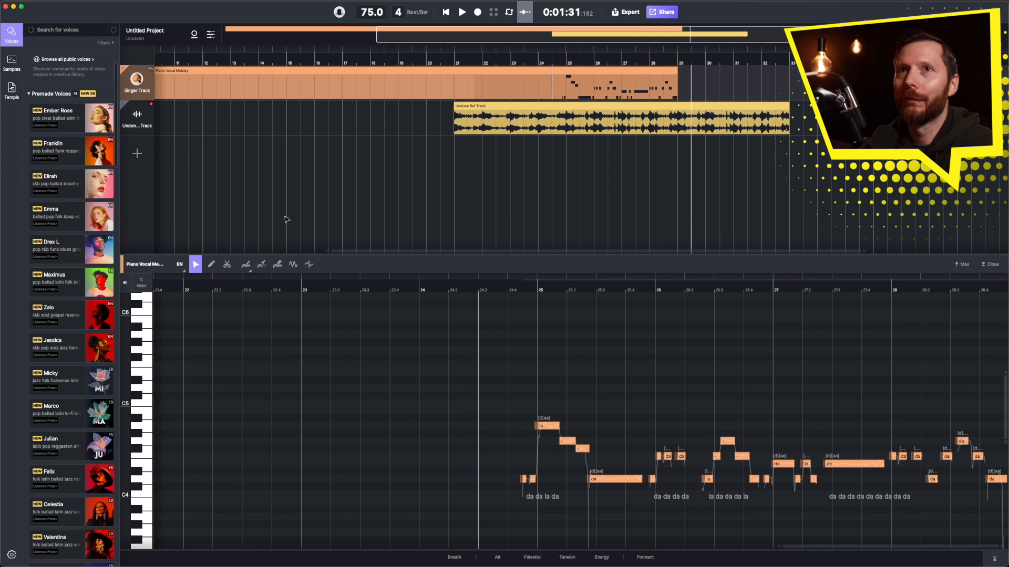
{"action": "mouse_move", "coordinate": [70, 118]}
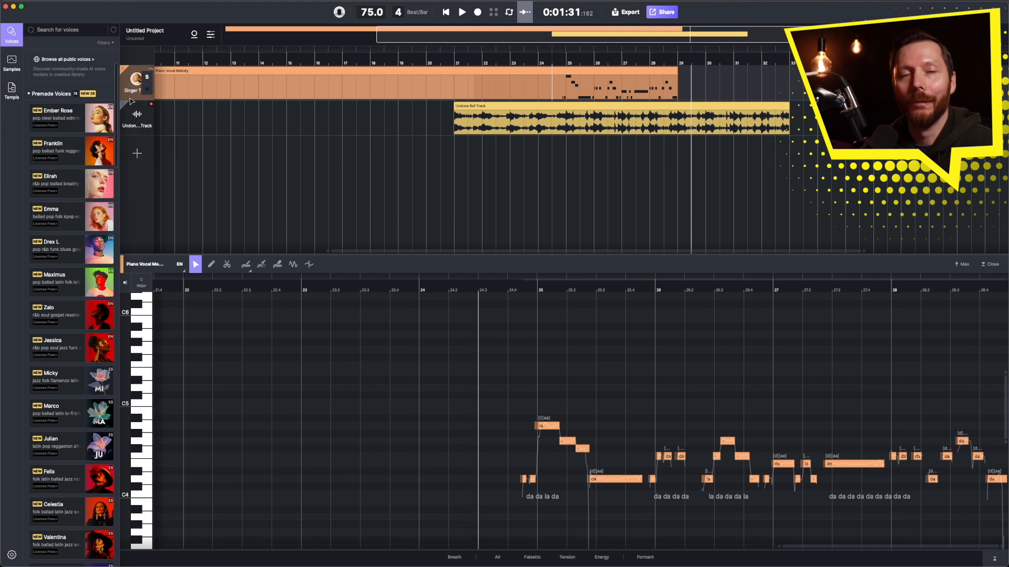
{"action": "mouse_move", "coordinate": [111, 121]}
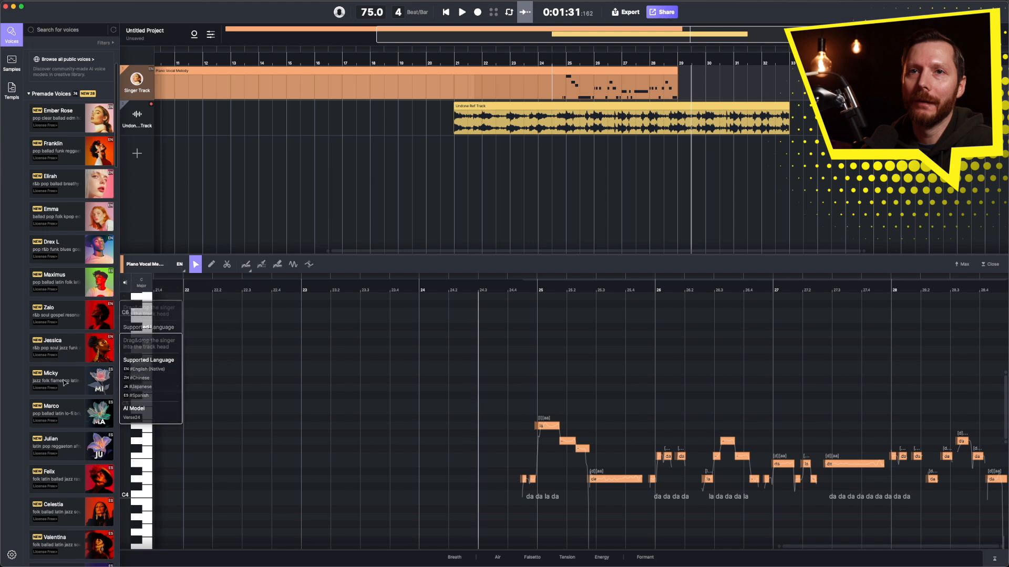
{"action": "mouse_move", "coordinate": [57, 161]}
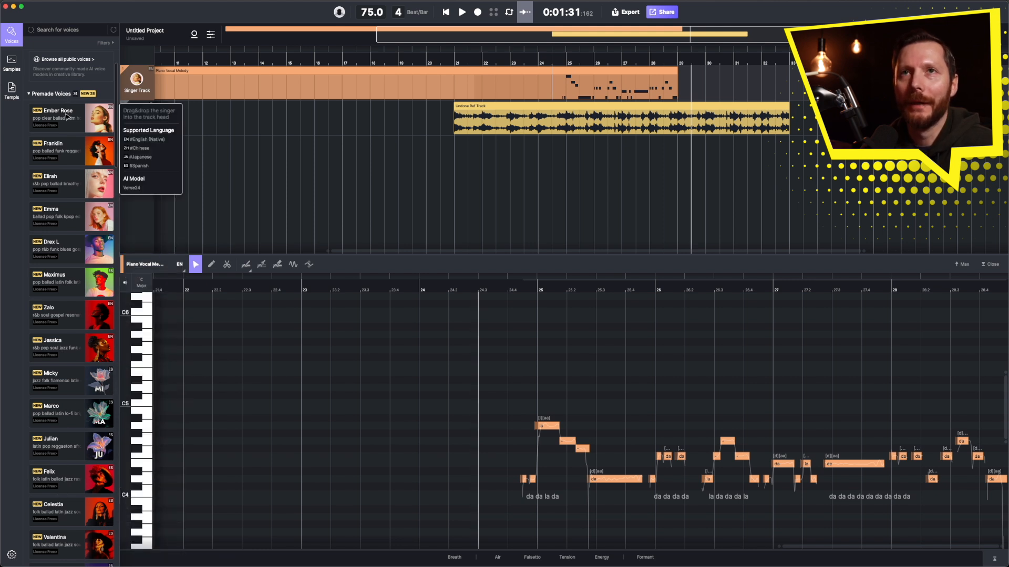
{"action": "mouse_move", "coordinate": [87, 436]}
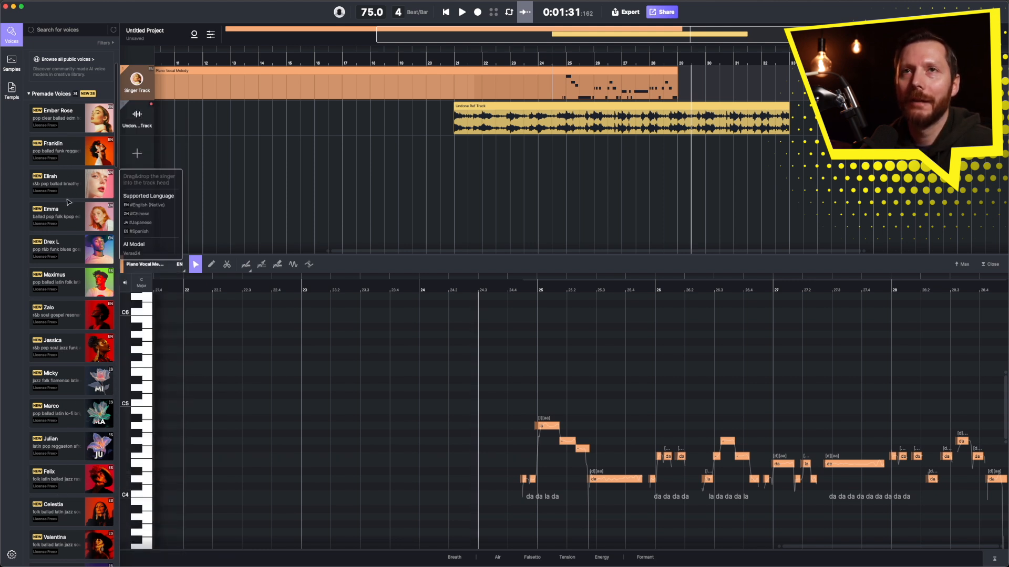
{"action": "mouse_move", "coordinate": [76, 140]}
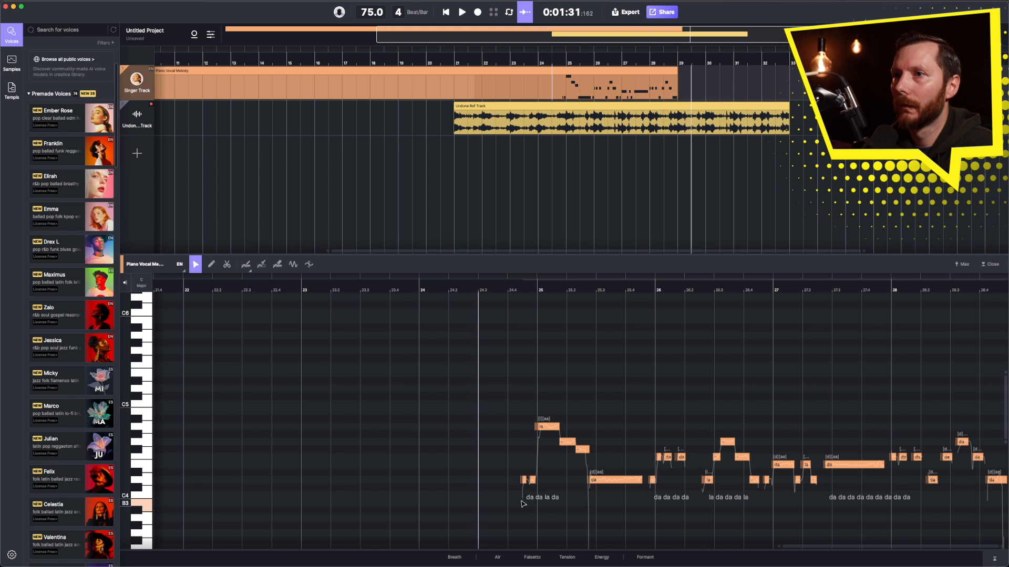
- Replace the first phrase's placeholder lyrics with "let the" and set the high note at bar 25 to "brease"
{"action": "double_click", "coordinate": [525, 498]}
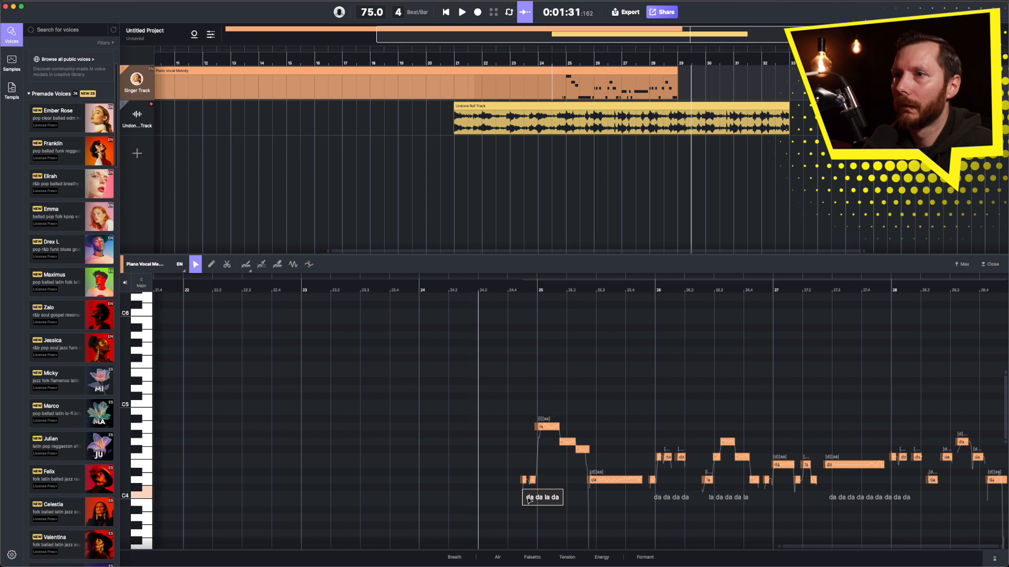
{"action": "type", "text": "let"}
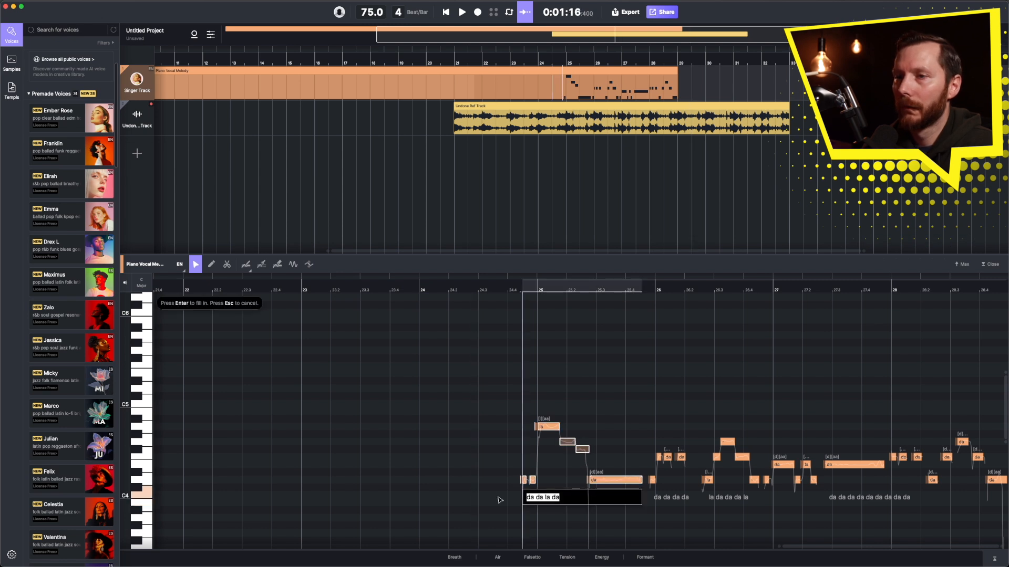
{"action": "type", "text": " the"}
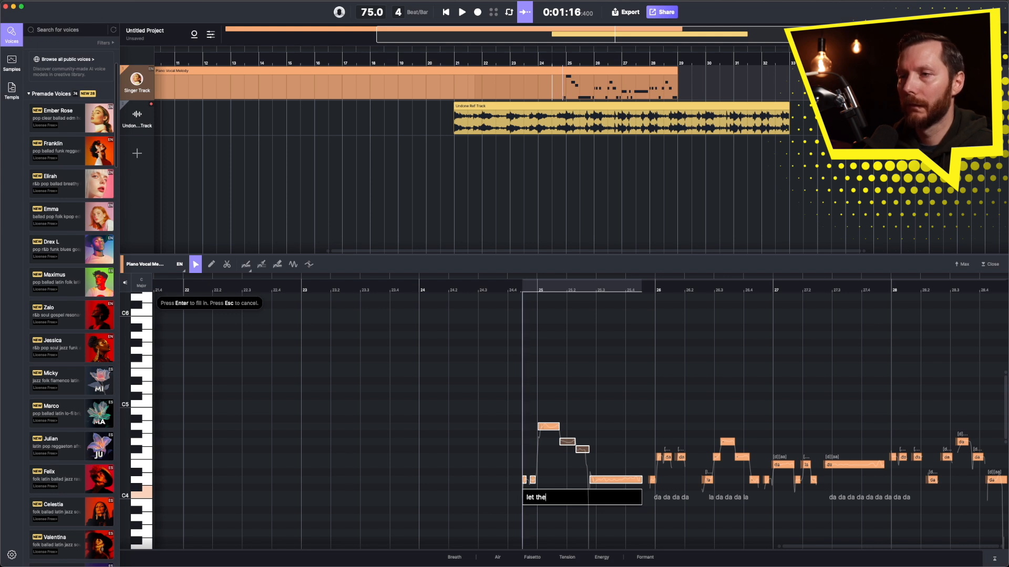
{"action": "key", "text": "Return"}
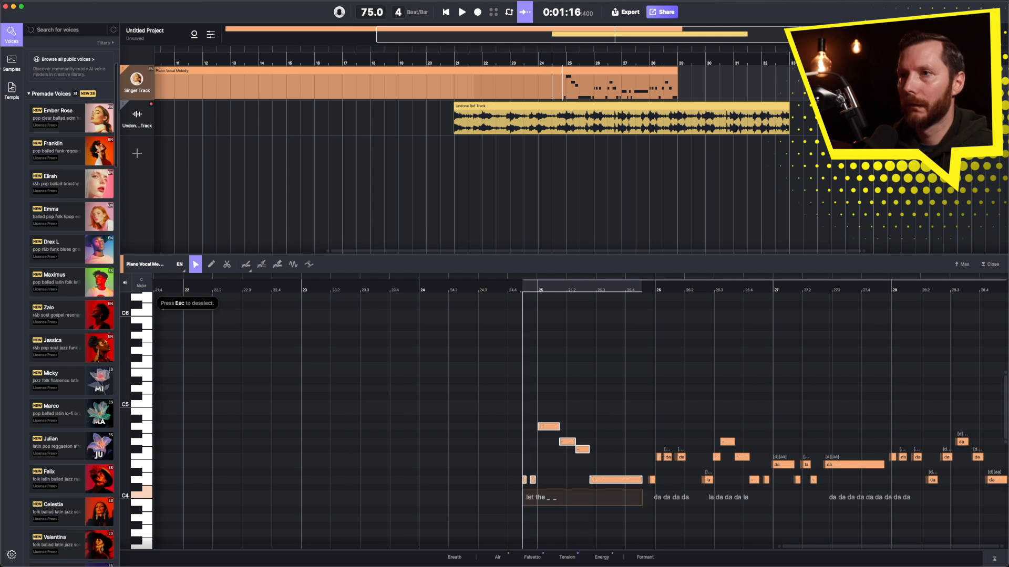
{"action": "left_click", "coordinate": [547, 428]}
{"action": "double_click", "coordinate": [546, 445]}
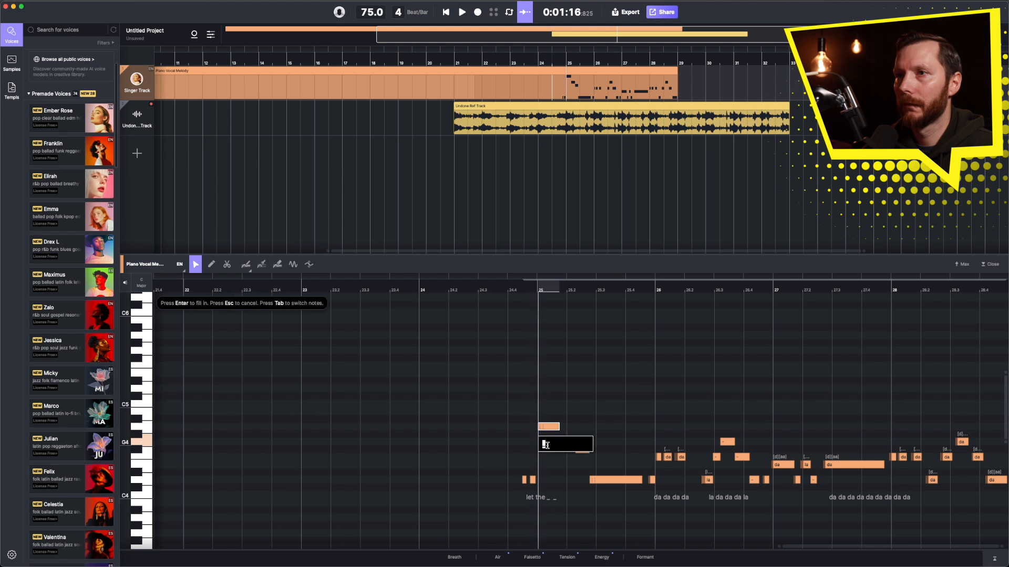
{"action": "type", "text": "brease"}
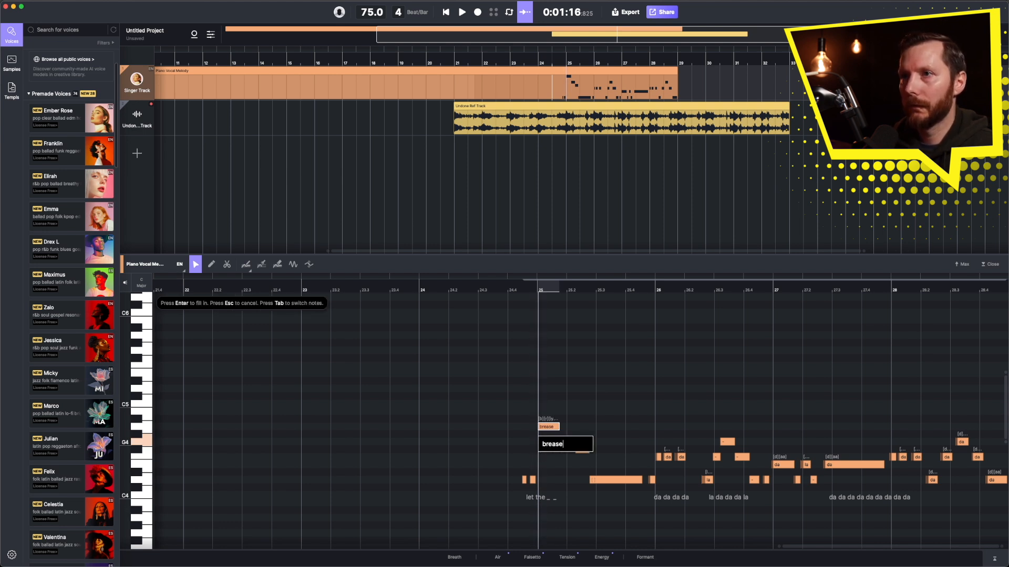
{"action": "key", "text": "Return"}
- Complete the first phrase's lyrics with "carry" across the two descending notes and "me" on the long note in bar 25
{"action": "double_click", "coordinate": [569, 444]}
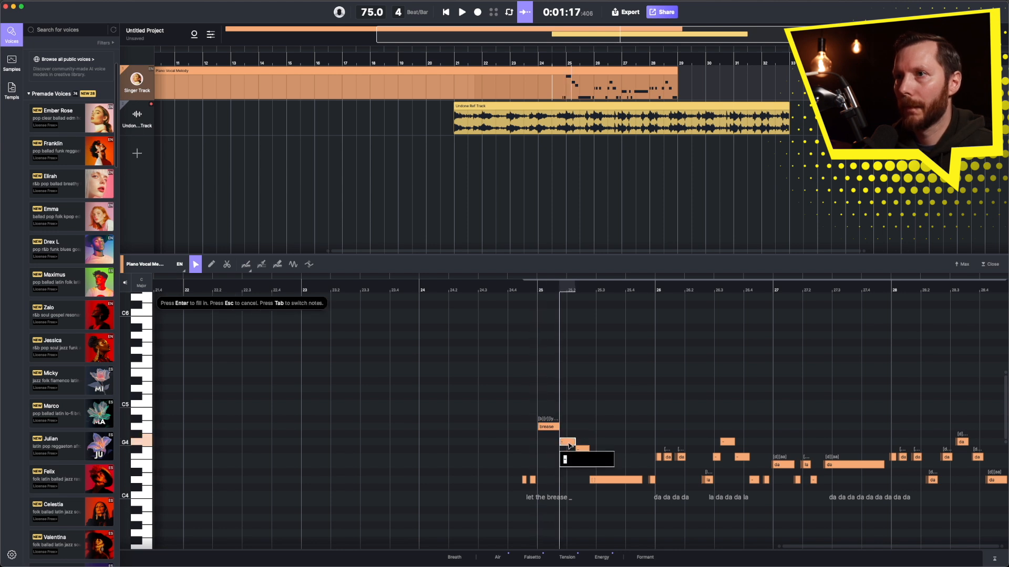
{"action": "type", "text": "carry"}
{"action": "key", "text": "Return"}
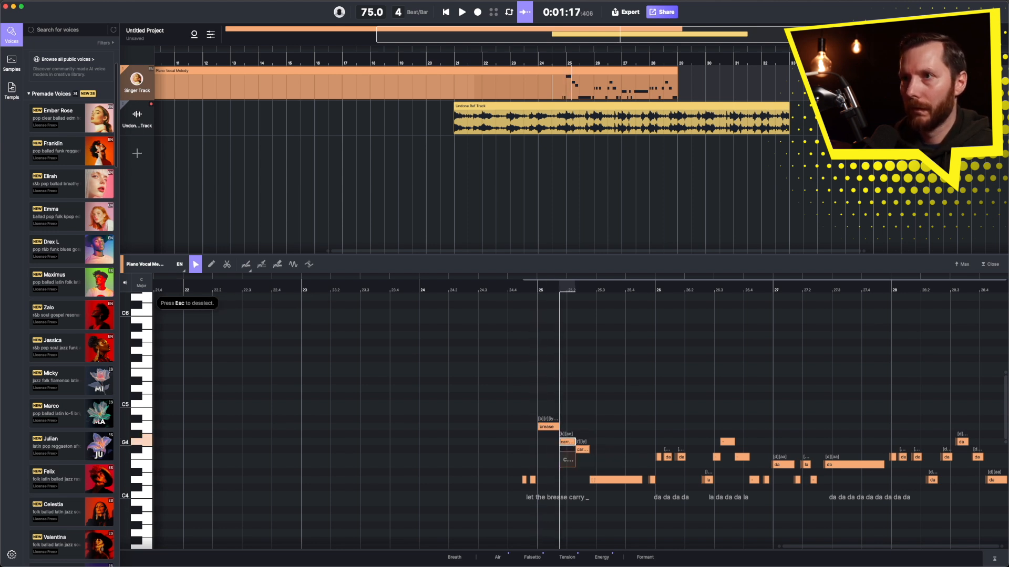
{"action": "double_click", "coordinate": [601, 481]}
{"action": "type", "text": "me"}
{"action": "key", "text": "Return"}
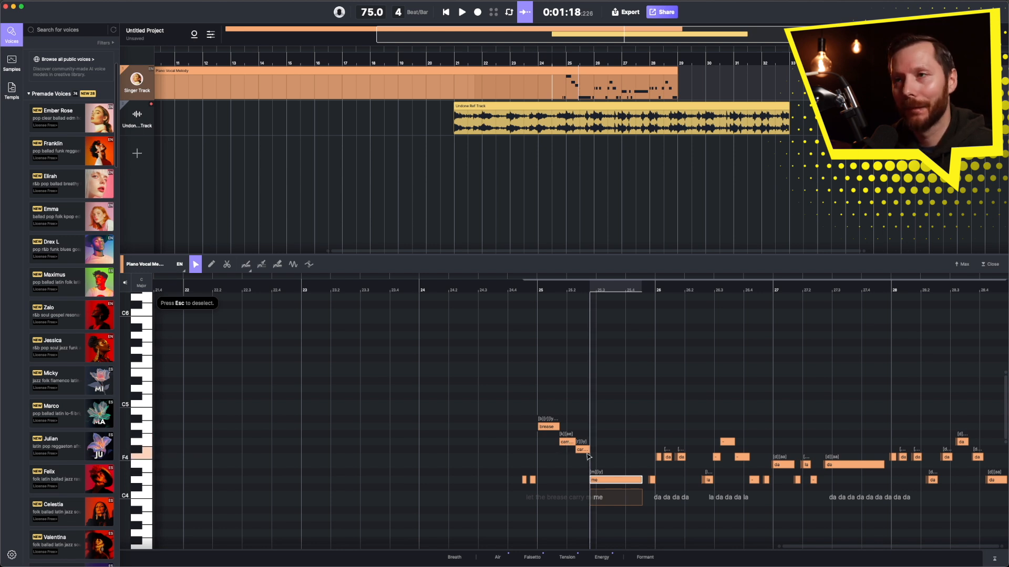
- Enter the lyrics "with every step i find a new day" on the notes from the end of bar 25 through bar 26
{"action": "double_click", "coordinate": [650, 482]}
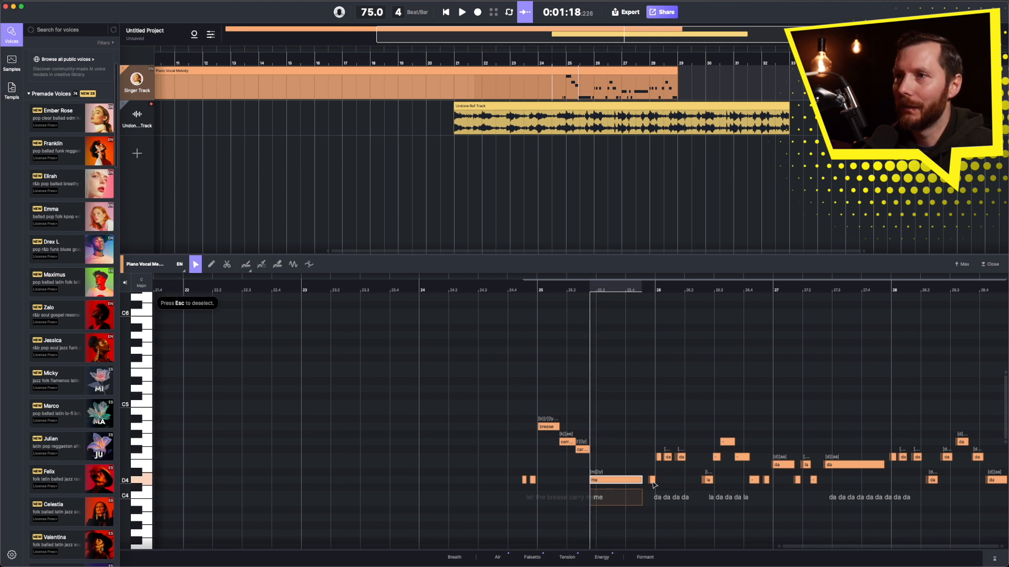
{"action": "type", "text": "with"}
{"action": "key", "text": "Return"}
{"action": "double_click", "coordinate": [659, 458]}
{"action": "type", "text": "every step"}
{"action": "key", "text": "Return"}
{"action": "double_click", "coordinate": [741, 458]}
{"action": "type", "text": "new"}
{"action": "key", "text": "Return"}
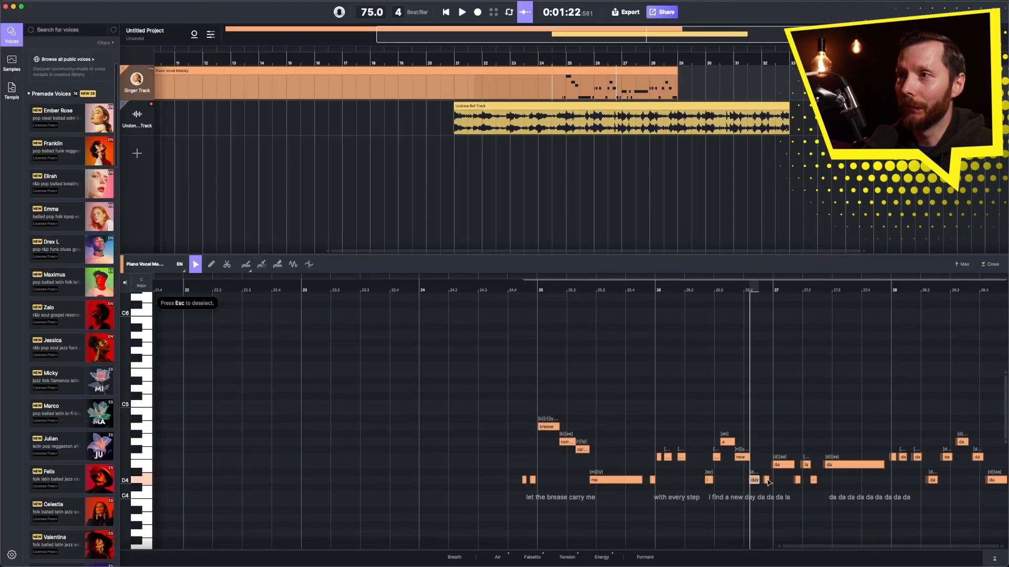
- Enter the lyrics "the trees and river" on the notes following "day", leading into bar 27
{"action": "double_click", "coordinate": [766, 480]}
{"action": "type", "text": "the"}
{"action": "double_click", "coordinate": [782, 465]}
{"action": "type", "text": "trees"}
{"action": "double_click", "coordinate": [798, 480]}
{"action": "type", "text": "and"}
{"action": "double_click", "coordinate": [806, 465]}
{"action": "type", "text": "river"}
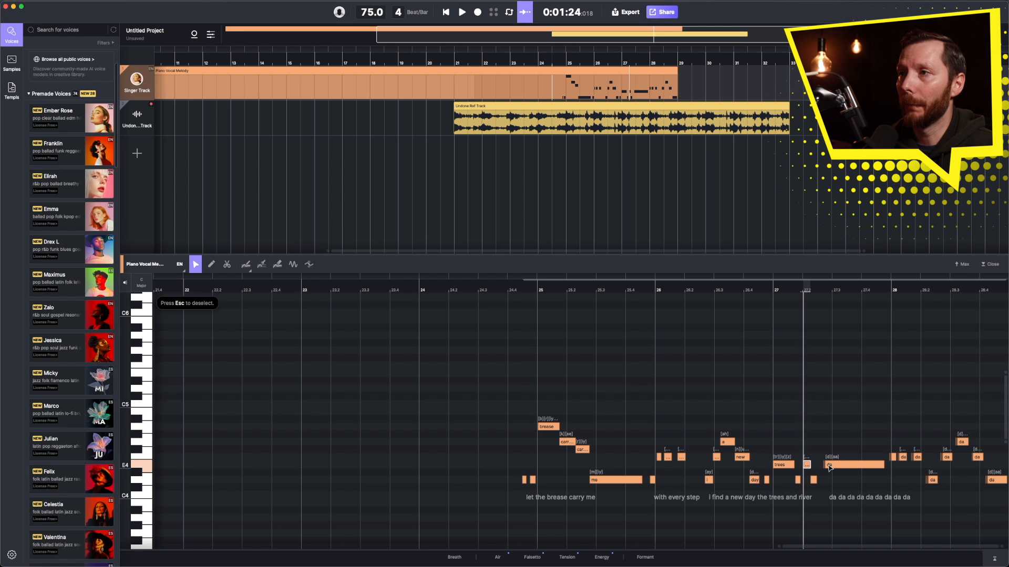
- Set the long note in bar 27 to "hum" and the following notes in bar 28 to "nature's where"
{"action": "double_click", "coordinate": [829, 465]}
{"action": "type", "text": "hum"}
{"action": "key", "text": "Return"}
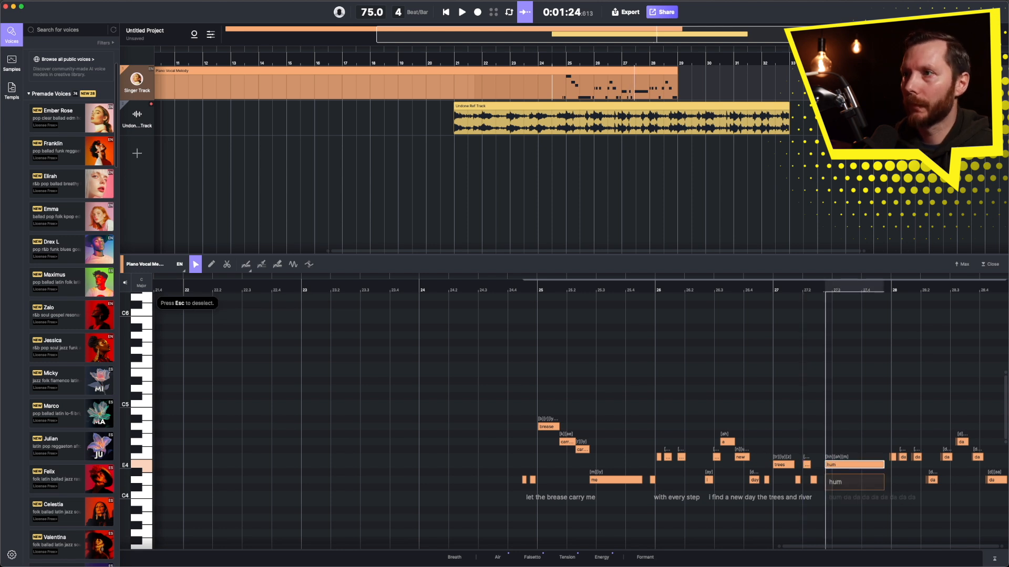
{"action": "double_click", "coordinate": [894, 458]}
{"action": "type", "text": "nature's"}
{"action": "key", "text": "Return"}
{"action": "double_click", "coordinate": [916, 457]}
{"action": "type", "text": "where"}
{"action": "key", "text": "Return"}
- Enter the lyrics "i come un done" on the notes following "where" in bar 28
{"action": "double_click", "coordinate": [933, 480]}
{"action": "type", "text": "icom"}
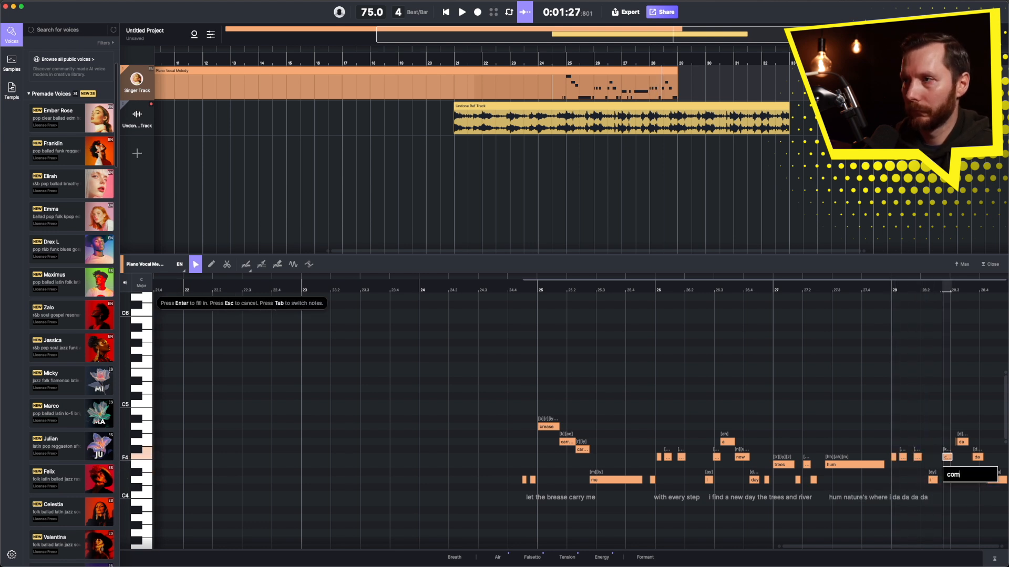
{"action": "type", "text": "e"}
{"action": "key", "text": "Tab"}
{"action": "type", "text": "un "}
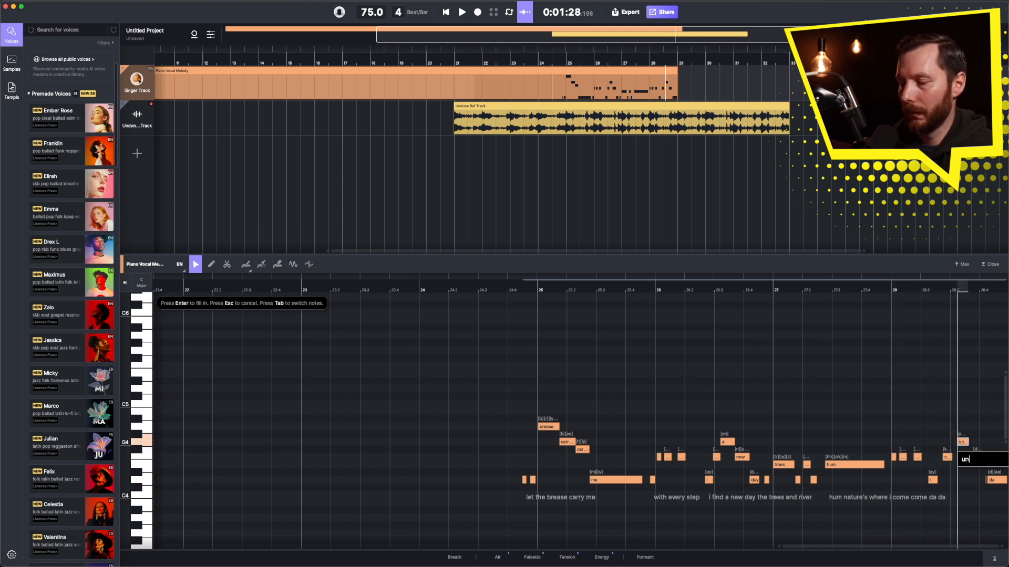
{"action": "type", "text": "done"}
{"action": "key", "text": "Return"}
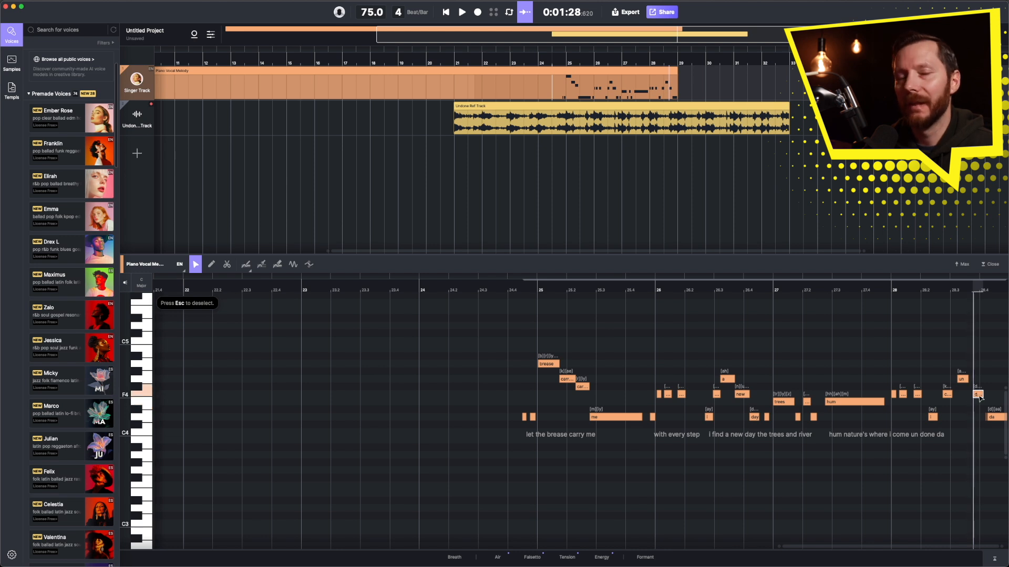
- Delete the stray short "da" note directly after the "done" note near the end of bar 28
{"action": "scroll", "coordinate": [979, 396], "scroll_direction": "left", "scroll_amount": 1}
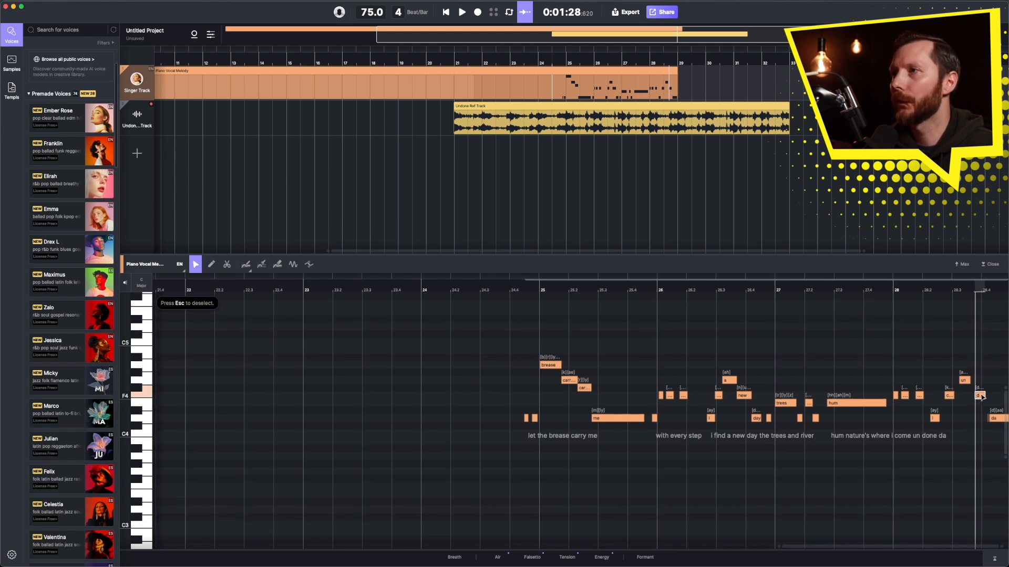
{"action": "scroll", "coordinate": [993, 415], "scroll_direction": "down", "scroll_amount": 1}
{"action": "left_click", "coordinate": [980, 392]}
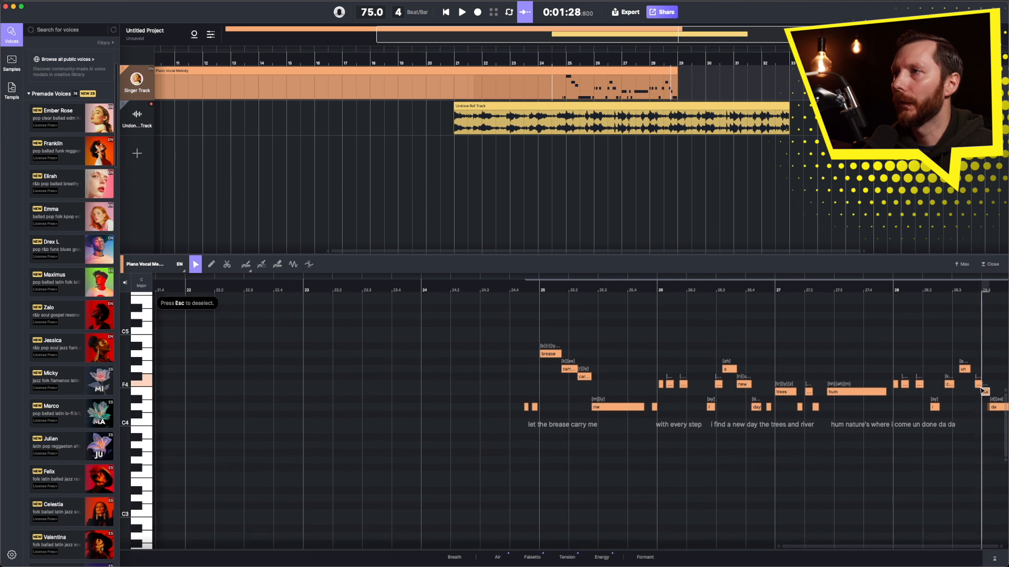
{"action": "key", "text": "Delete"}
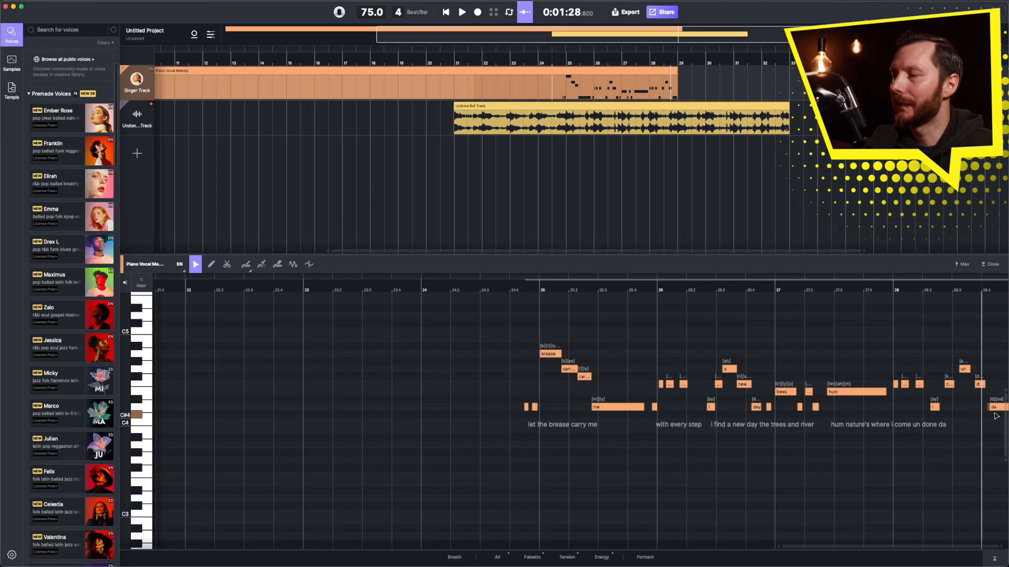
- Reconfirm "done" on the short note after "un" and set the clip's final note to "done" as well
{"action": "scroll", "coordinate": [991, 408], "scroll_direction": "right", "scroll_amount": 1}
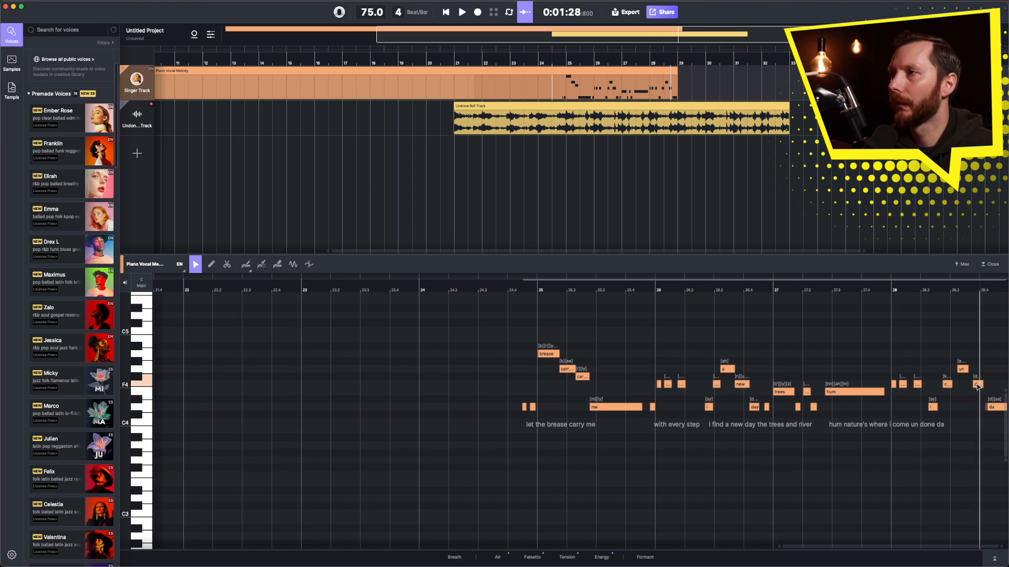
{"action": "double_click", "coordinate": [977, 386]}
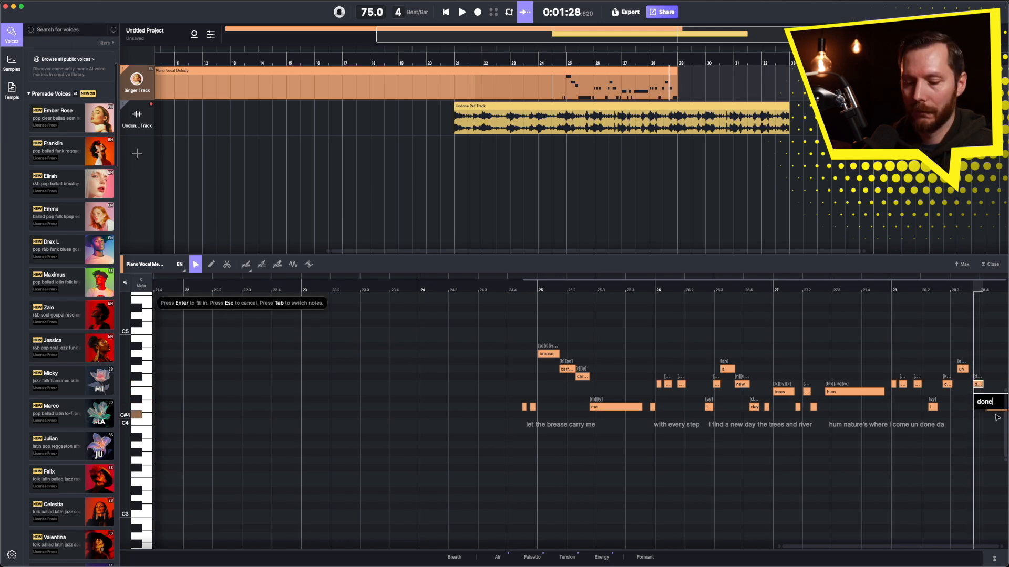
{"action": "key", "text": "Return"}
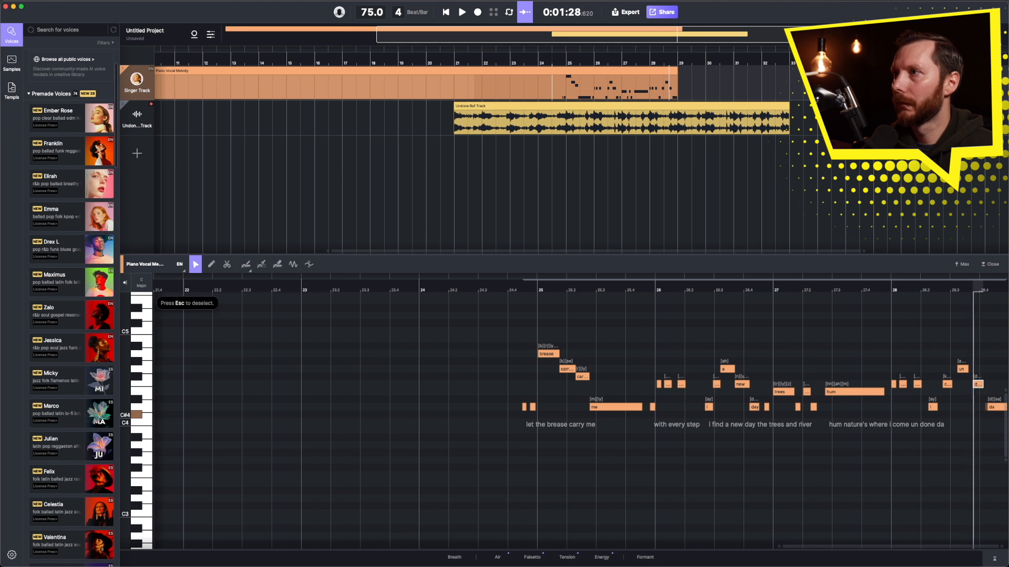
{"action": "double_click", "coordinate": [995, 407]}
{"action": "type", "text": "Done"}
{"action": "type", "text": "done"}
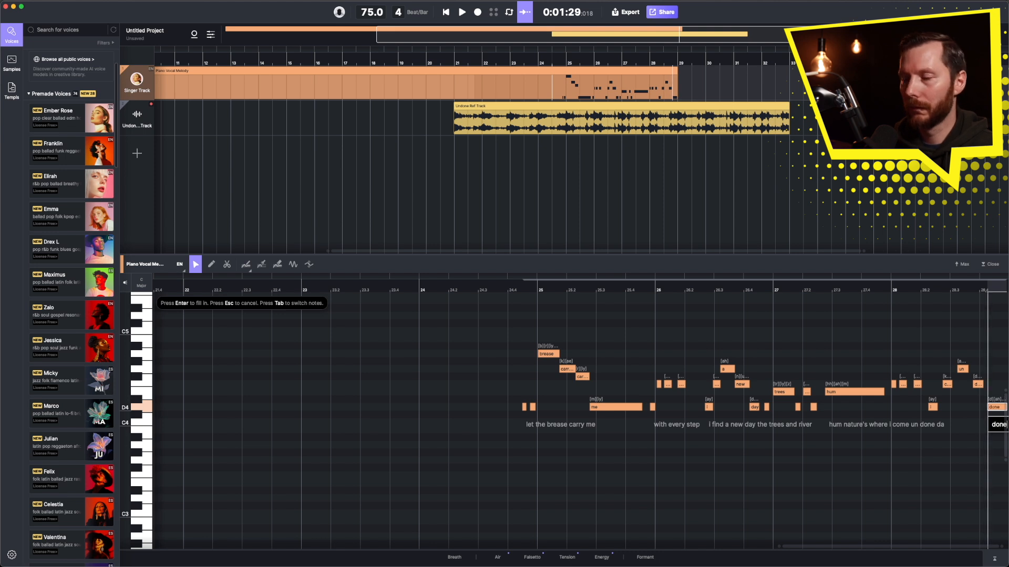
{"action": "key", "text": "Return"}
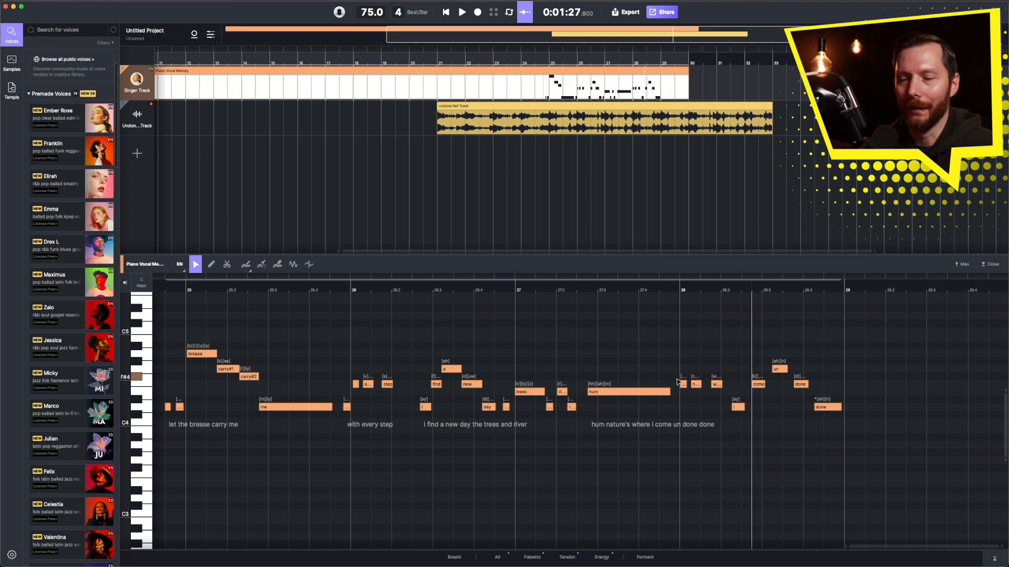
- Place the playhead just before the first lyric in bar 24 and play the sung melody through its last note
{"action": "scroll", "coordinate": [677, 382], "scroll_direction": "left", "scroll_amount": 5}
{"action": "left_click", "coordinate": [372, 349]}
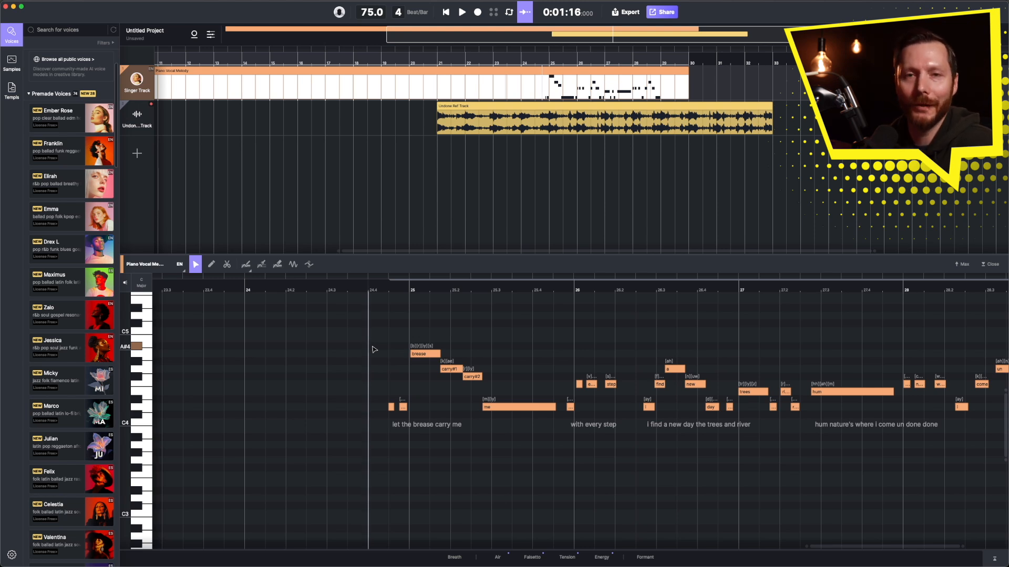
{"action": "key", "text": "space"}
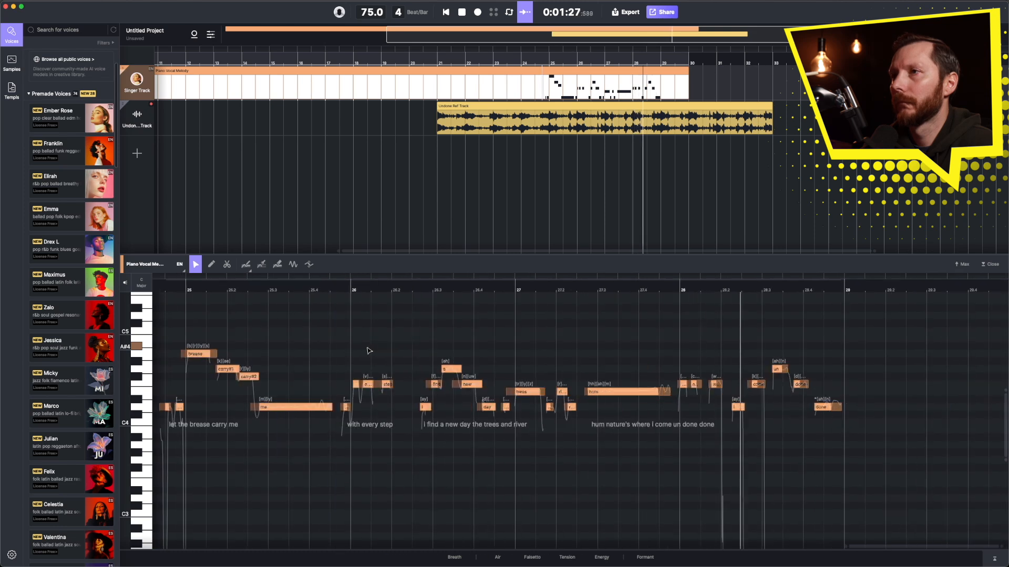
{"action": "key", "text": "space"}
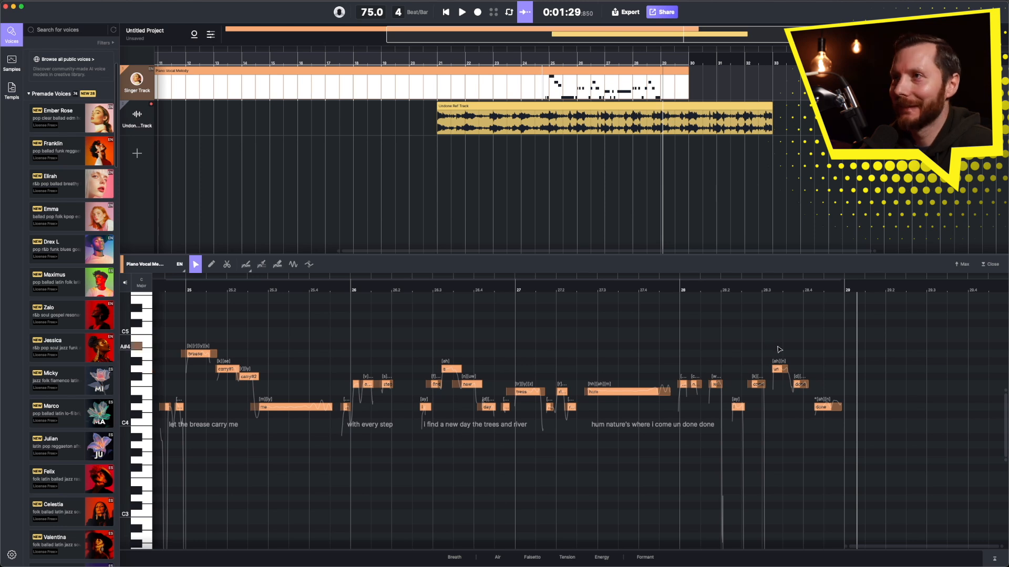
- Replace the lyric "un" near the end of bar 28 with "undone" so it spans that note and the following one
{"action": "scroll", "coordinate": [778, 368], "scroll_direction": "up", "scroll_amount": 3}
{"action": "double_click", "coordinate": [777, 370]}
{"action": "left_click", "coordinate": [495, 397]}
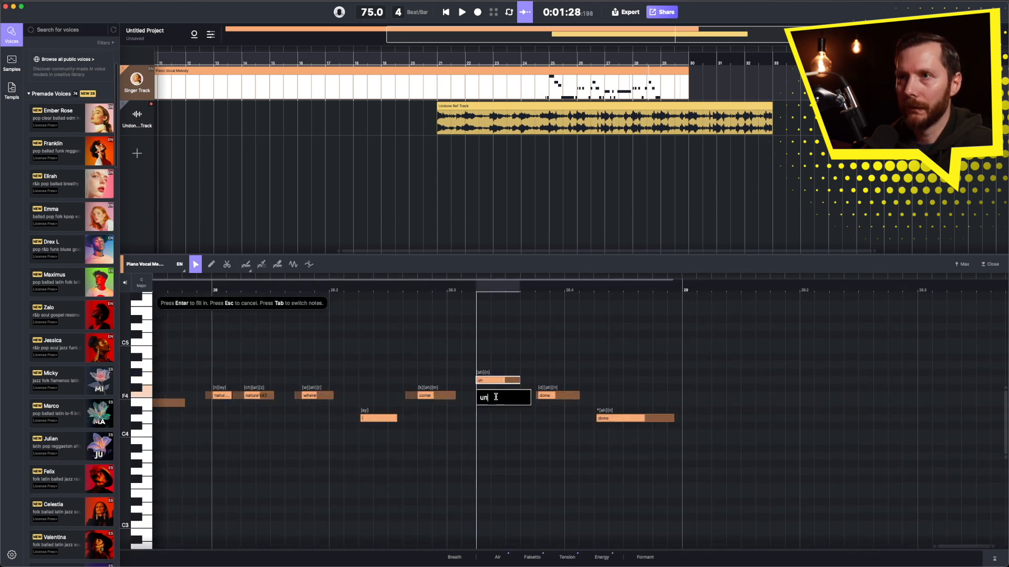
{"action": "type", "text": "done"}
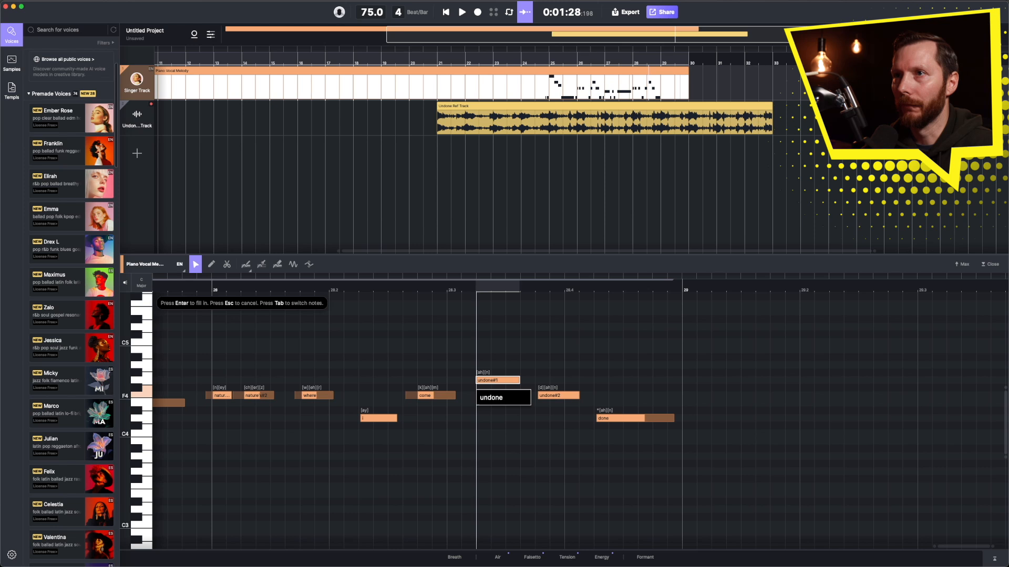
{"action": "key", "text": "Return"}
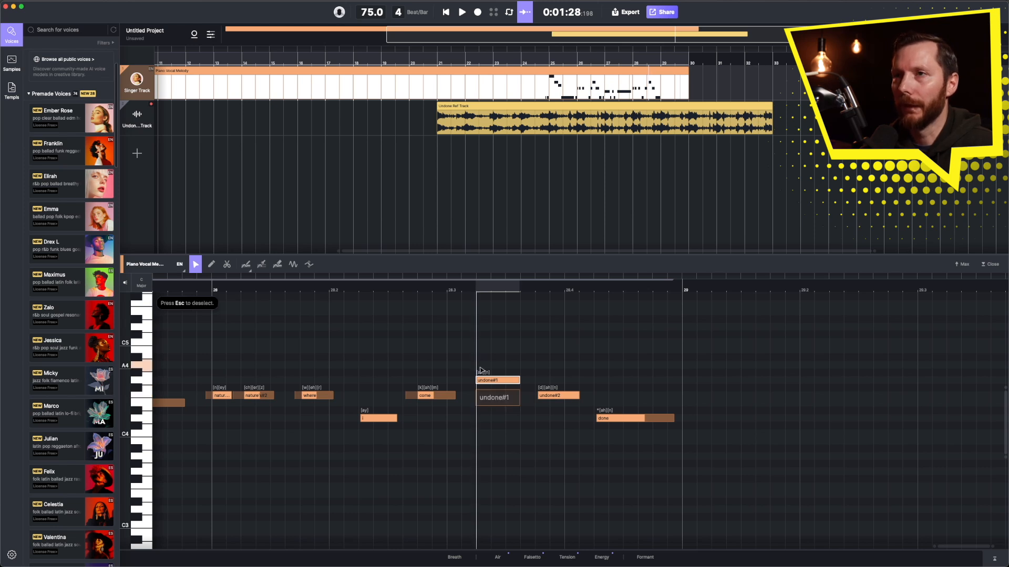
{"action": "key", "text": "Escape"}
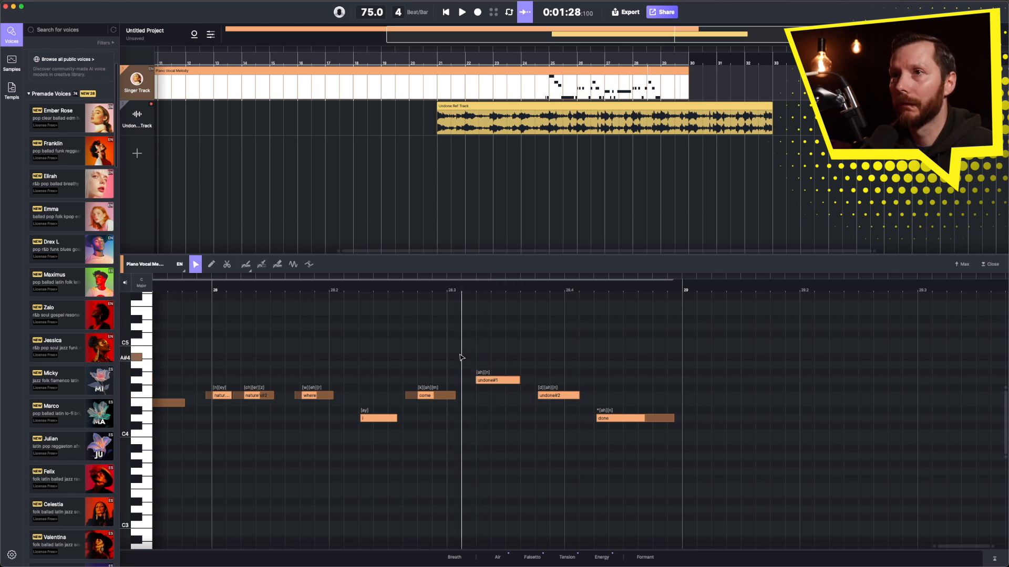
- Play the end of bar 28 to hear the reworked "undone" phrase
{"action": "key", "text": "space"}
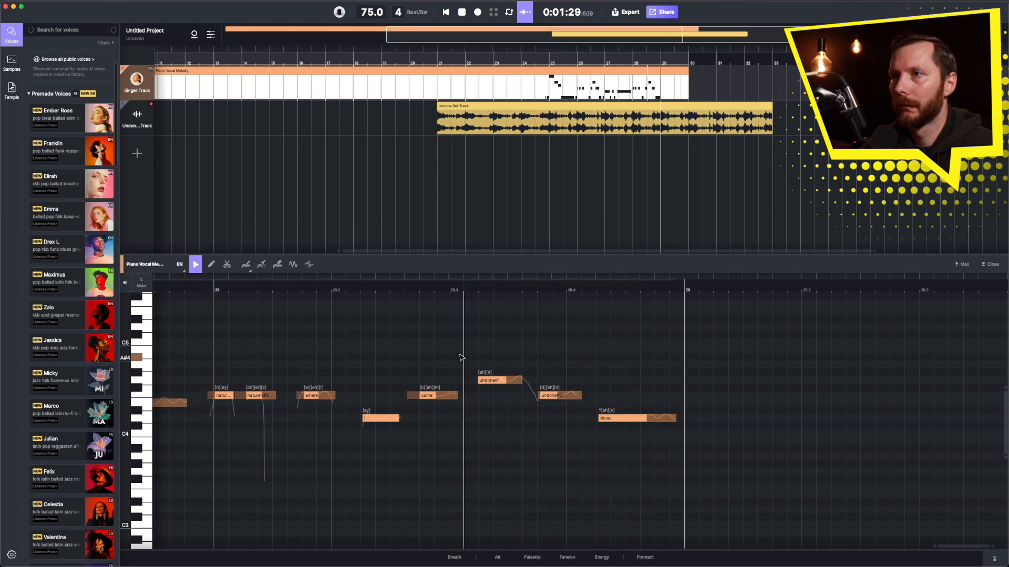
{"action": "scroll", "coordinate": [338, 348], "scroll_direction": "left", "scroll_amount": 3}
{"action": "key", "text": "space"}
- Unmute the Undone Ref Track and lower its volume to about -17.0
{"action": "scroll", "coordinate": [351, 355], "scroll_direction": "left", "scroll_amount": 20}
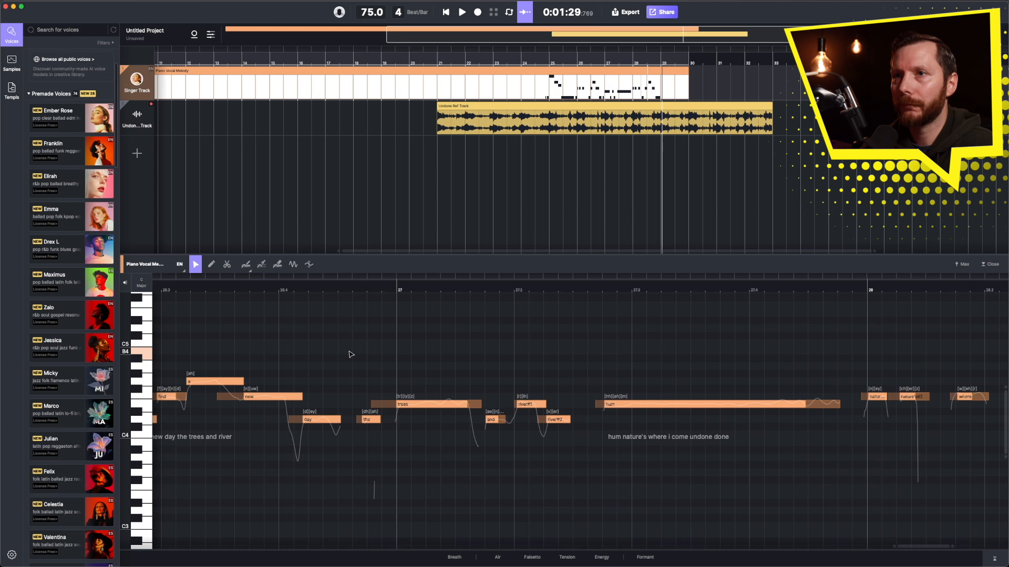
{"action": "scroll", "coordinate": [351, 356], "scroll_direction": "left", "scroll_amount": 20}
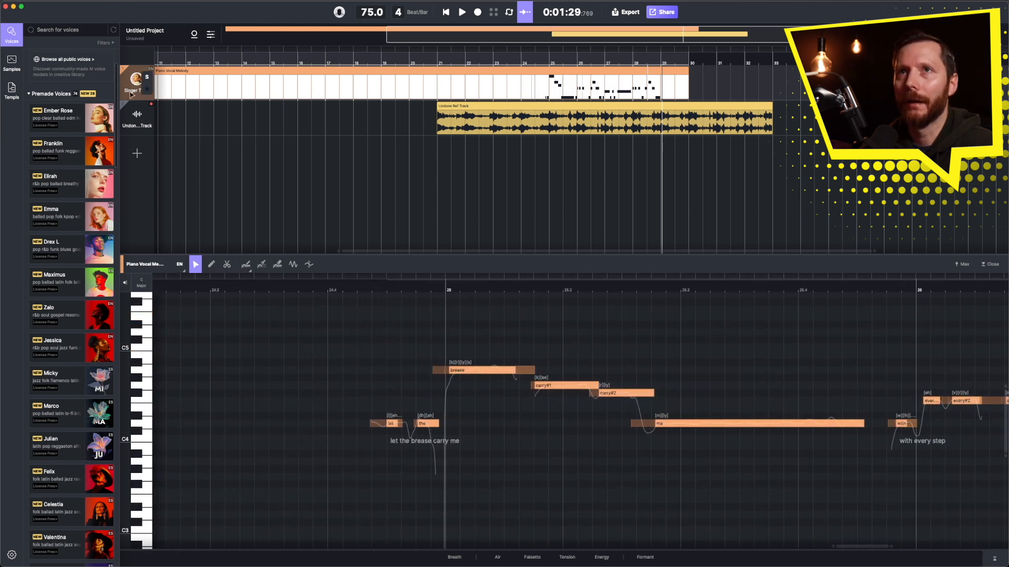
{"action": "left_click", "coordinate": [131, 117]}
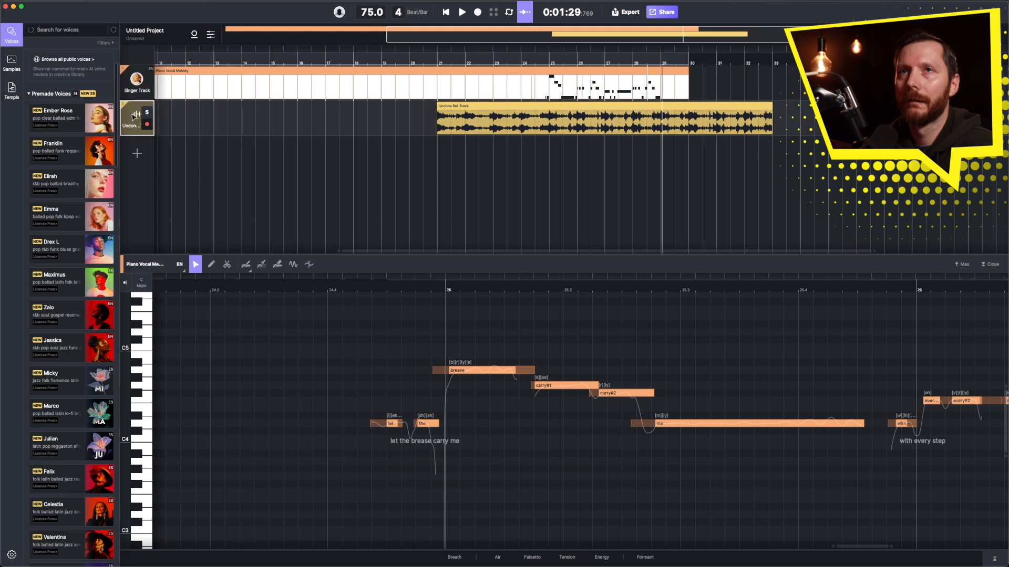
{"action": "left_click", "coordinate": [134, 115]}
{"action": "left_click_drag", "start_coordinate": [214, 72], "coordinate": [196, 72]}
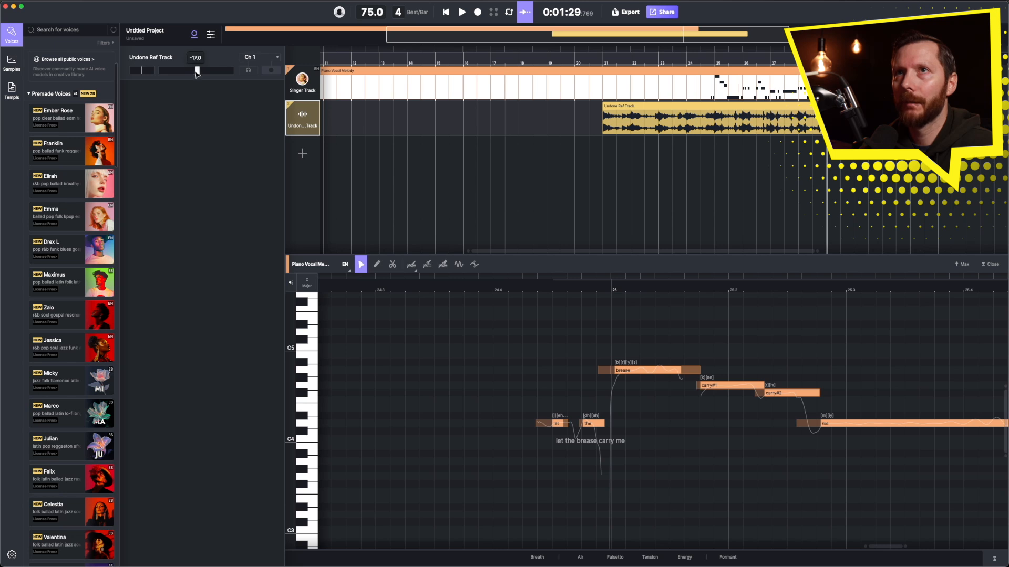
- Play the vocal with the reference track from about bar 24 to its last note, raising the reference track's volume slightly
{"action": "left_click", "coordinate": [679, 69]}
{"action": "scroll", "coordinate": [688, 74], "scroll_direction": "left", "scroll_amount": 1}
{"action": "left_click", "coordinate": [701, 81]}
{"action": "key", "text": "space"}
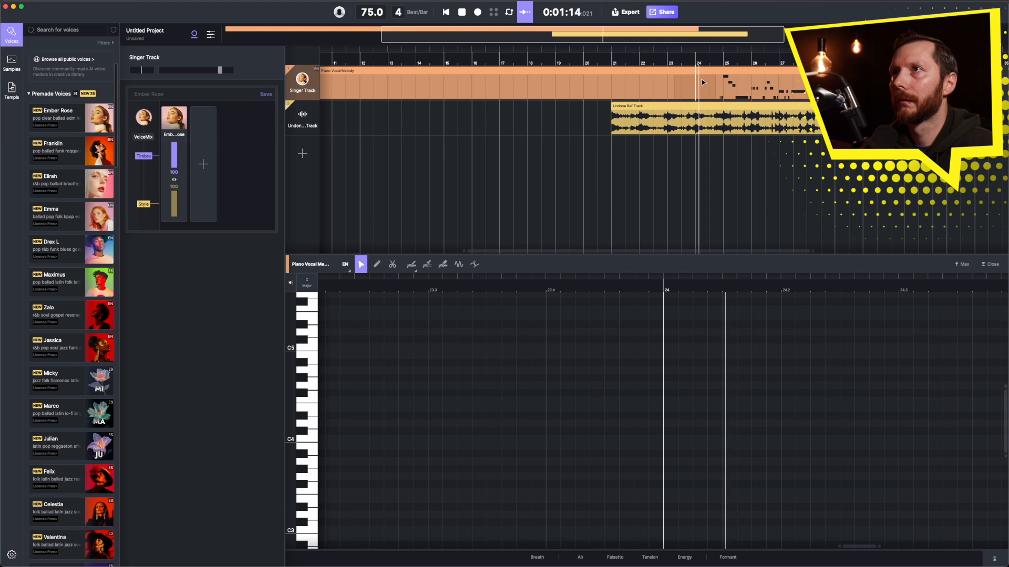
{"action": "left_click", "coordinate": [303, 113]}
{"action": "mouse_move", "coordinate": [202, 74]}
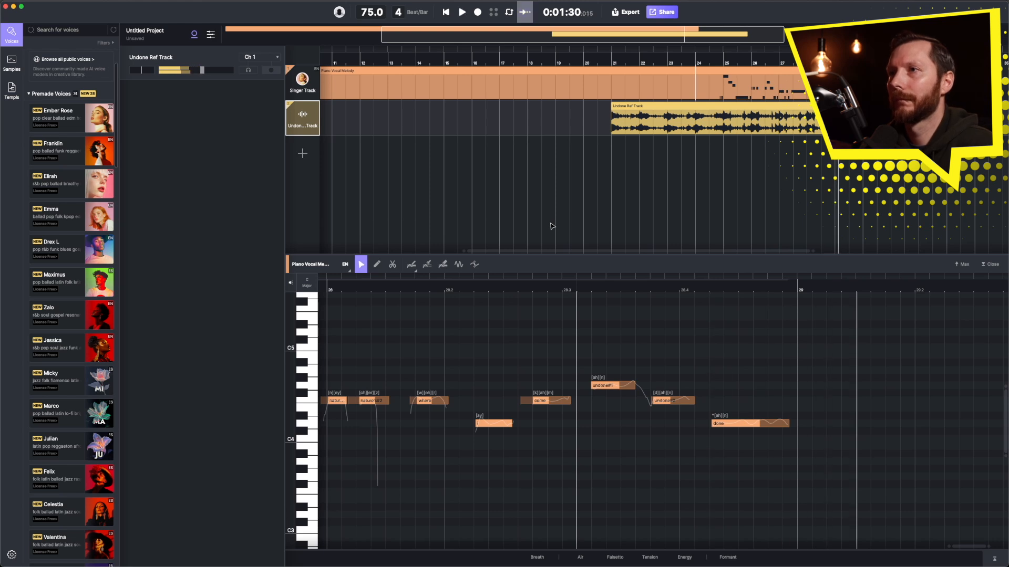
{"action": "key", "text": "space"}
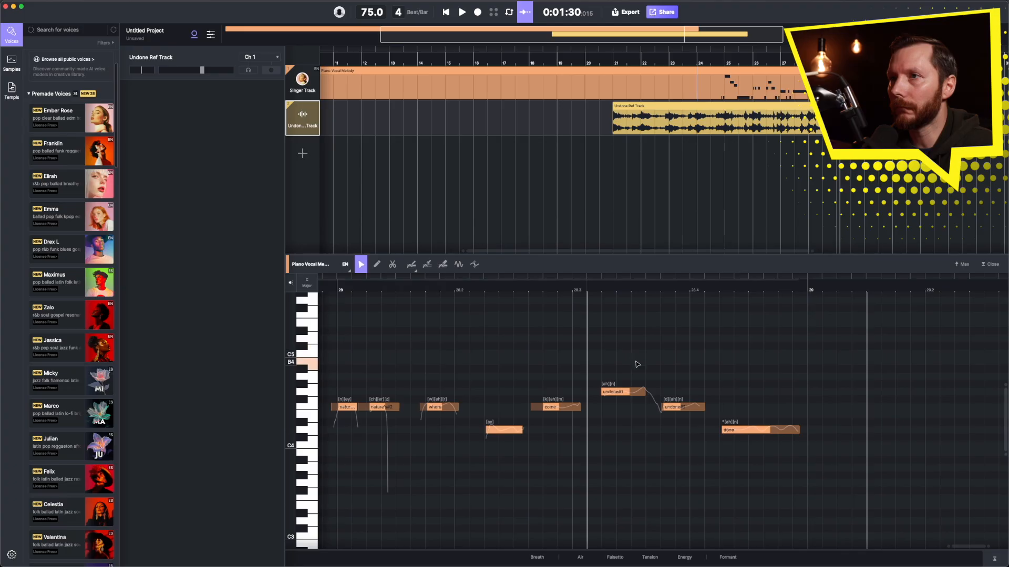
- Set the phonemes of the two "undone" notes to "uh n" and "d uh n", and those of the final "done" note to "uh n"
{"action": "left_click_drag", "start_coordinate": [635, 362], "coordinate": [607, 387]}
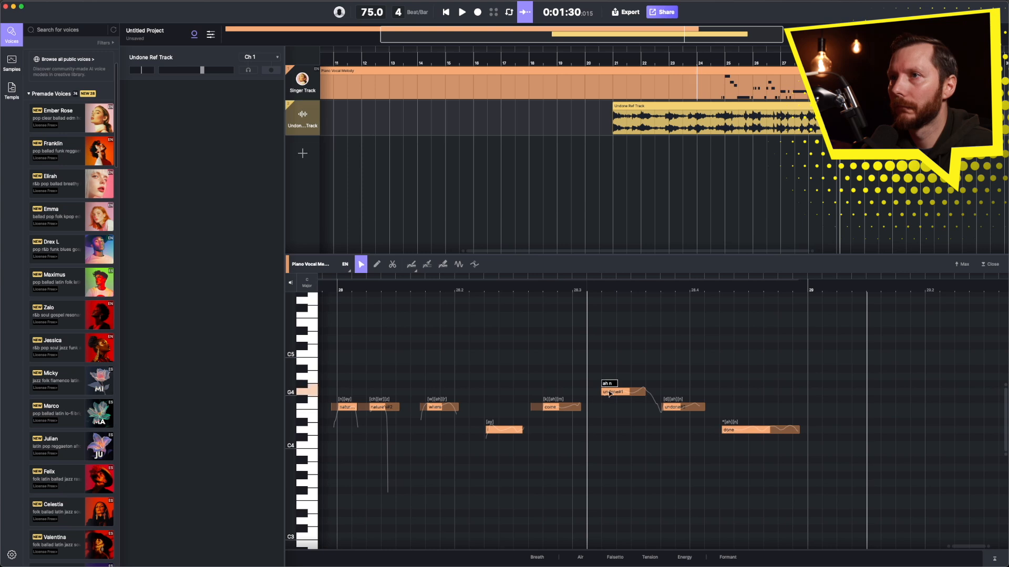
{"action": "key", "text": "Return"}
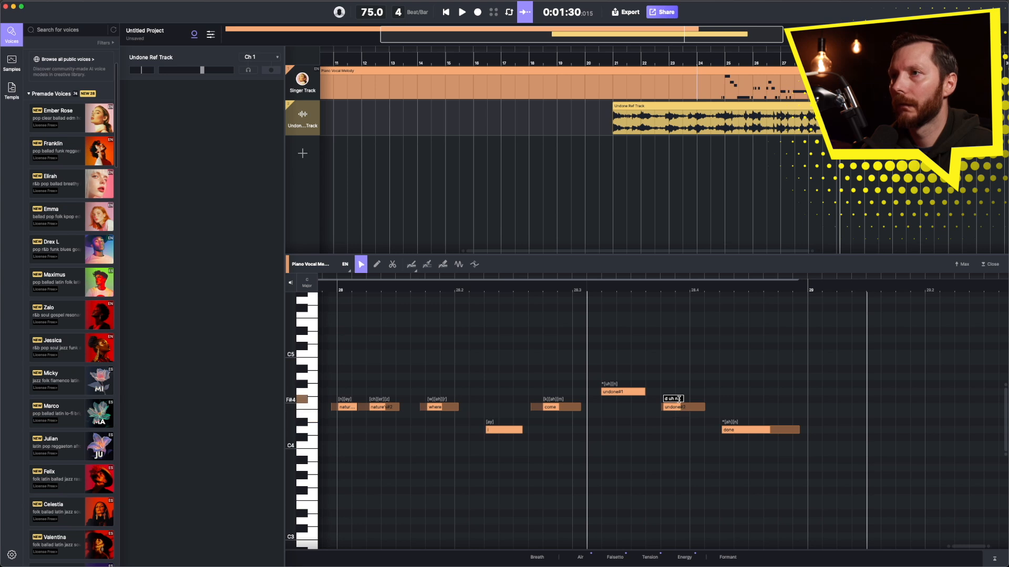
{"action": "double_click", "coordinate": [732, 422]}
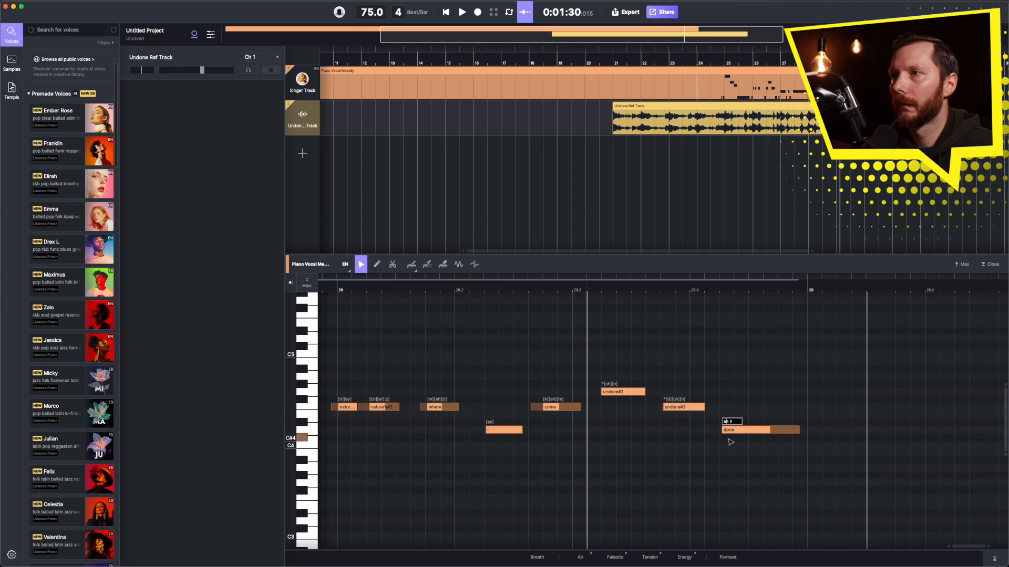
{"action": "key", "text": "Return"}
- Play bar 28 from the end of the "i" note through the final "done" to check the edited pronunciation
{"action": "left_click", "coordinate": [514, 359]}
{"action": "key", "text": "space"}
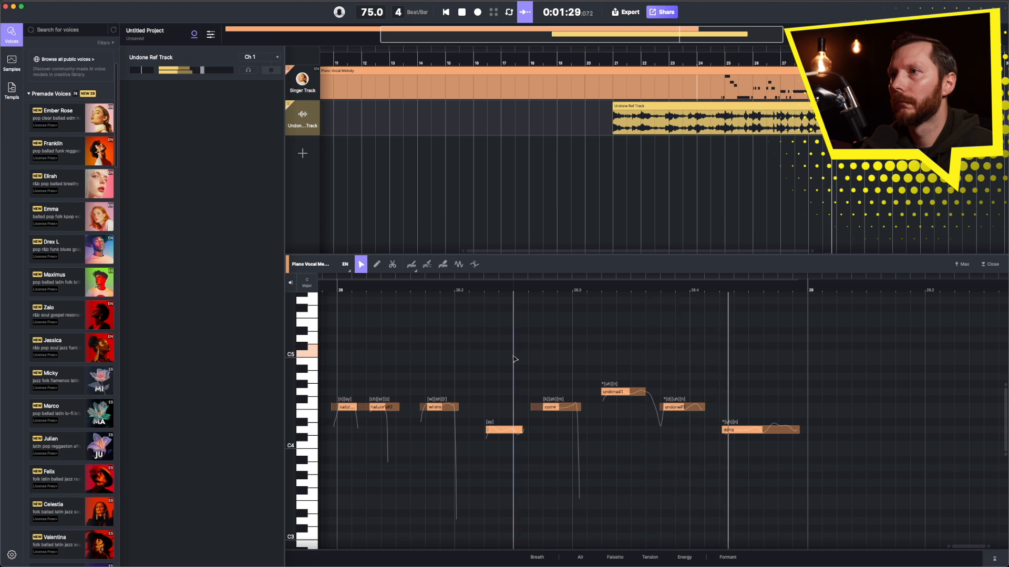
{"action": "key", "text": "space"}
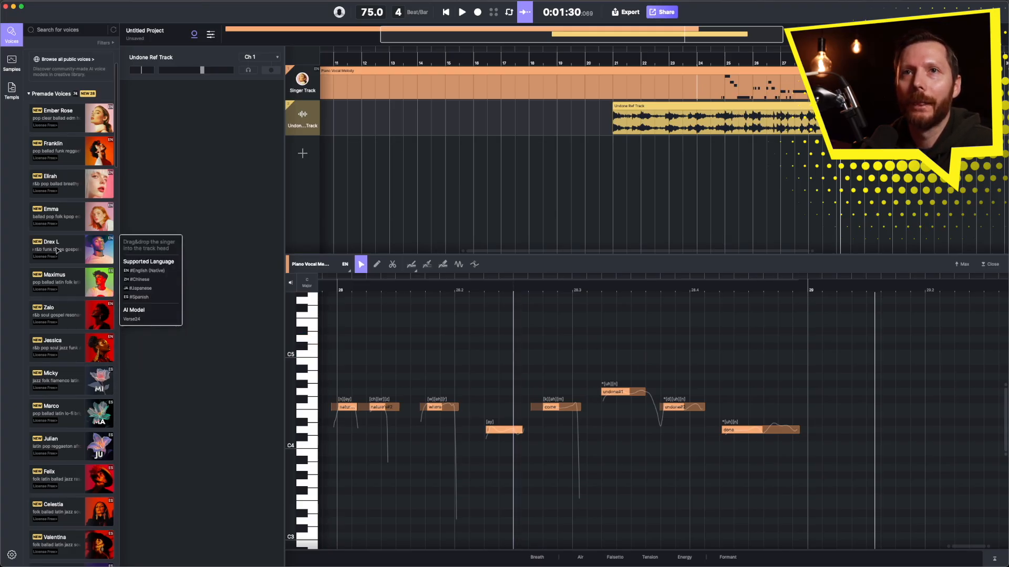
- Assign the Drex L voice to the Singer Track and play the melody from just after the start of bar 24
{"action": "left_click_drag", "start_coordinate": [37, 245], "coordinate": [305, 84]}
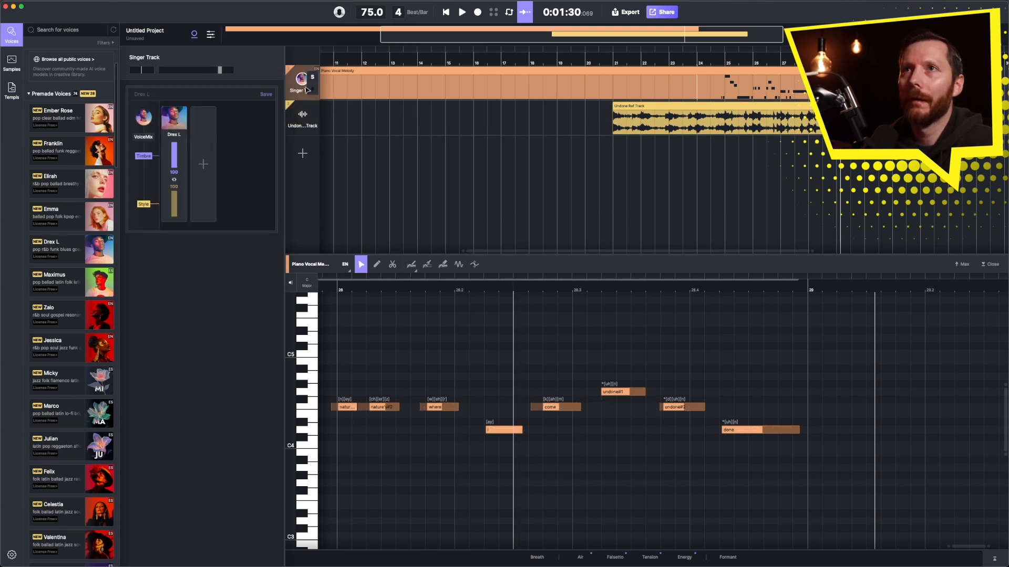
{"action": "left_click", "coordinate": [698, 71]}
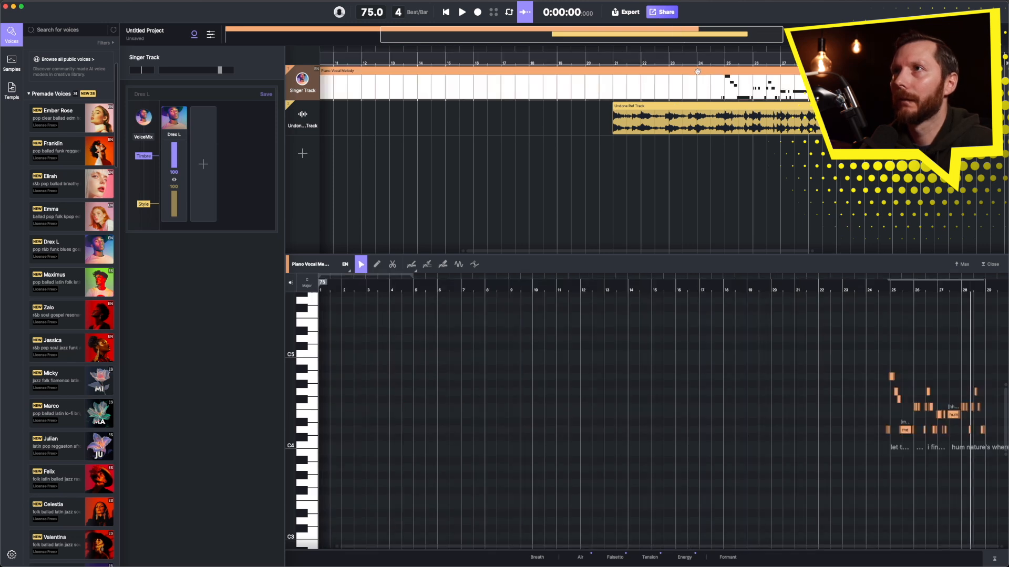
{"action": "left_click", "coordinate": [709, 63]}
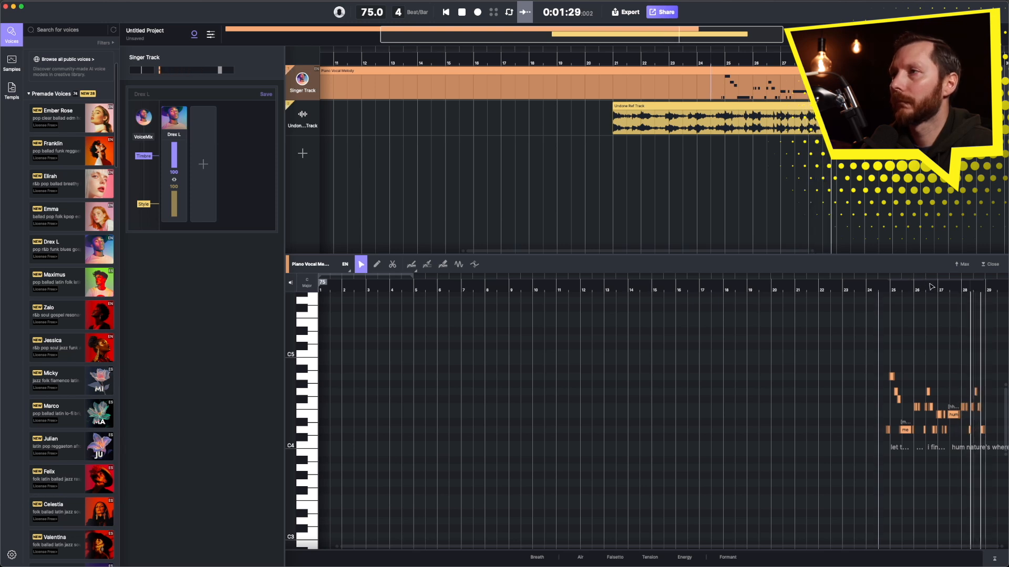
{"action": "key", "text": "space"}
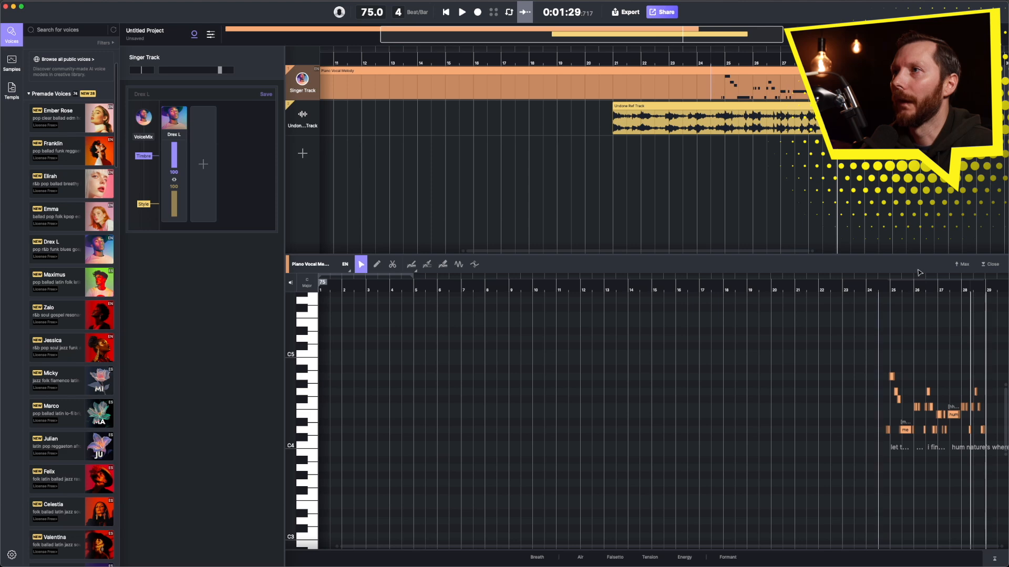
- Select all the lyric notes from "let" to the final "done" and transpose them down 12 semitones
{"action": "left_click_drag", "start_coordinate": [930, 290], "coordinate": [922, 333]}
{"action": "scroll", "coordinate": [922, 333], "scroll_direction": "right", "scroll_amount": 5}
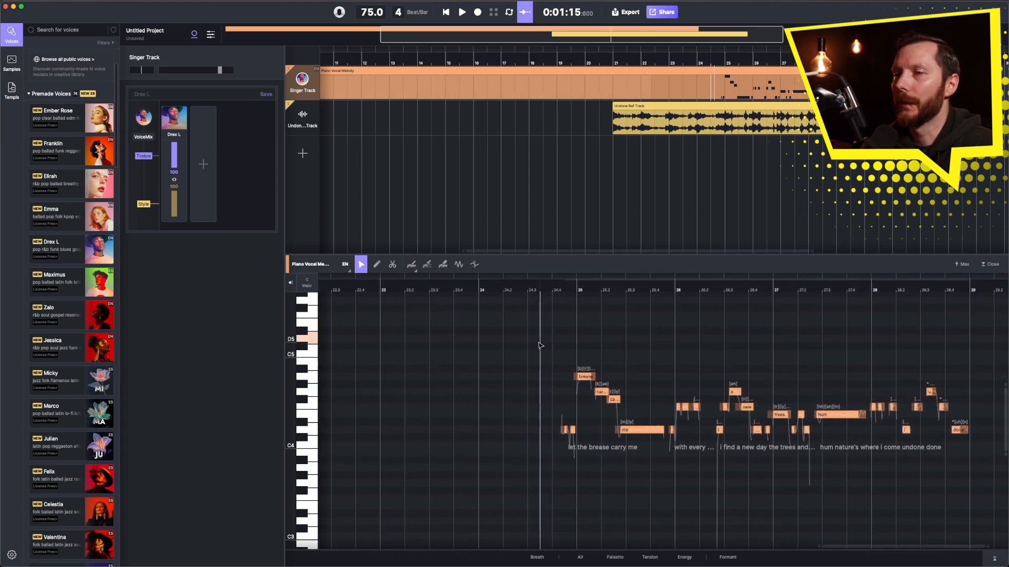
{"action": "left_click_drag", "start_coordinate": [539, 342], "coordinate": [930, 484]}
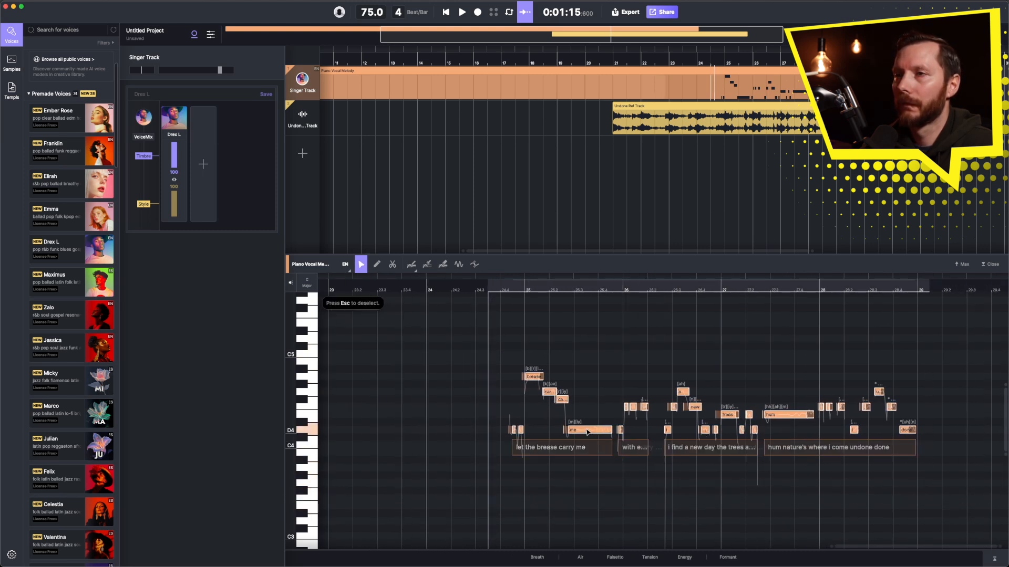
{"action": "key", "text": "Down"}
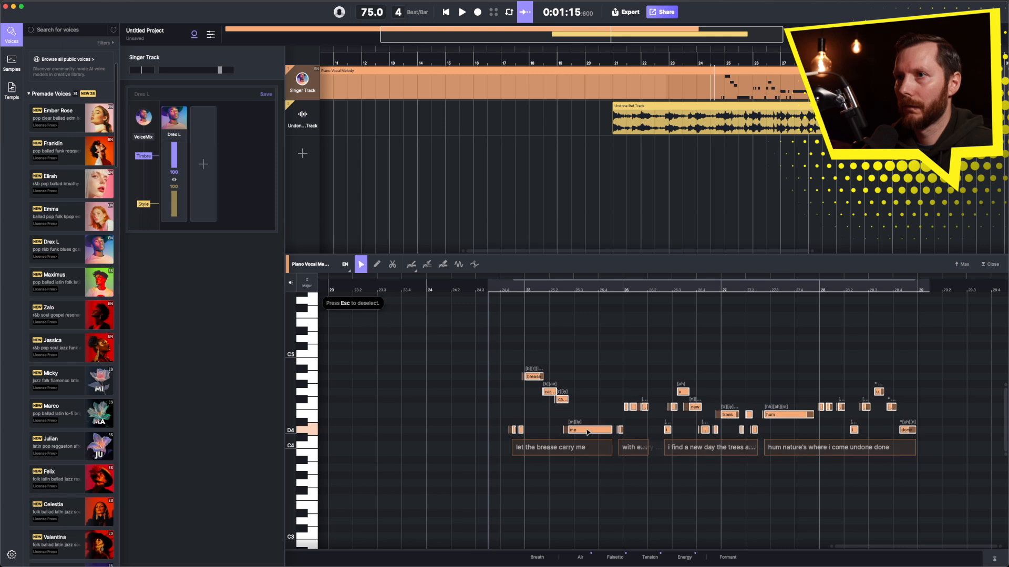
{"action": "key", "text": "Down"}
{"action": "key", "text": "Down"}
{"action": "key", "text": "Down"}
{"action": "key", "text": "Down"}
{"action": "key", "text": "Down"}
{"action": "key", "text": "Down"}
{"action": "key", "text": "Down"}
{"action": "key", "text": "Down"}
{"action": "key", "text": "Down"}
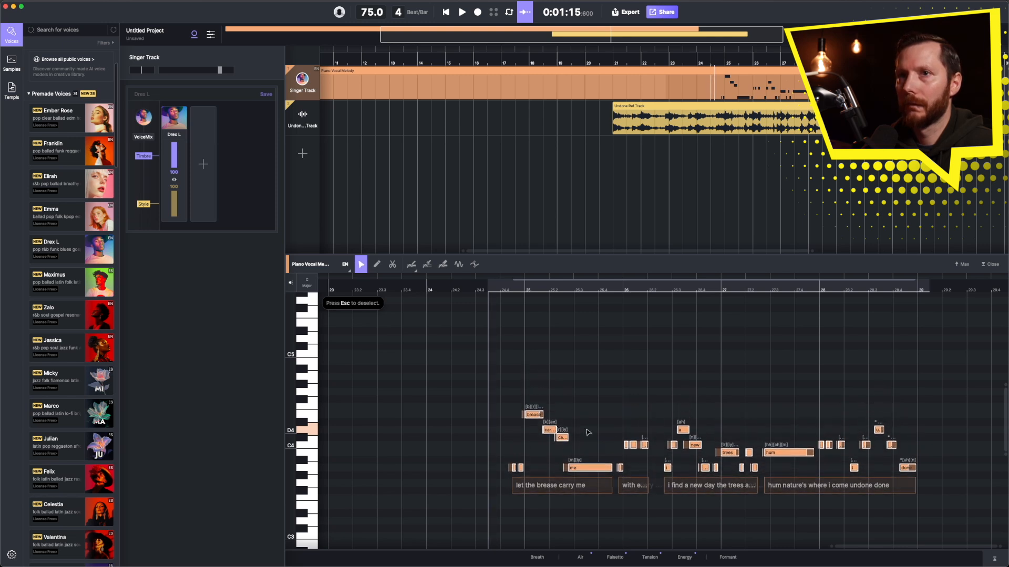
{"action": "key", "text": "Down"}
{"action": "key", "text": "Down"}
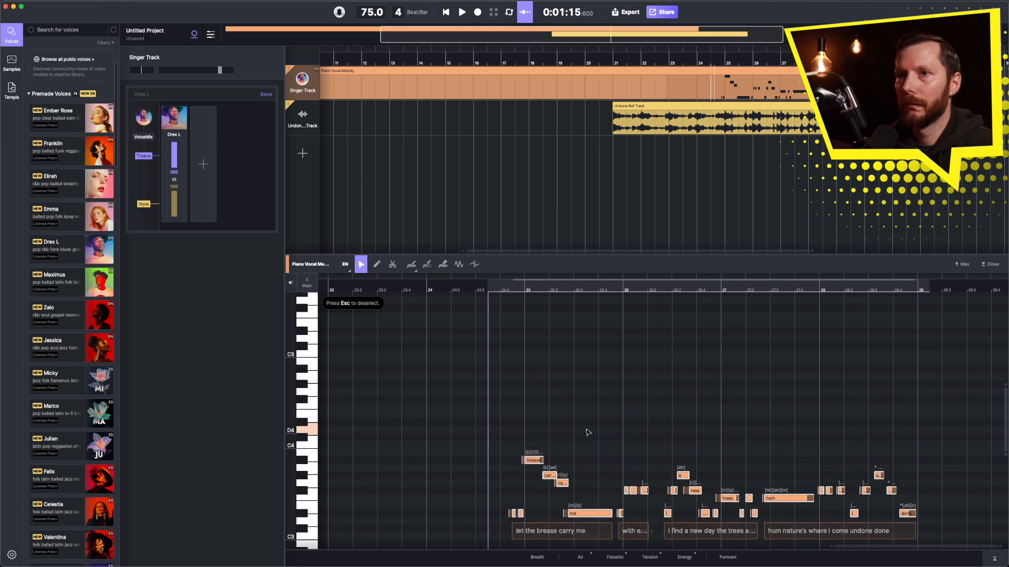
- Play the transposed Drex L vocal from the middle of bar 24 through the final "done" note
{"action": "left_click", "coordinate": [476, 307]}
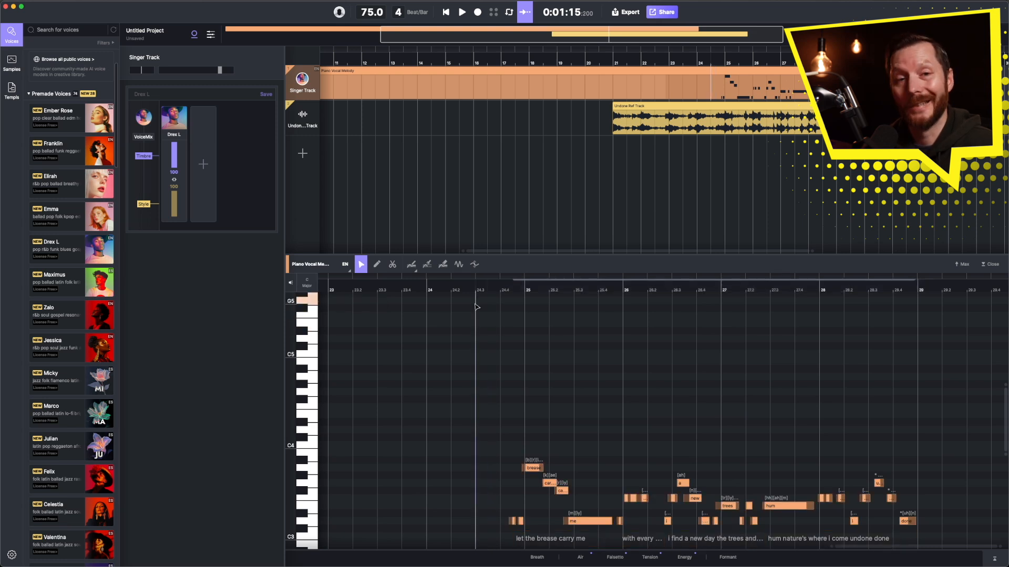
{"action": "key", "text": "space"}
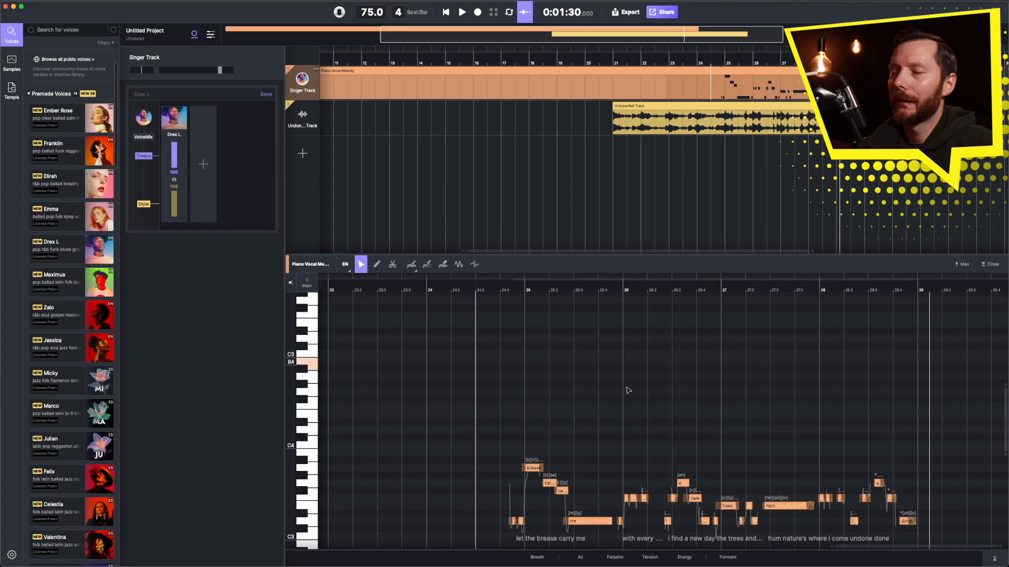
{"action": "scroll", "coordinate": [627, 416], "scroll_direction": "down", "scroll_amount": 5}
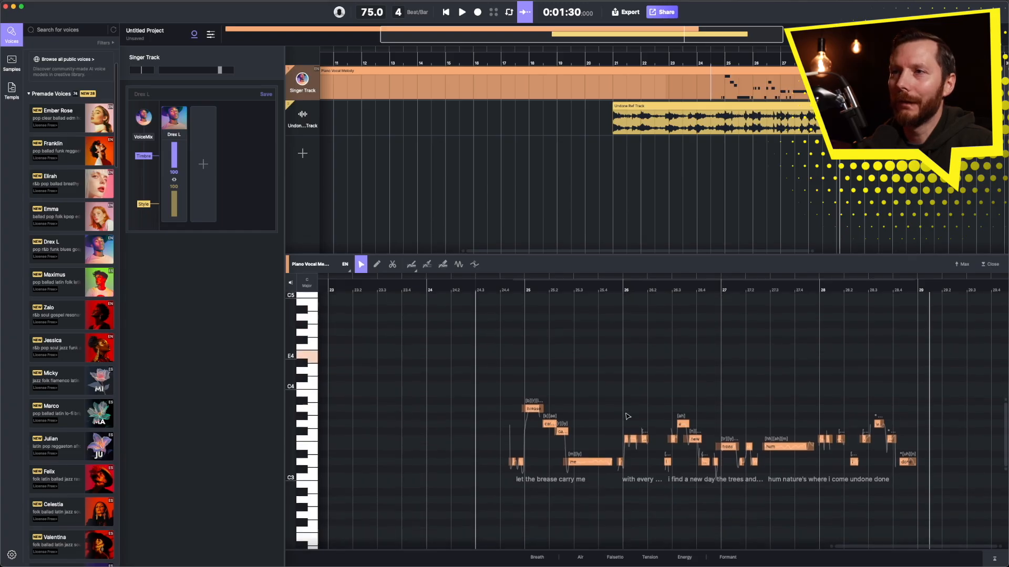
{"action": "scroll", "coordinate": [626, 417], "scroll_direction": "right", "scroll_amount": 1}
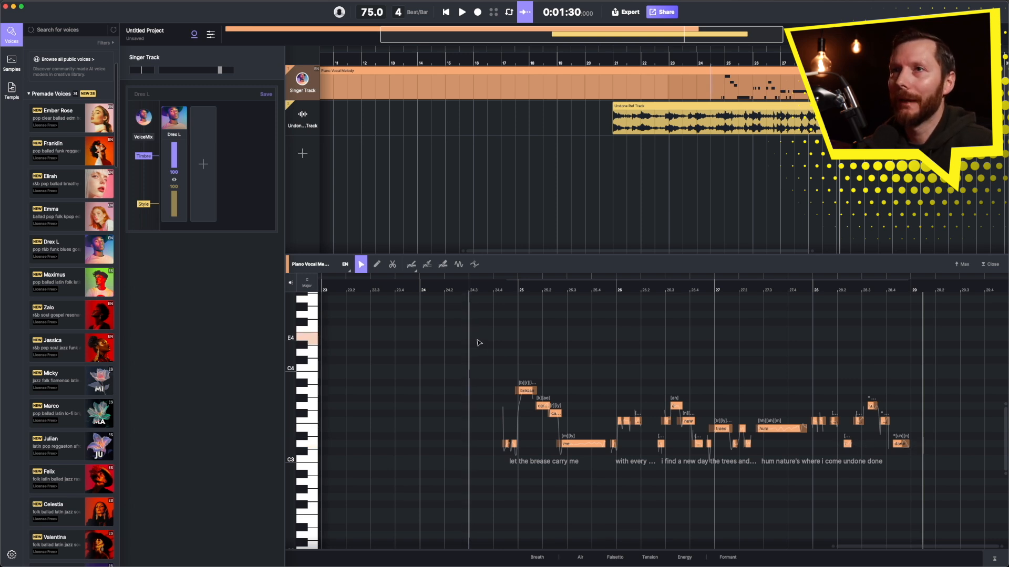
{"action": "left_click", "coordinate": [376, 265]}
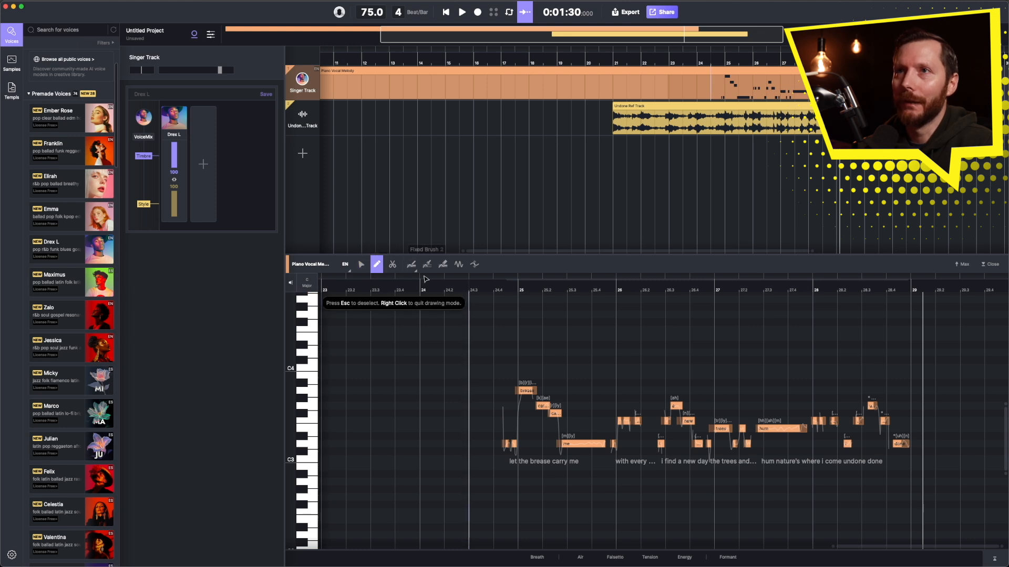
{"action": "left_click", "coordinate": [939, 452]}
{"action": "left_click_drag", "start_coordinate": [946, 450], "coordinate": [984, 444]}
{"action": "left_click", "coordinate": [964, 444]}
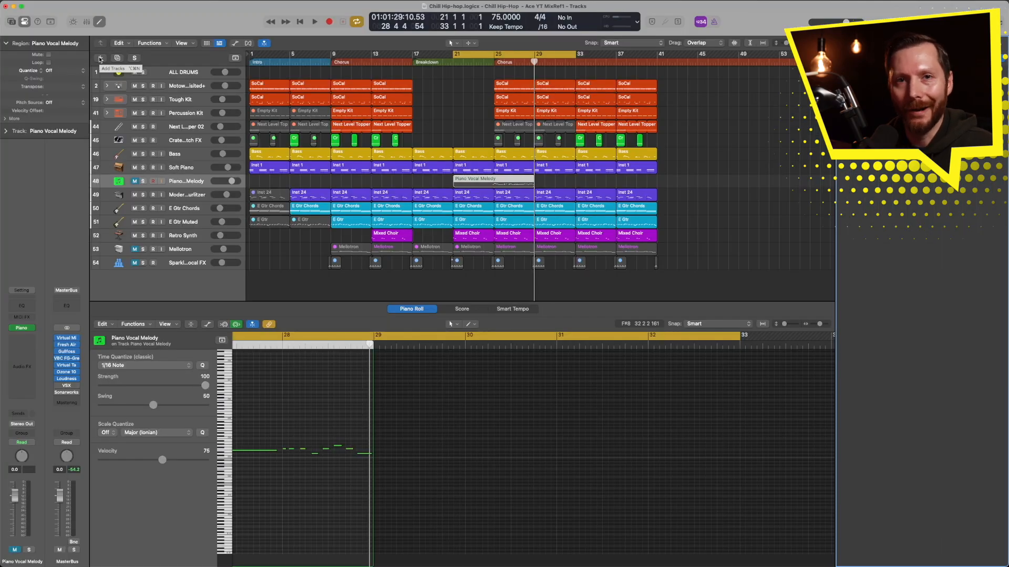
- In Logic Pro, create one new Mic or Line audio track using Input 1, below the Piano Vocal Melody track
{"action": "left_click", "coordinate": [100, 58]}
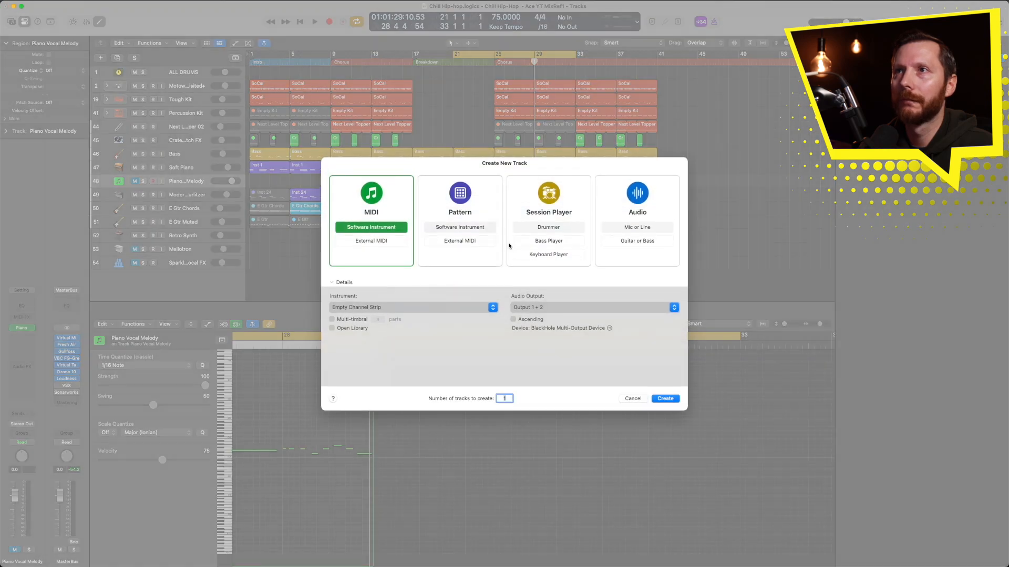
{"action": "left_click", "coordinate": [632, 204]}
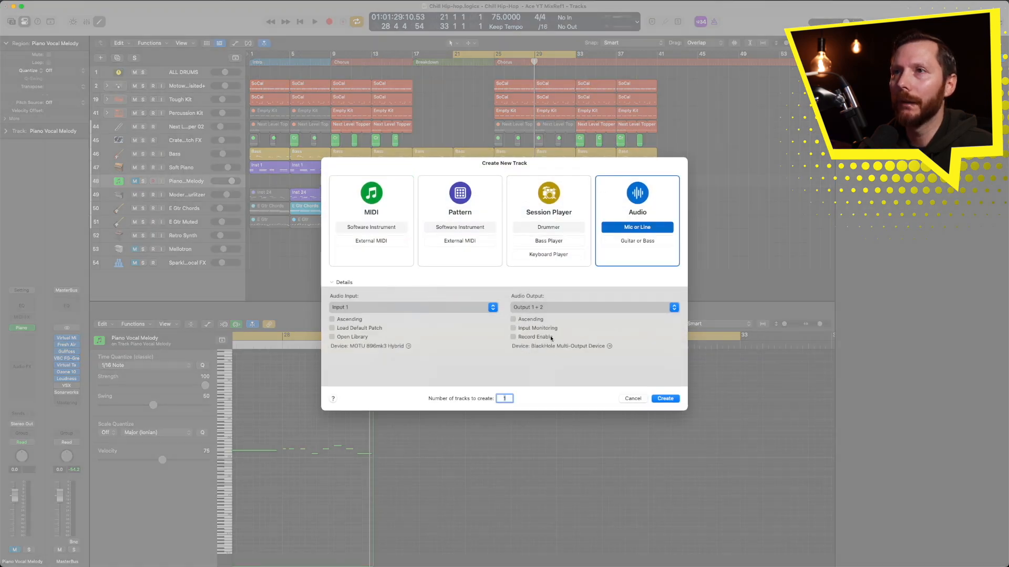
{"action": "left_click", "coordinate": [665, 399]}
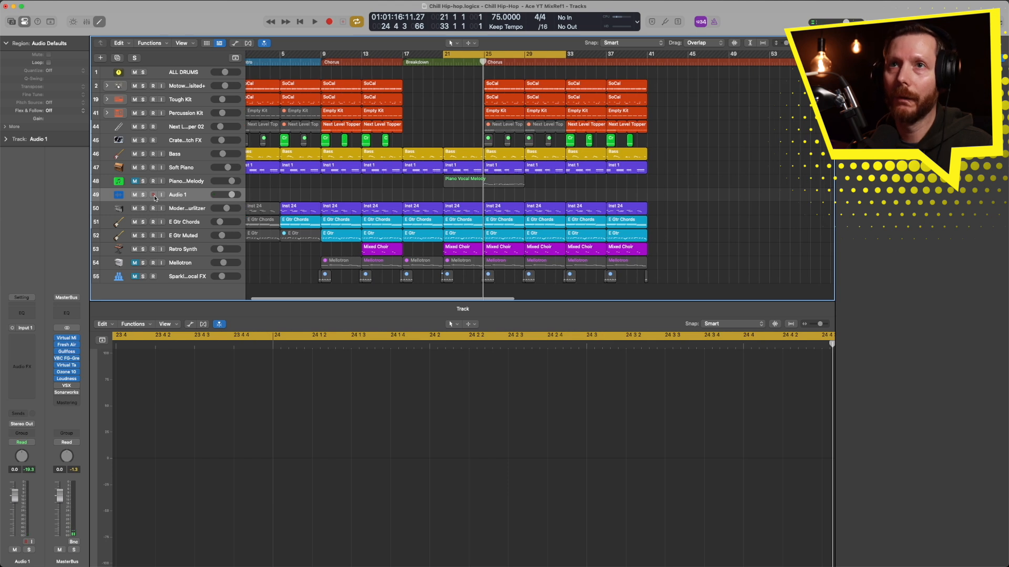
- Arm the new Audio 1 track for recording and rename it Scratch Vocal
{"action": "left_click", "coordinate": [162, 195]}
{"action": "double_click", "coordinate": [187, 196]}
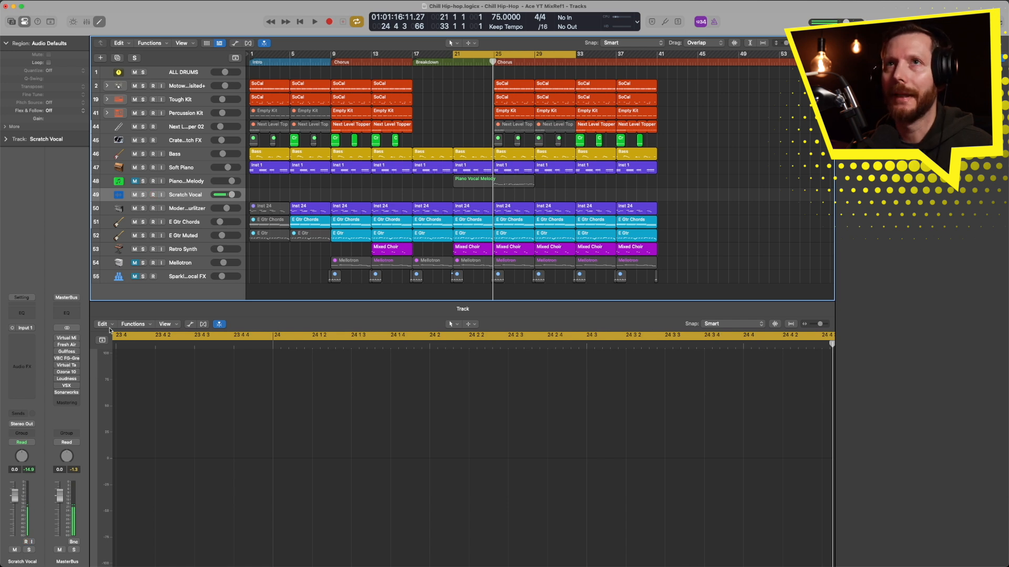
- Turn on Low Latency Monitoring Mode and record a take on the Scratch Vocal track from bar 24 until past bar 29
{"action": "left_click", "coordinate": [137, 3]}
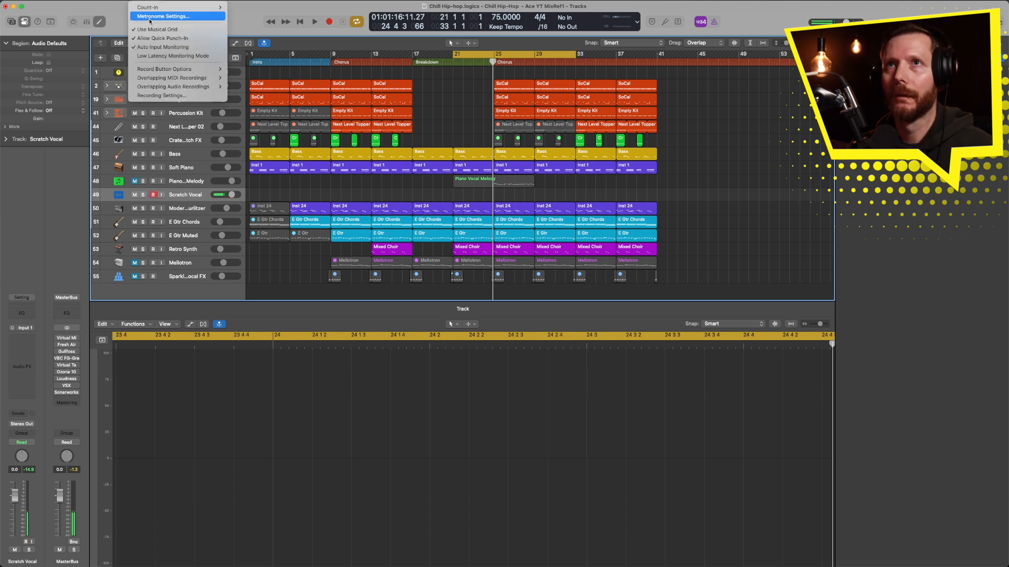
{"action": "left_click", "coordinate": [184, 57]}
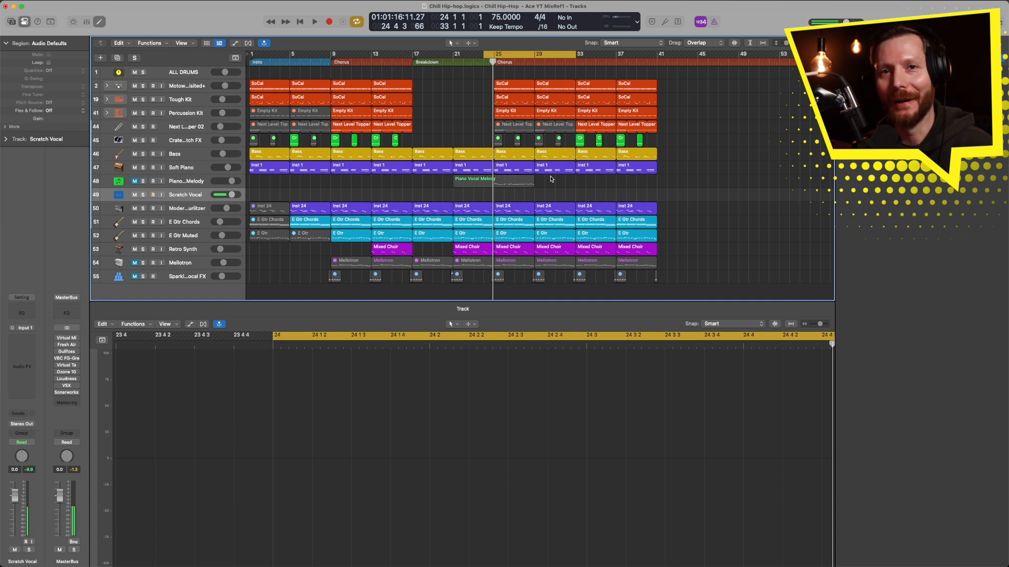
{"action": "key", "text": "r"}
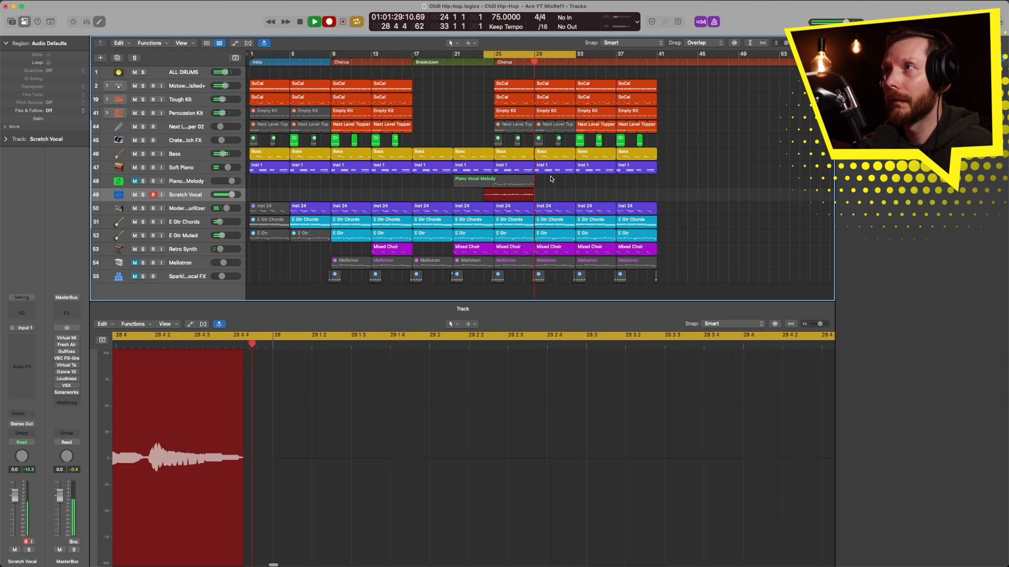
{"action": "key", "text": "space"}
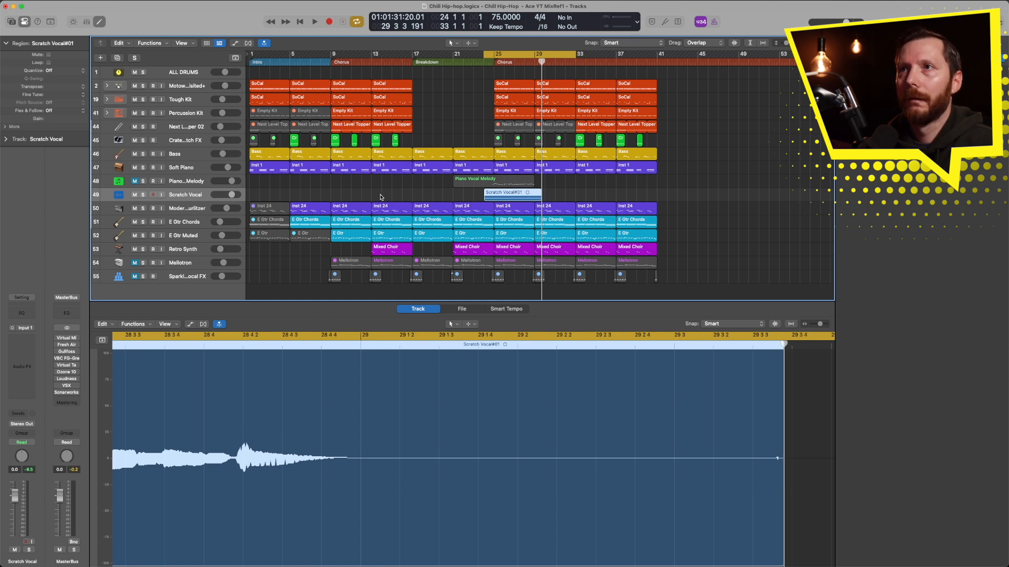
- Set the cycle range to run from bar 1 to bar 30
{"action": "scroll", "coordinate": [428, 192], "scroll_direction": "down", "scroll_amount": 3}
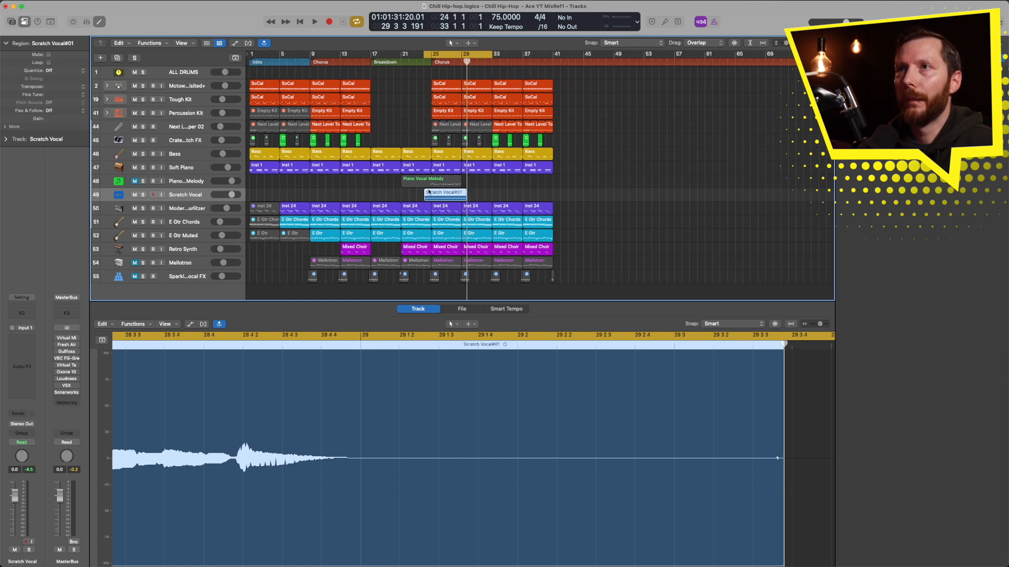
{"action": "scroll", "coordinate": [428, 192], "scroll_direction": "up", "scroll_amount": 5}
{"action": "scroll", "coordinate": [428, 193], "scroll_direction": "up", "scroll_amount": 3}
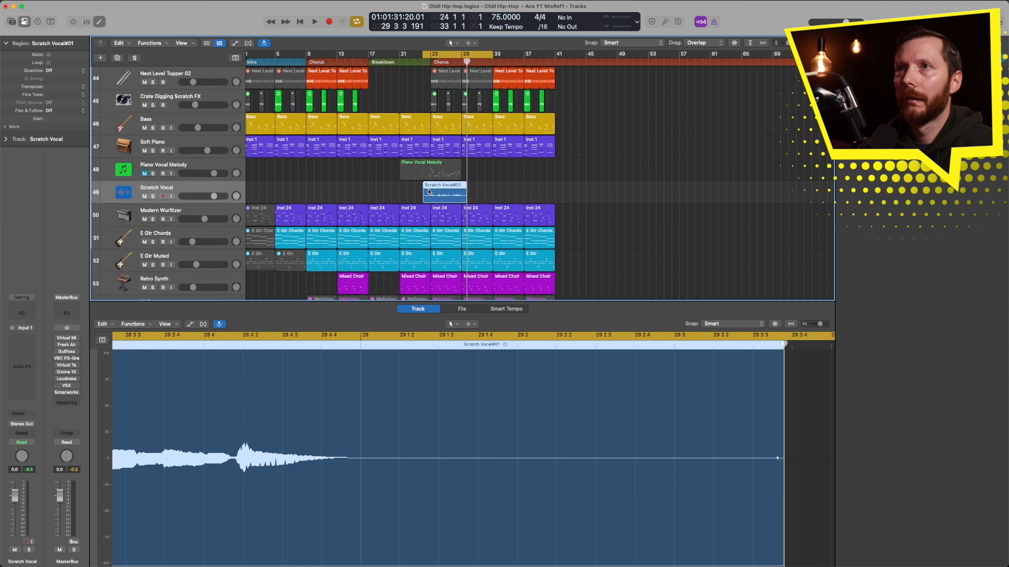
{"action": "left_click_drag", "start_coordinate": [422, 54], "coordinate": [205, 57]}
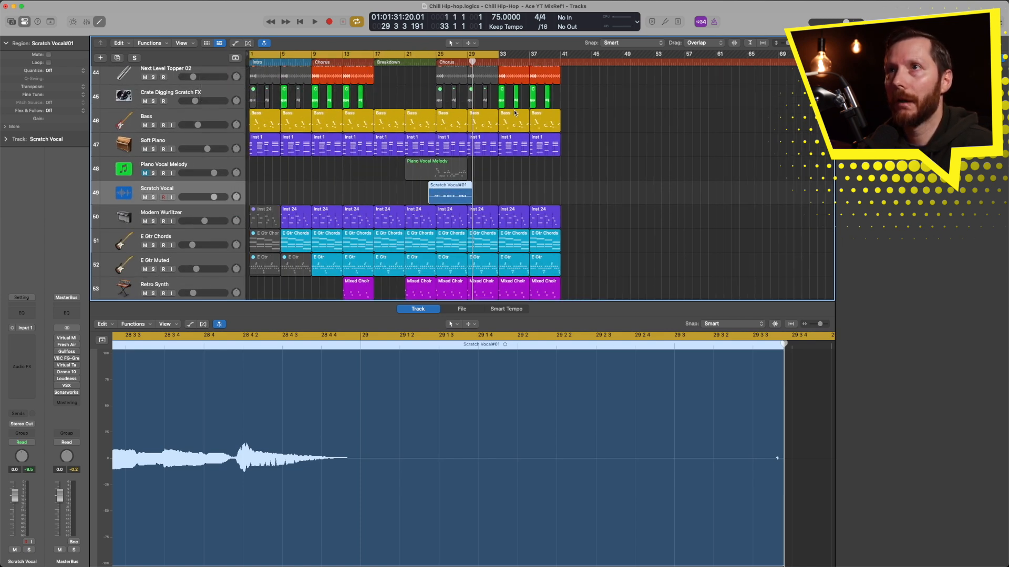
{"action": "left_click_drag", "start_coordinate": [498, 58], "coordinate": [473, 59]}
- Trim the empty audio at both ends of the Scratch Vocal region, keeping about mid-bar 24 to just past bar 29
{"action": "left_click_drag", "start_coordinate": [420, 178], "coordinate": [521, 267]}
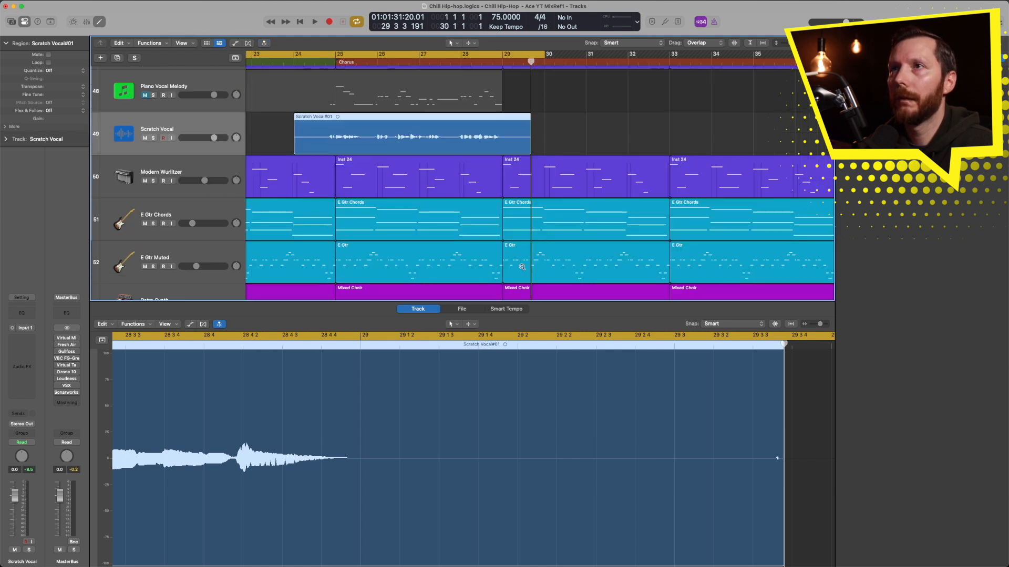
{"action": "left_click", "coordinate": [549, 130]}
{"action": "left_click_drag", "start_coordinate": [529, 149], "coordinate": [512, 149]}
{"action": "left_click_drag", "start_coordinate": [294, 145], "coordinate": [320, 145]}
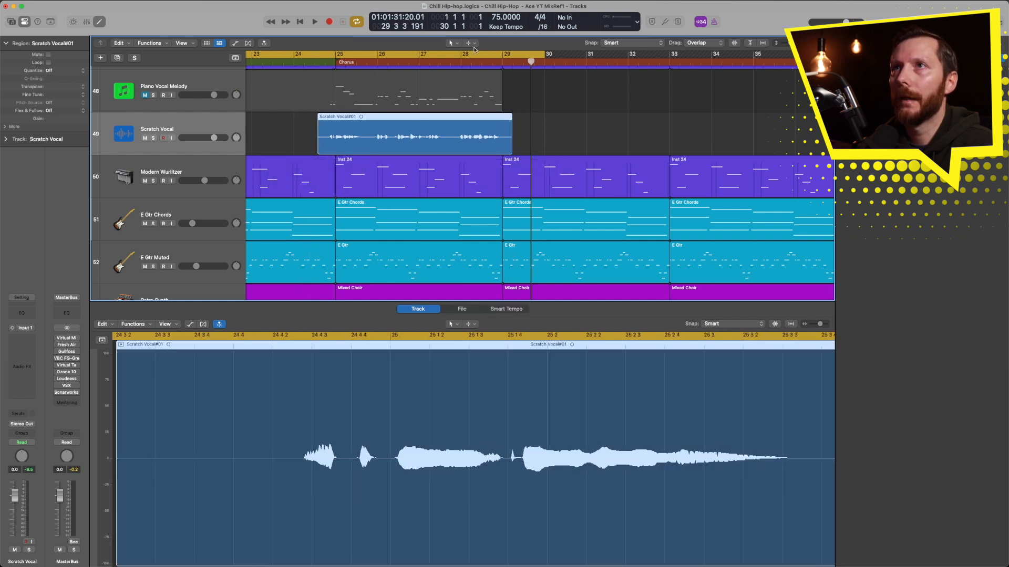
- Add short fades to the start and end of the Scratch Vocal region with the Fade tool
{"action": "left_click", "coordinate": [470, 43]}
{"action": "left_click", "coordinate": [483, 135]}
{"action": "left_click_drag", "start_coordinate": [325, 139], "coordinate": [308, 138]}
{"action": "key", "text": "z"}
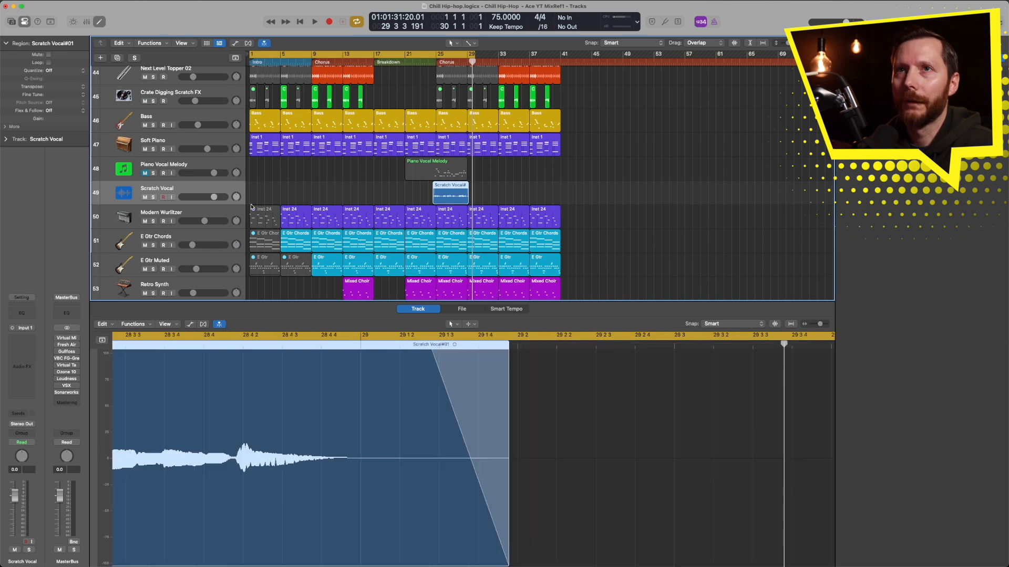
- Solo the Scratch Vocal track and bounce bars 1 to 30 to the Bounces folder as a 16-bit, 48000 Wave named Undone Scratch Vocal
{"action": "left_click", "coordinate": [154, 197]}
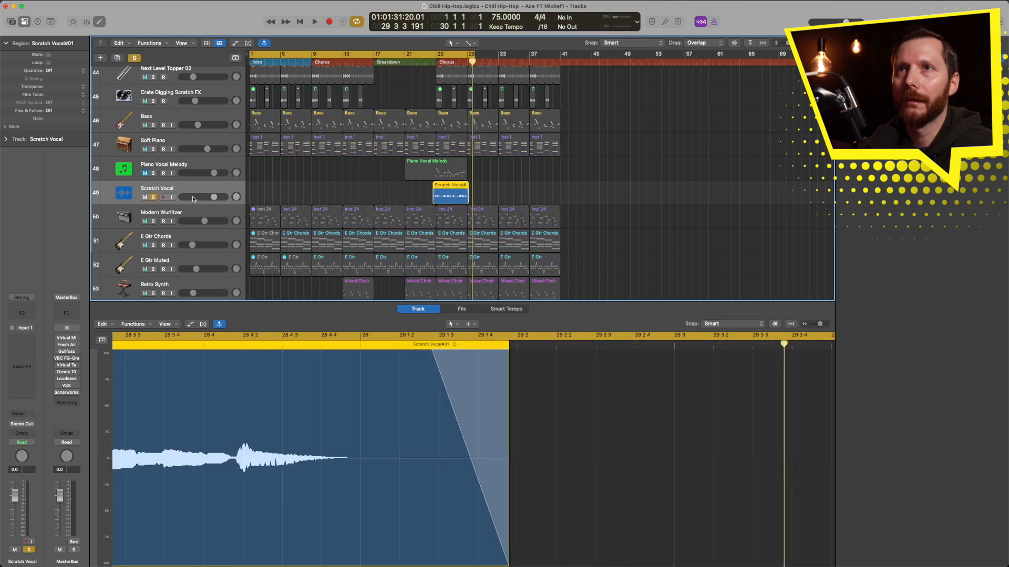
{"action": "left_click", "coordinate": [73, 542]}
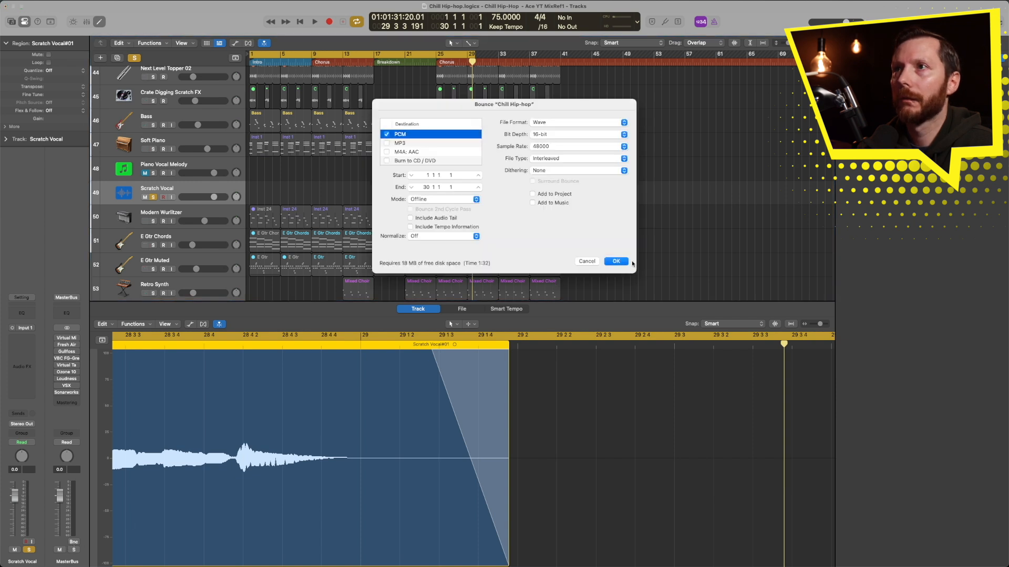
{"action": "left_click", "coordinate": [616, 261]}
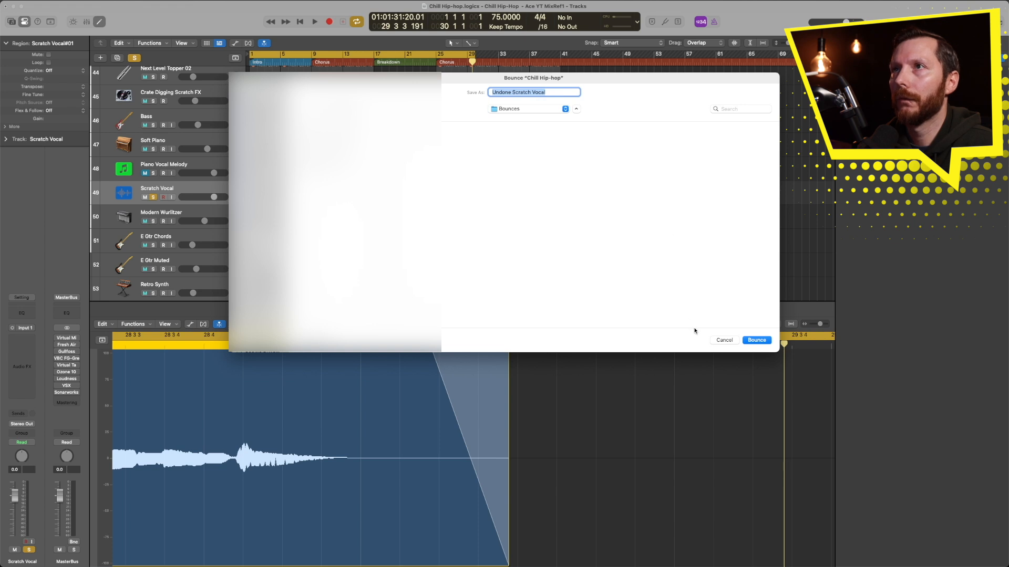
{"action": "left_click", "coordinate": [757, 341]}
- Take the Scratch Vocal track out of solo and mute it
{"action": "left_click", "coordinate": [145, 198]}
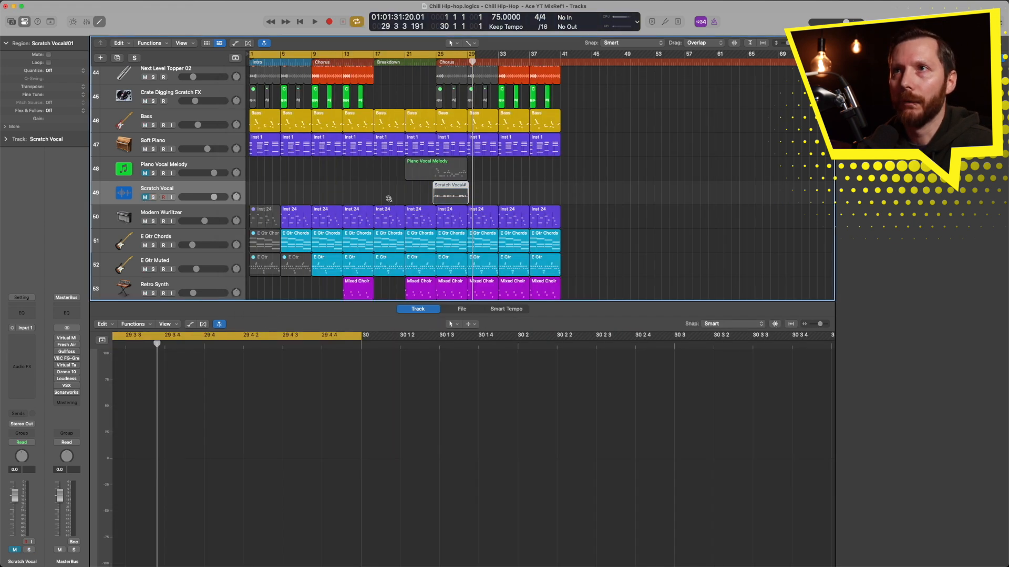
{"action": "scroll", "coordinate": [389, 199], "scroll_direction": "right", "scroll_amount": 2}
{"action": "scroll", "coordinate": [389, 199], "scroll_direction": "left", "scroll_amount": 5}
{"action": "scroll", "coordinate": [388, 200], "scroll_direction": "down", "scroll_amount": 2}
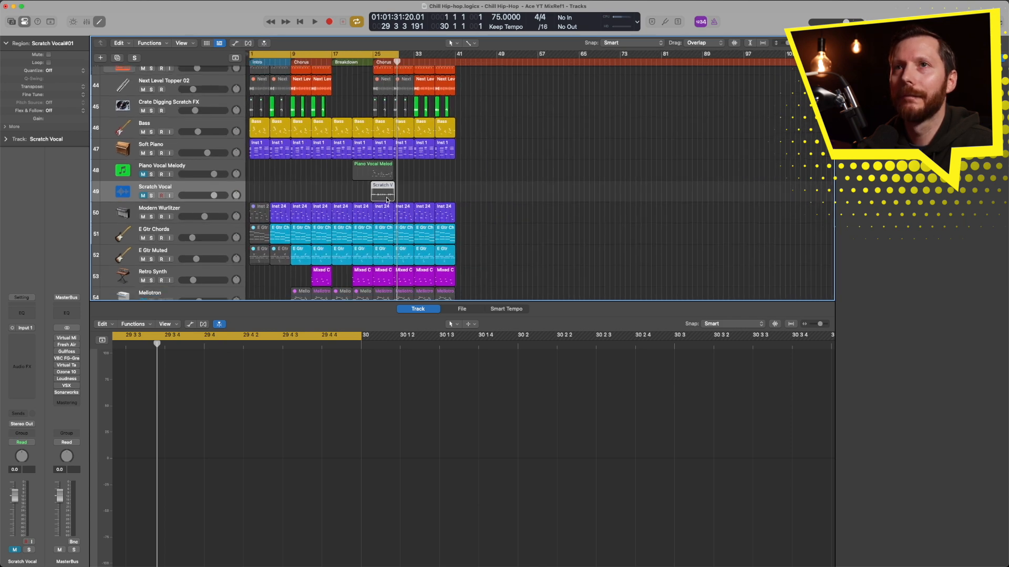
{"action": "scroll", "coordinate": [387, 200], "scroll_direction": "down", "scroll_amount": 2}
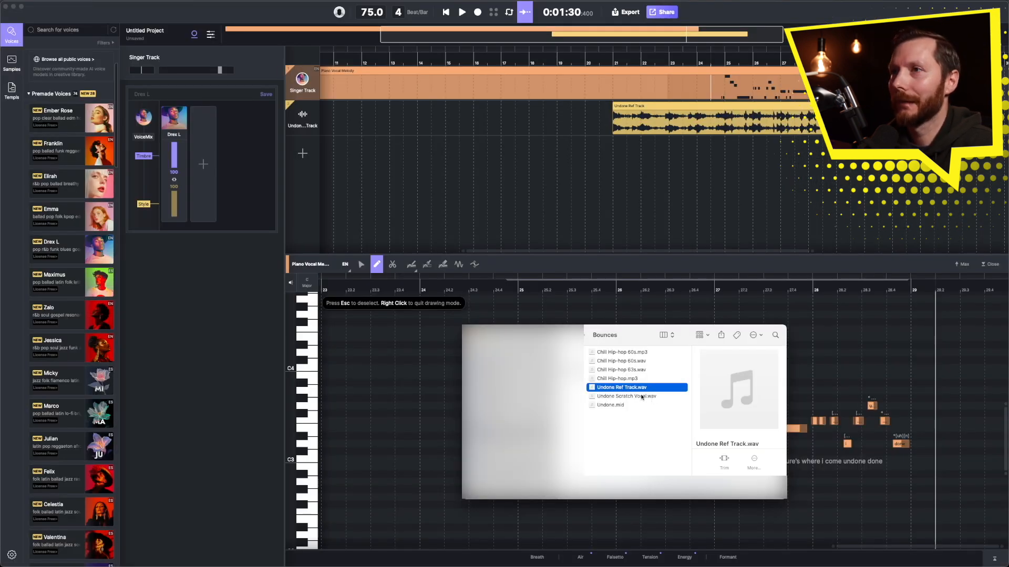
- In ACE Studio, import Undone Scratch Vocal.wav onto a new track at the project start and convert it with Vocal to MIDI & Lyrics (Beta)
{"action": "left_click_drag", "start_coordinate": [628, 398], "coordinate": [337, 176]}
{"action": "scroll", "coordinate": [462, 173], "scroll_direction": "right", "scroll_amount": 10}
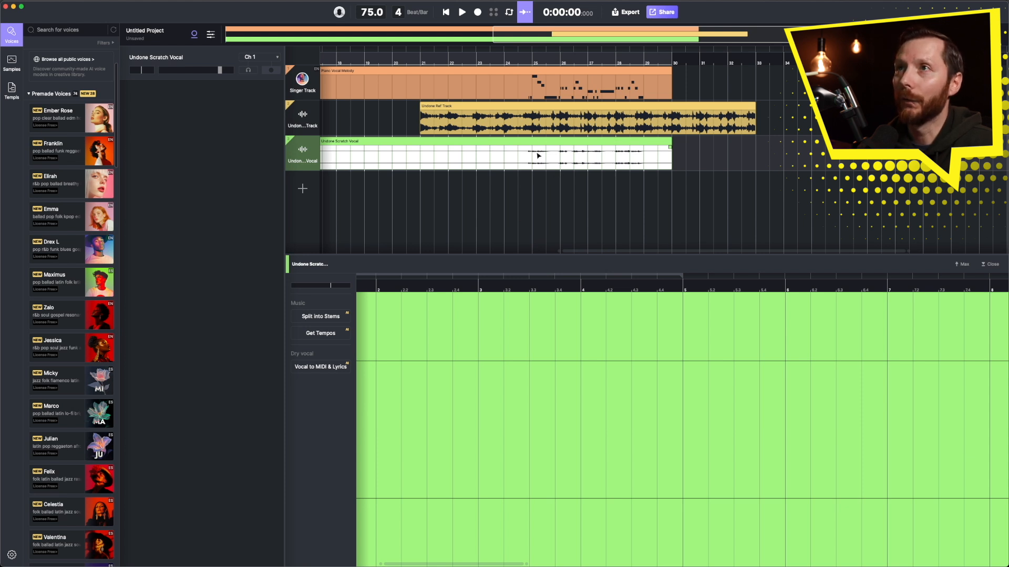
{"action": "right_click", "coordinate": [519, 144]}
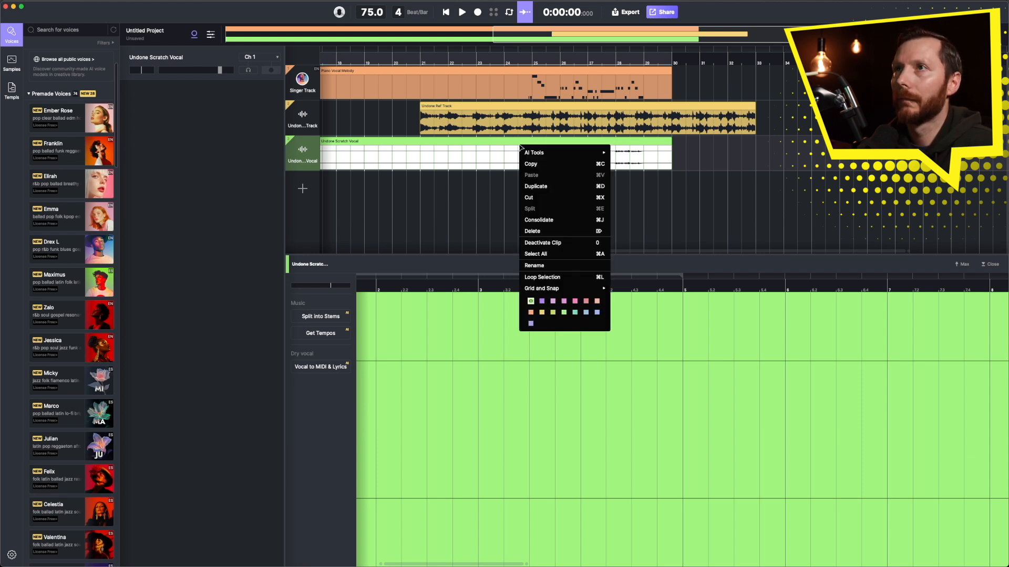
{"action": "mouse_move", "coordinate": [529, 155]}
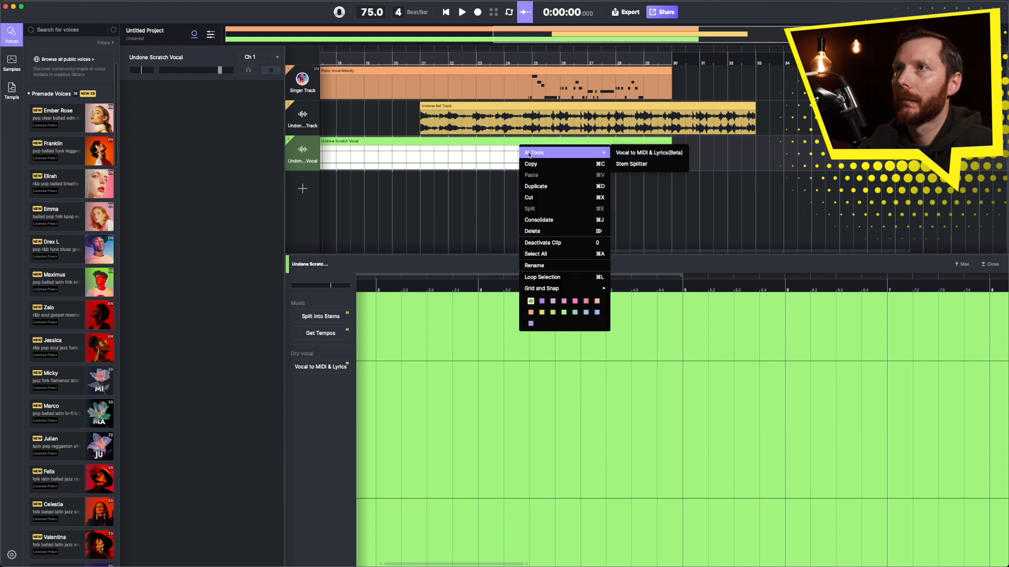
{"action": "left_click", "coordinate": [627, 153]}
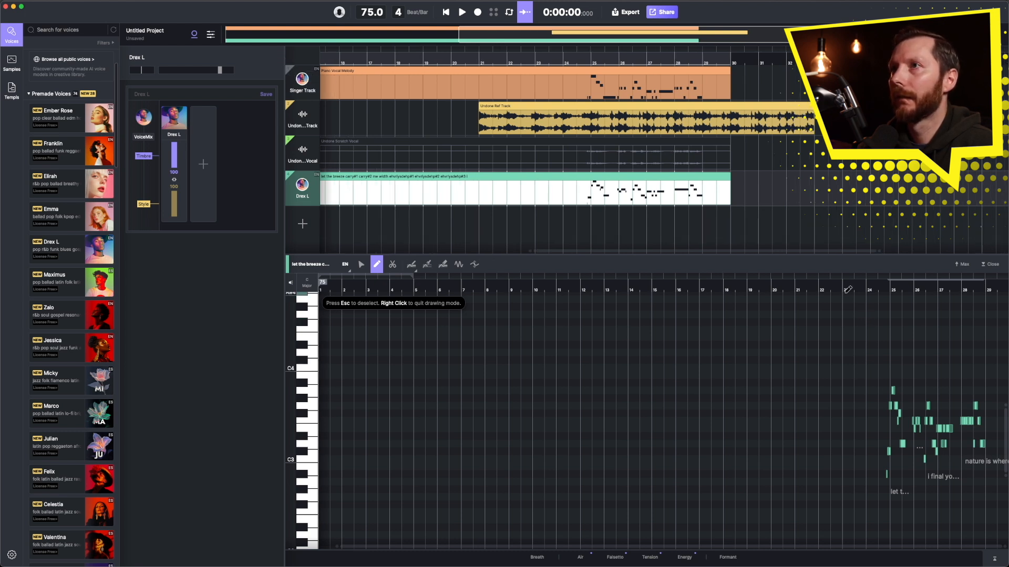
- Play the converted Drex L vocal from just after the start of bar 24 until past bar 29
{"action": "left_click", "coordinate": [361, 266]}
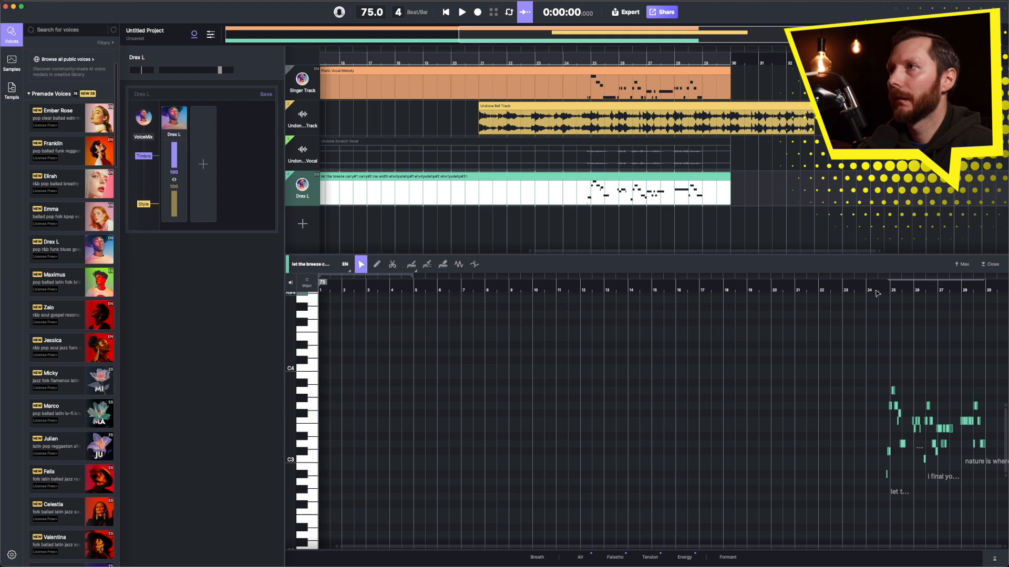
{"action": "key", "text": "space"}
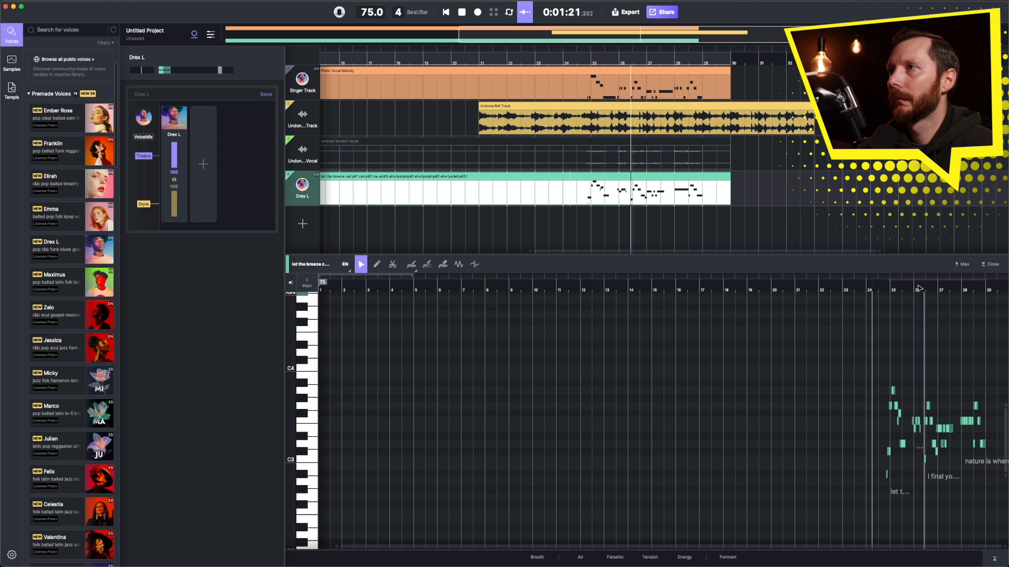
{"action": "scroll", "coordinate": [836, 342], "scroll_direction": "up", "scroll_amount": 5}
{"action": "scroll", "coordinate": [759, 339], "scroll_direction": "down", "scroll_amount": 3}
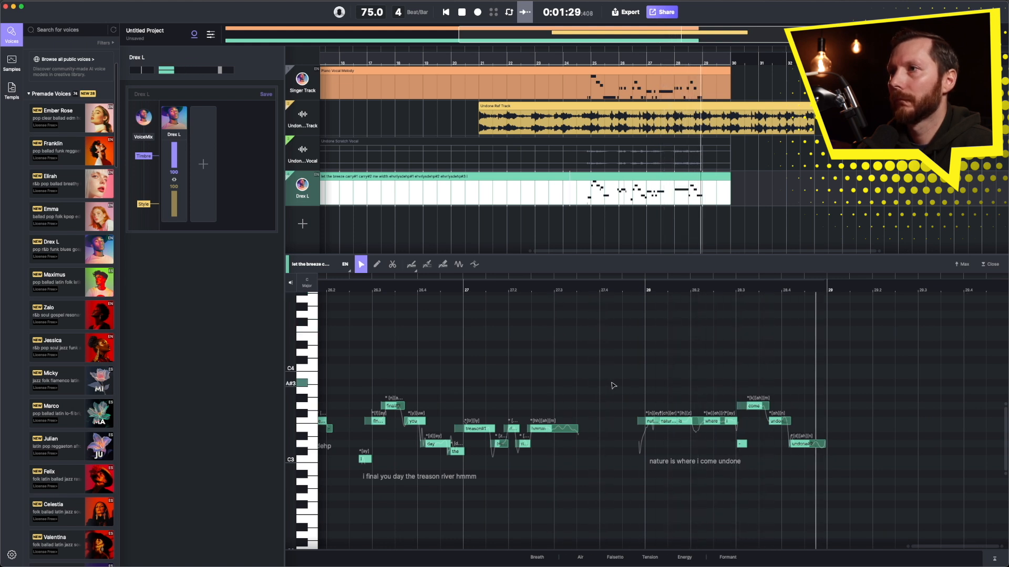
{"action": "key", "text": "space"}
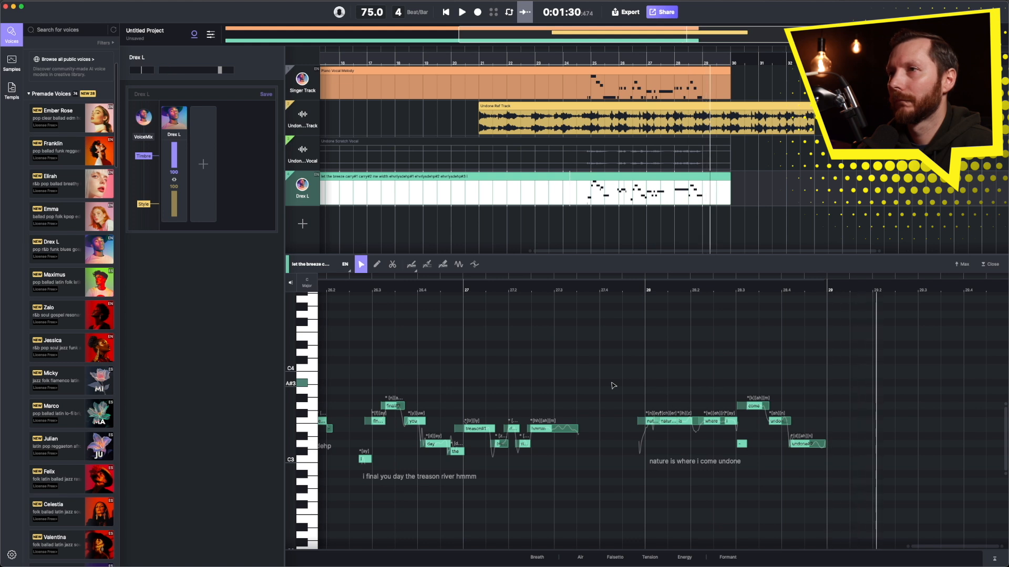
- Examine the transcribed lyrics and replay the vocal from "let the breeze carry me" into the "width ehvrlysdehp" phrase
{"action": "scroll", "coordinate": [572, 385], "scroll_direction": "left", "scroll_amount": 10}
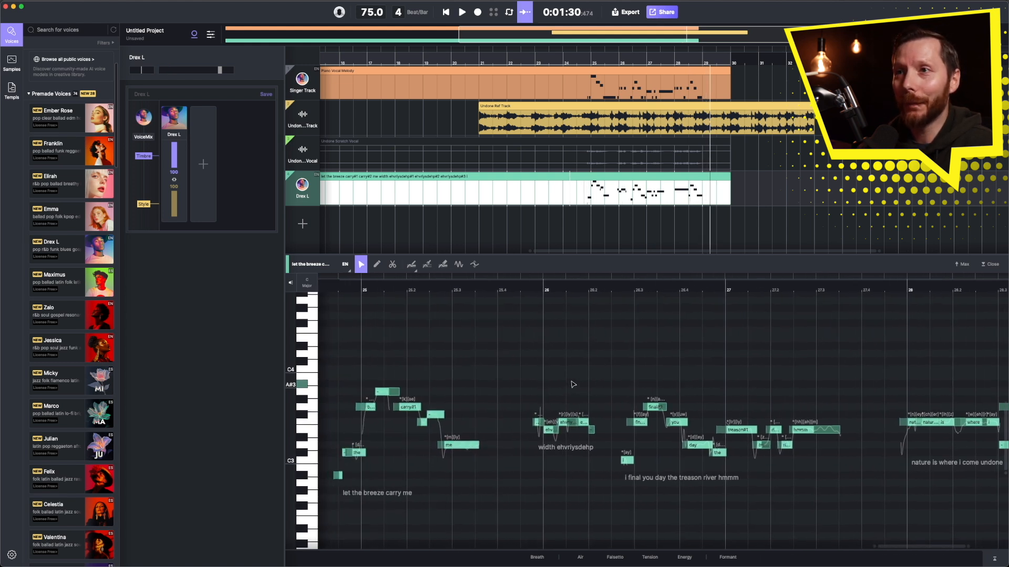
{"action": "scroll", "coordinate": [572, 385], "scroll_direction": "left", "scroll_amount": 3}
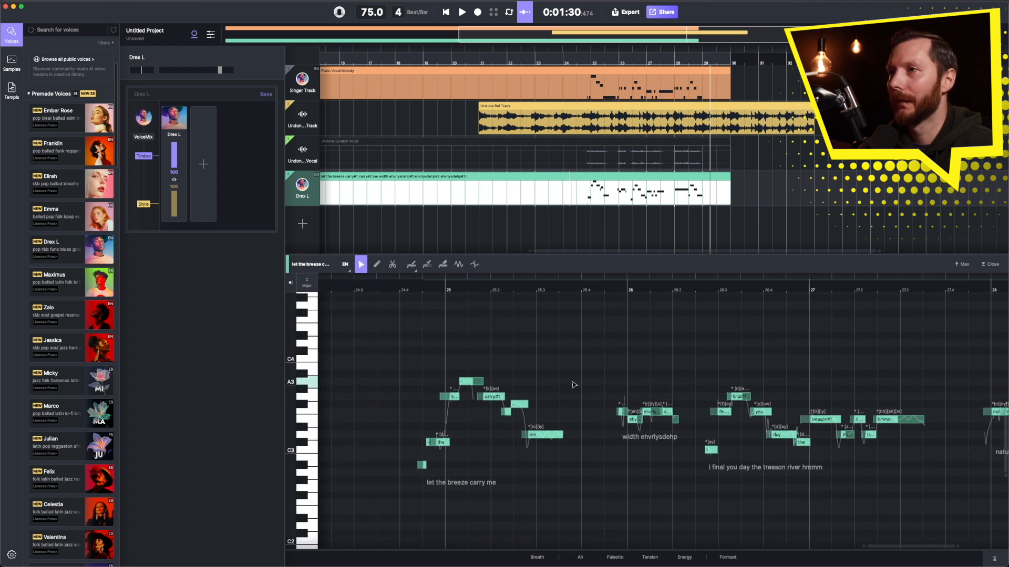
{"action": "scroll", "coordinate": [574, 385], "scroll_direction": "right", "scroll_amount": 7}
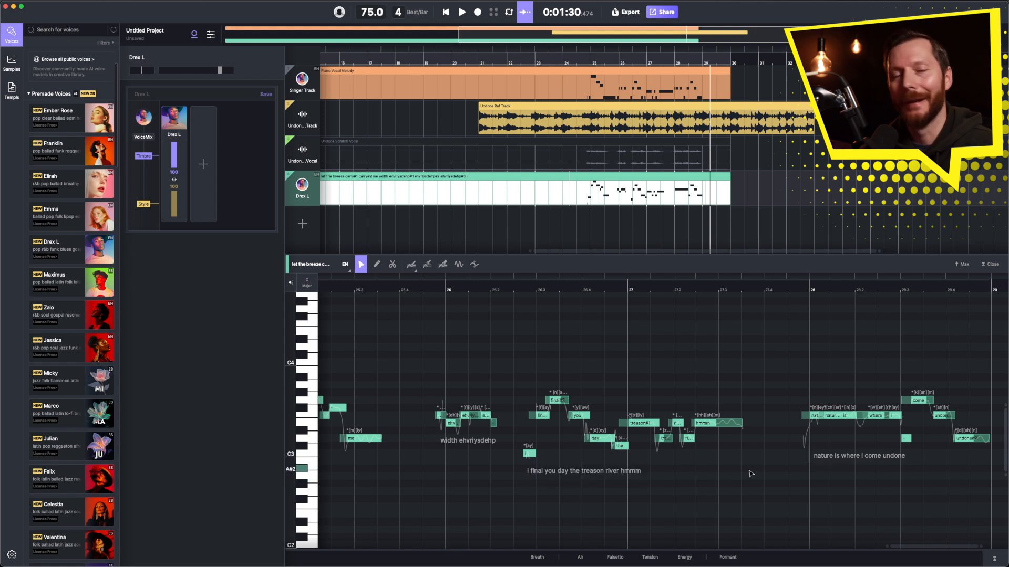
{"action": "scroll", "coordinate": [609, 446], "scroll_direction": "left", "scroll_amount": 5}
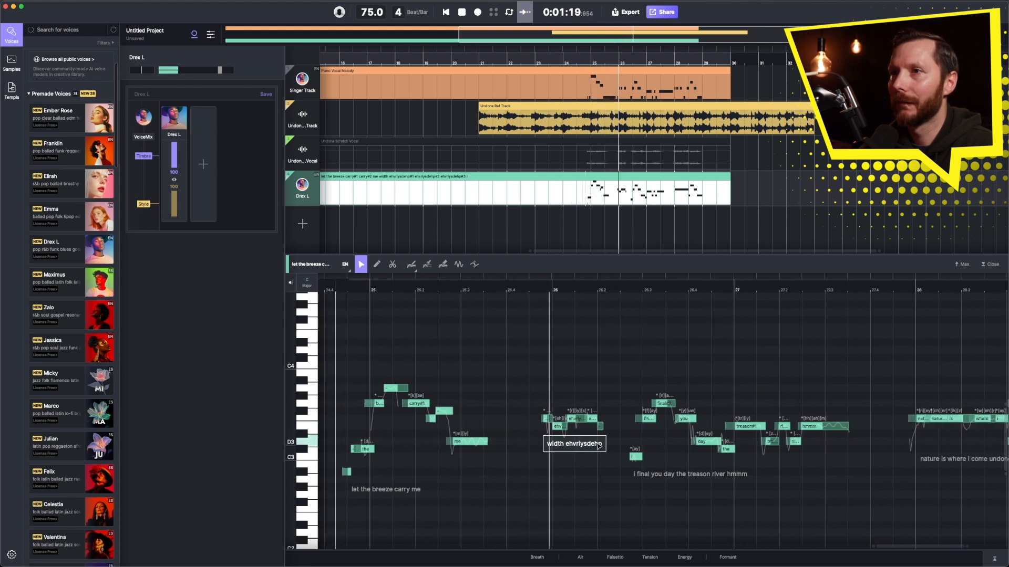
{"action": "key", "text": "space"}
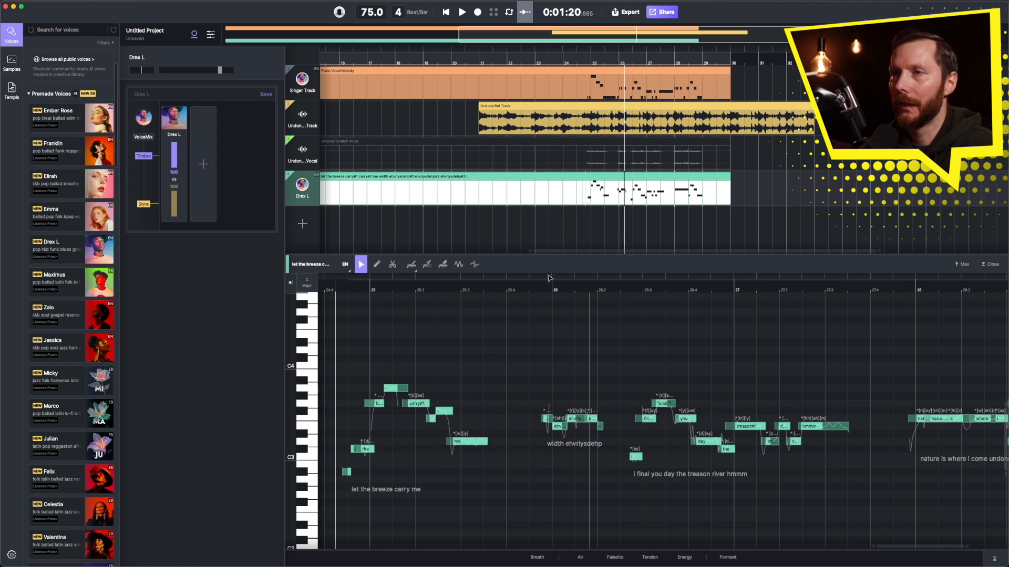
- Transpose the "width" note just before bar 26 down three semitones to D3
{"action": "left_click_drag", "start_coordinate": [548, 289], "coordinate": [564, 331]}
{"action": "left_click", "coordinate": [549, 423]}
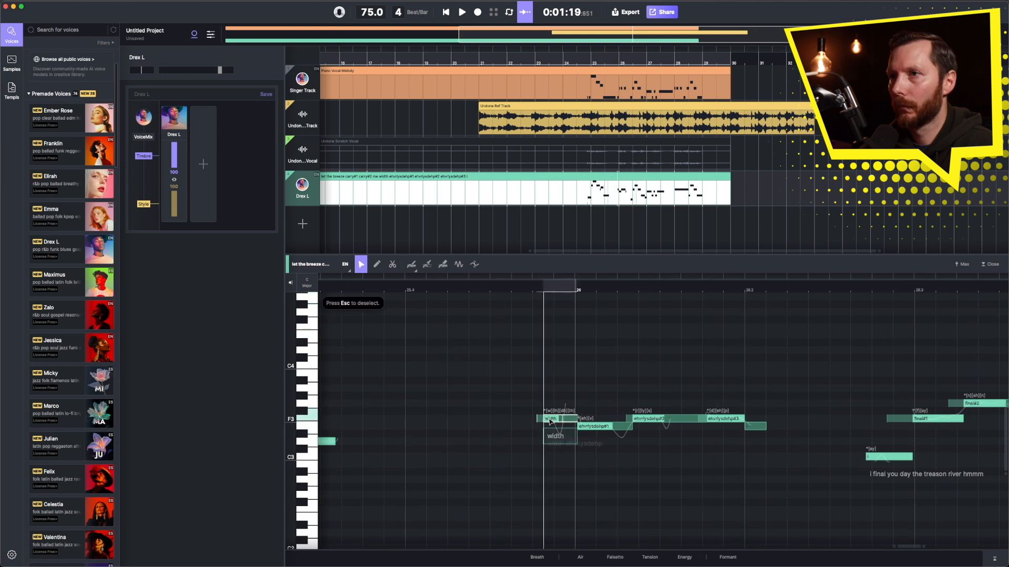
{"action": "key", "text": "Down"}
{"action": "key", "text": "Down"}
{"action": "key", "text": "Down"}
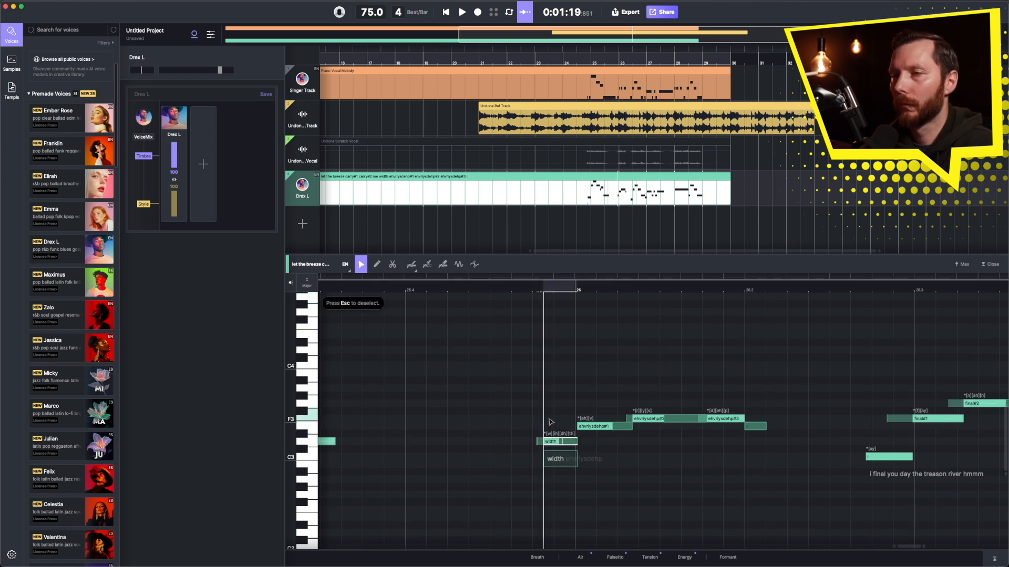
{"action": "left_click", "coordinate": [480, 390]}
- Play the vocal from the lowered "width" note through the final "undone" and return to the start of bar 28
{"action": "key", "text": "space"}
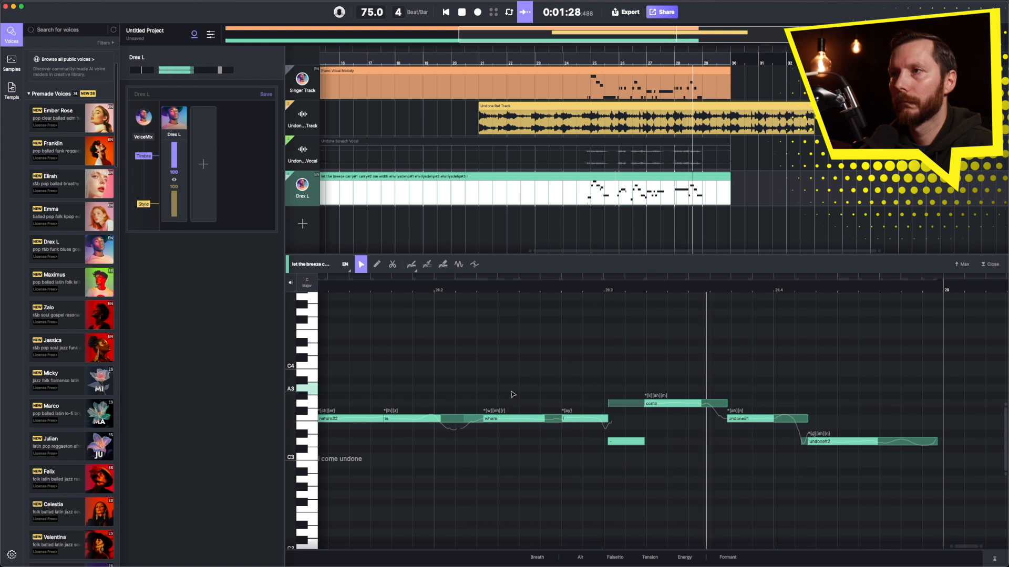
{"action": "key", "text": "space"}
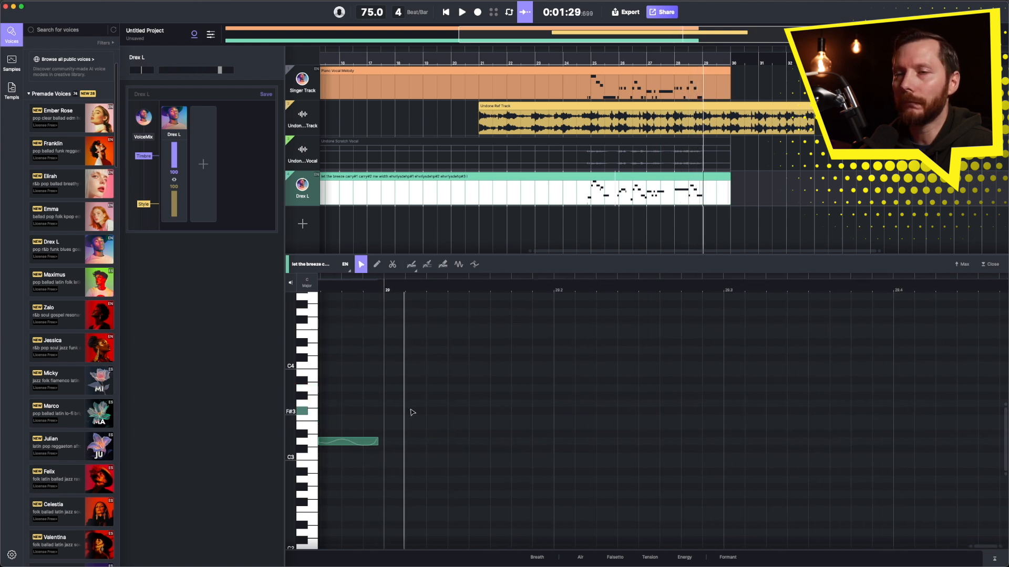
{"action": "scroll", "coordinate": [420, 410], "scroll_direction": "left", "scroll_amount": 5}
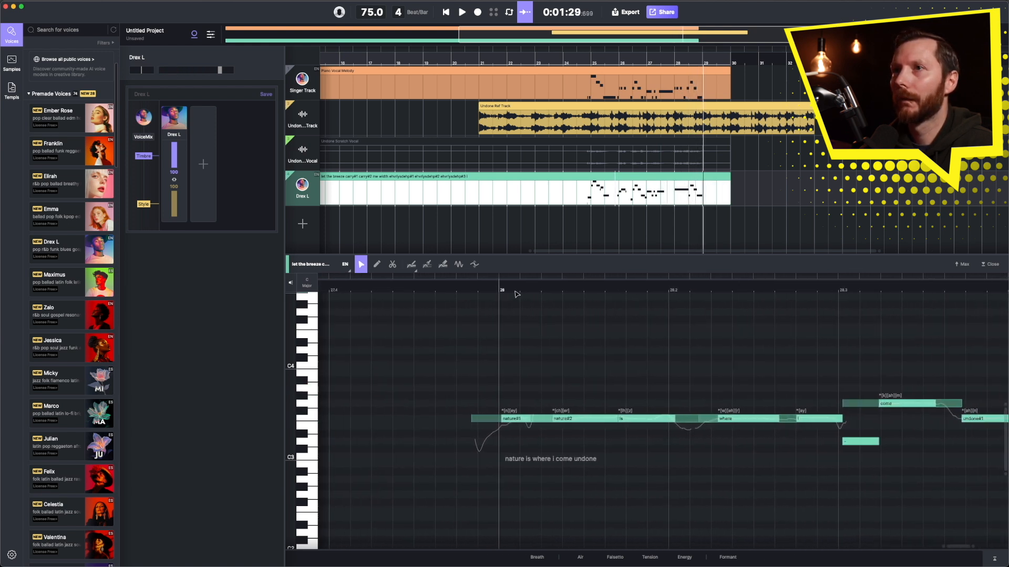
- Examine the Breath, Air, Falsetto, Tension and Energy parameters for the closing "undone" phrase
{"action": "scroll", "coordinate": [650, 301], "scroll_direction": "right", "scroll_amount": 5}
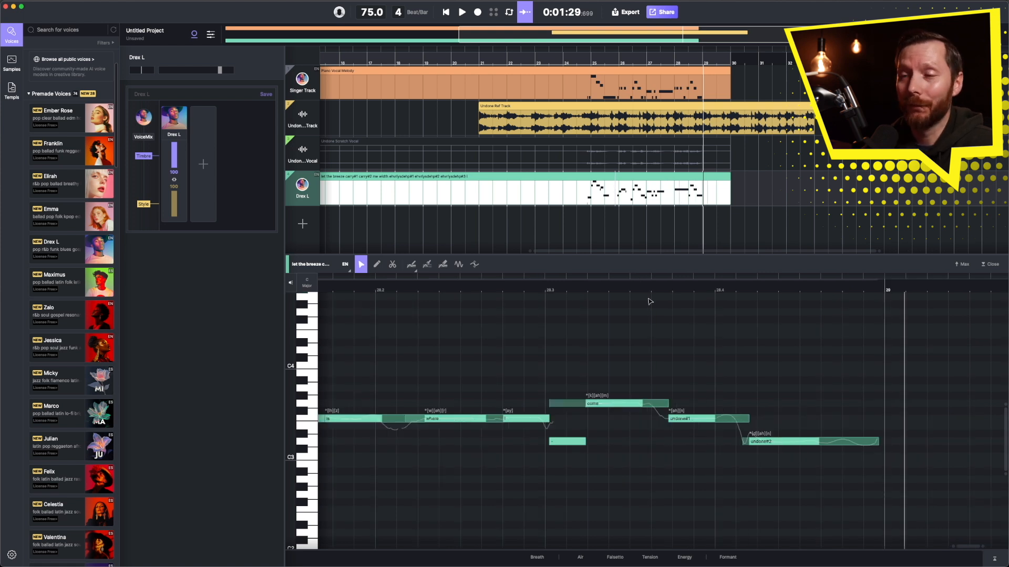
{"action": "left_click", "coordinate": [540, 559]}
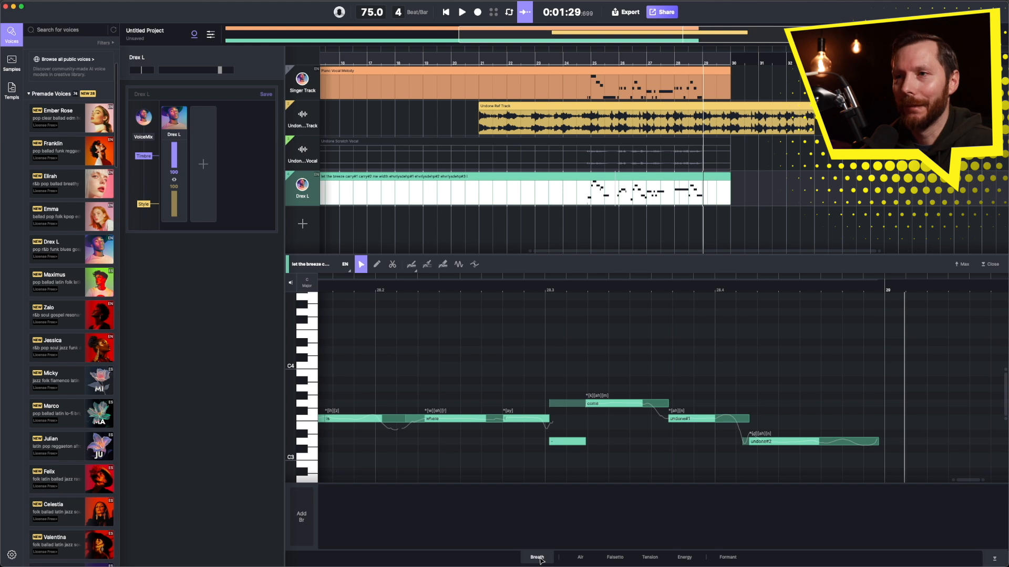
{"action": "left_click", "coordinate": [540, 559]}
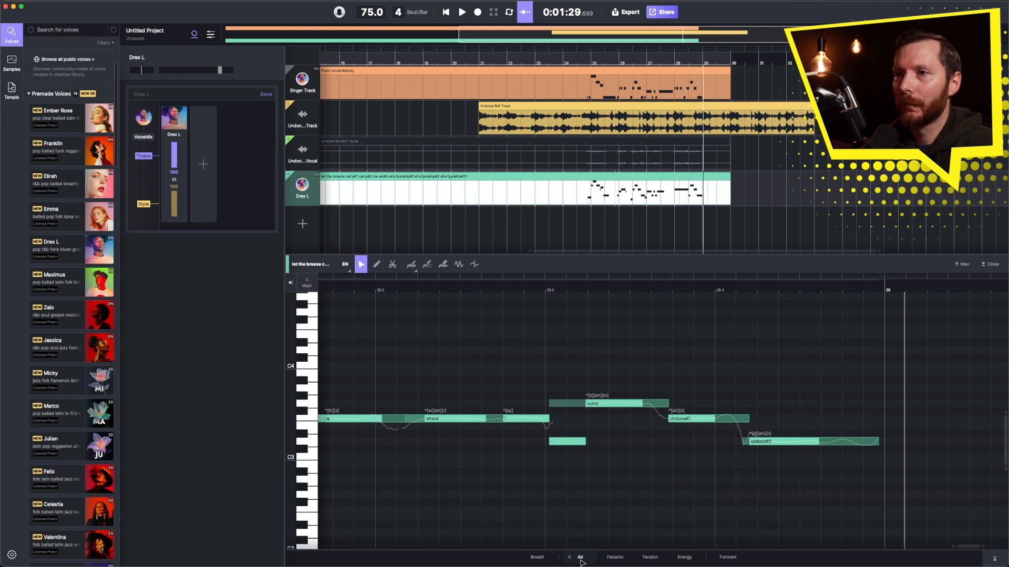
{"action": "left_click", "coordinate": [581, 560]}
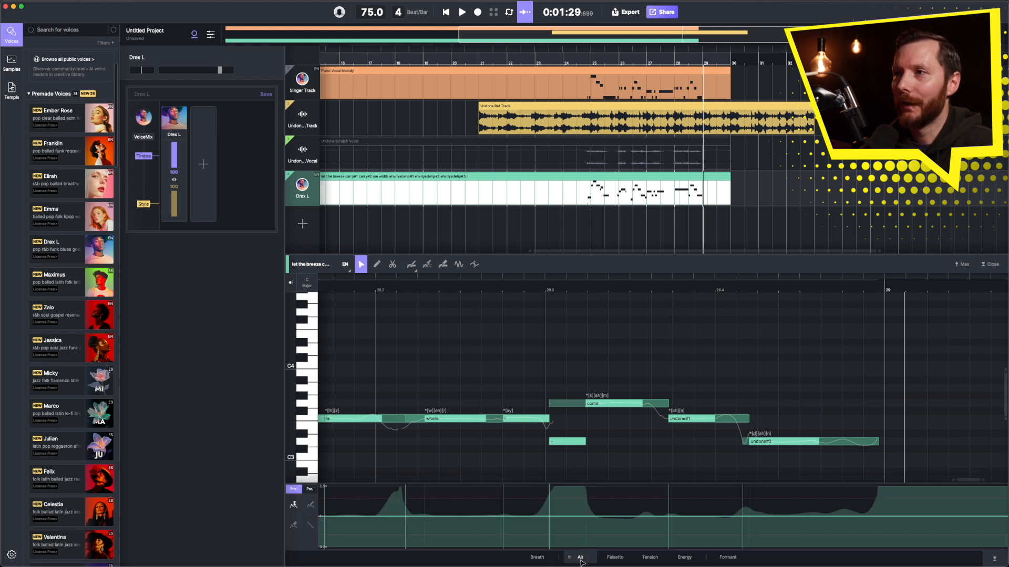
{"action": "left_click", "coordinate": [624, 561]}
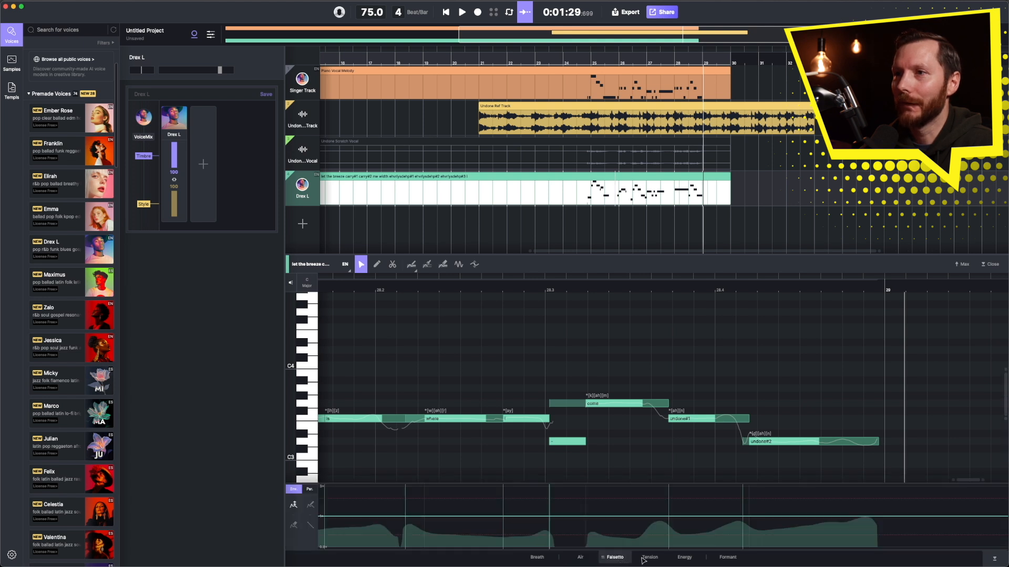
{"action": "left_click", "coordinate": [651, 559]}
{"action": "left_click", "coordinate": [687, 559]}
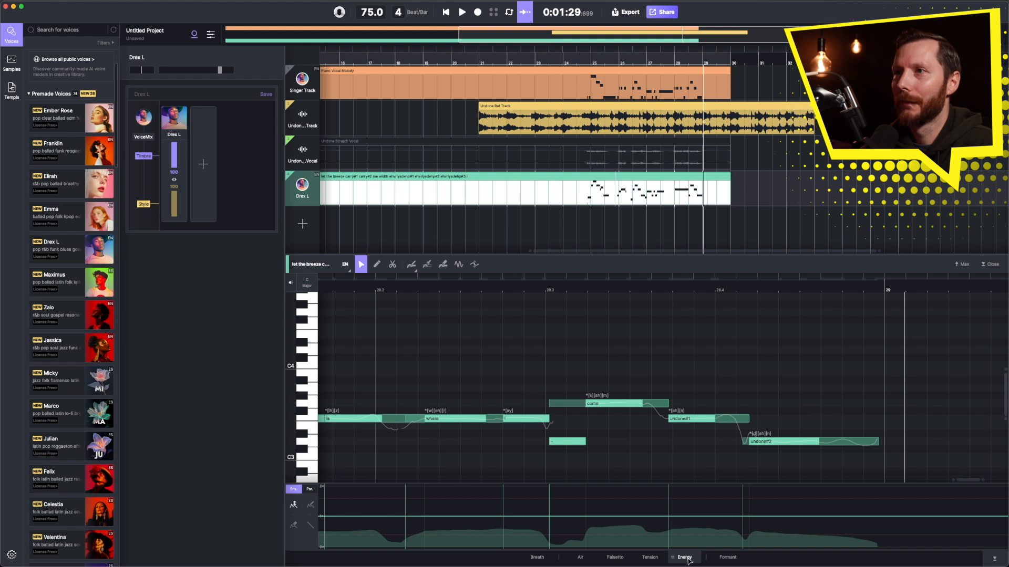
- Draw a raised Energy curve reaching about 1.37 over the first "treason" note at bar 27, then hide the parameter lane
{"action": "scroll", "coordinate": [432, 395], "scroll_direction": "left", "scroll_amount": 10}
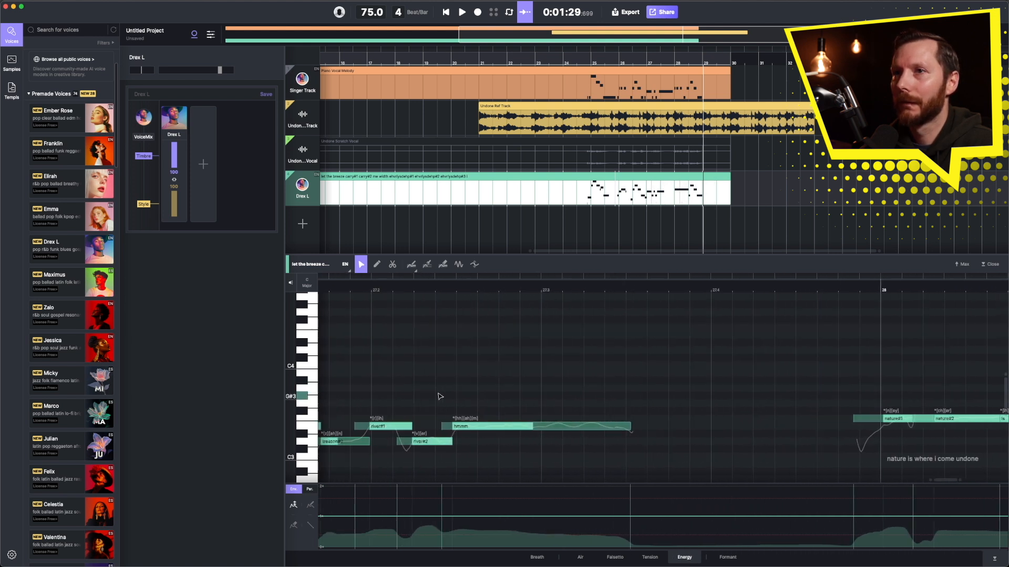
{"action": "scroll", "coordinate": [439, 396], "scroll_direction": "left", "scroll_amount": 10}
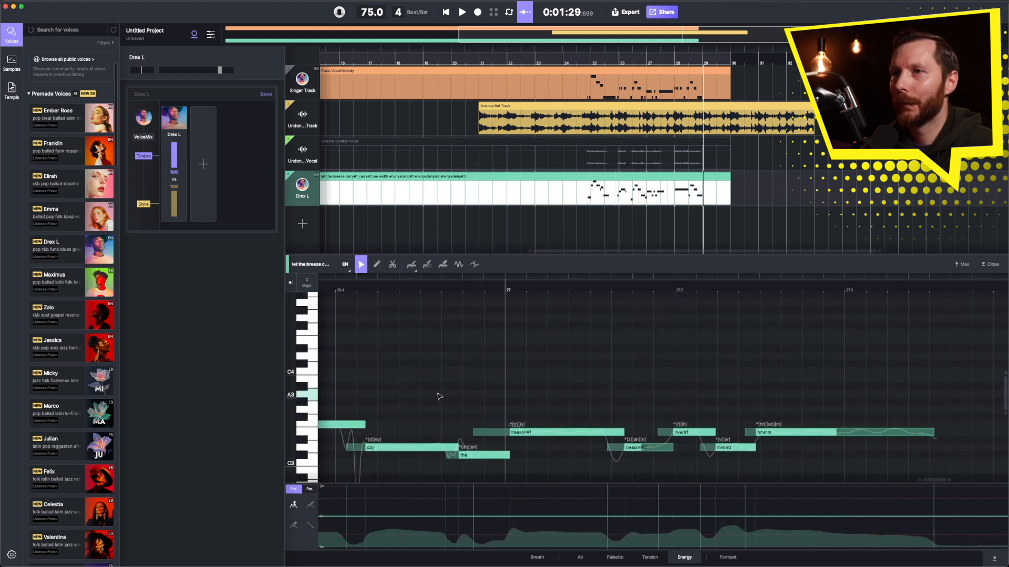
{"action": "scroll", "coordinate": [440, 396], "scroll_direction": "right", "scroll_amount": 4}
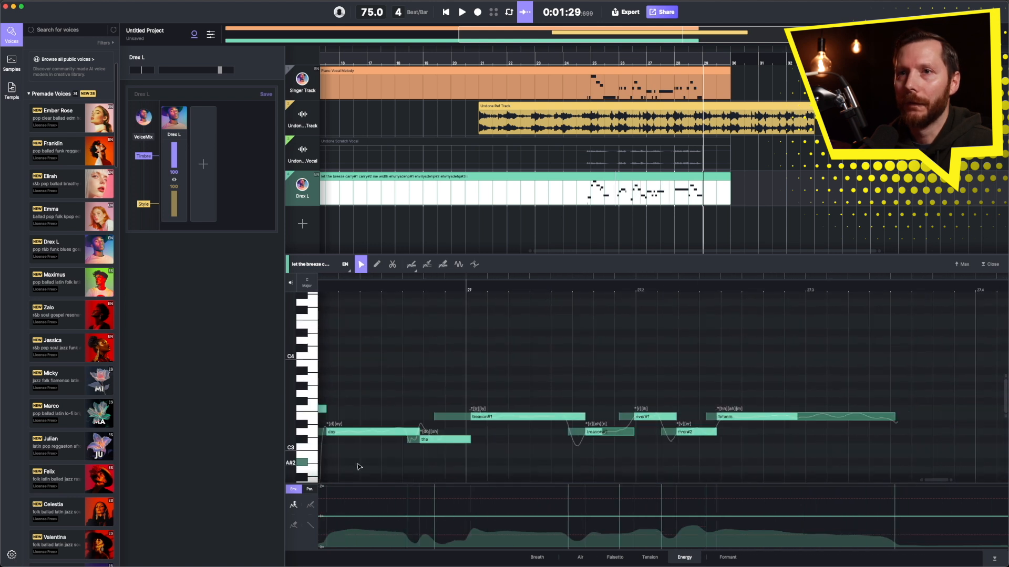
{"action": "scroll", "coordinate": [354, 473], "scroll_direction": "up", "scroll_amount": 3}
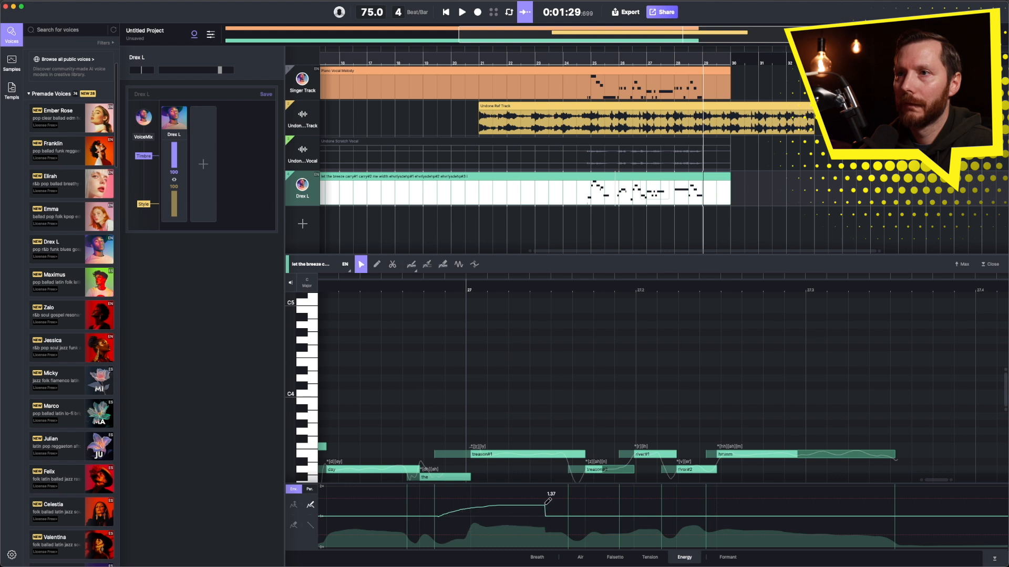
{"action": "left_click_drag", "start_coordinate": [598, 512], "coordinate": [604, 514]}
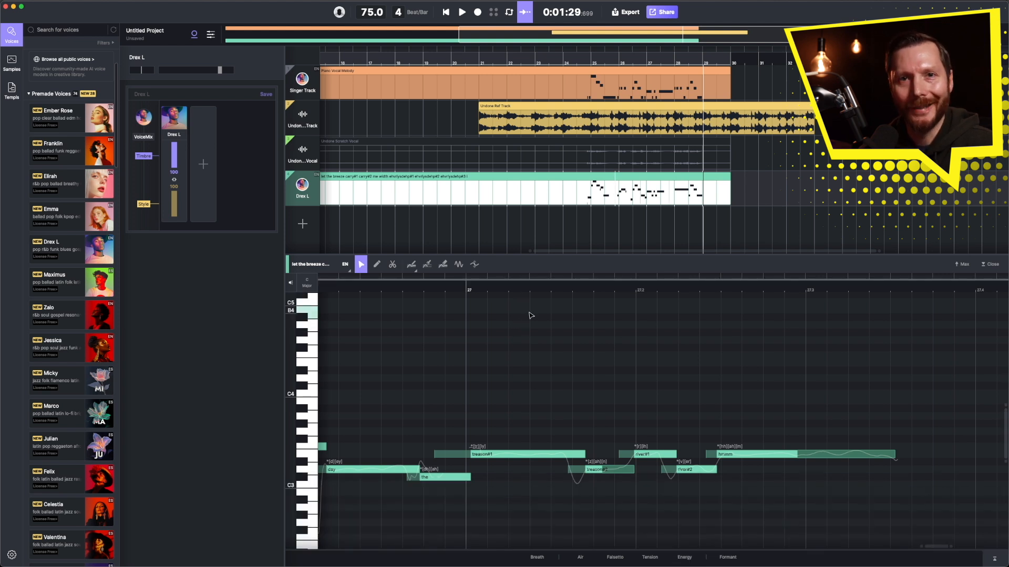
- Create vocal doubles of the Drex L clip at 90% similarity, affecting both UserPitch and VoiceMix
{"action": "right_click", "coordinate": [625, 177]}
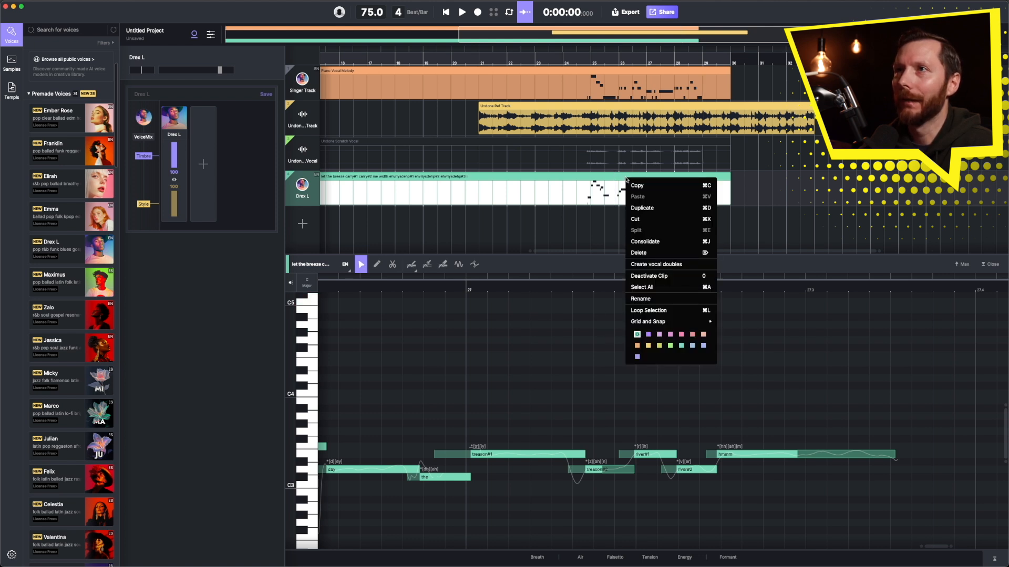
{"action": "left_click", "coordinate": [649, 268]}
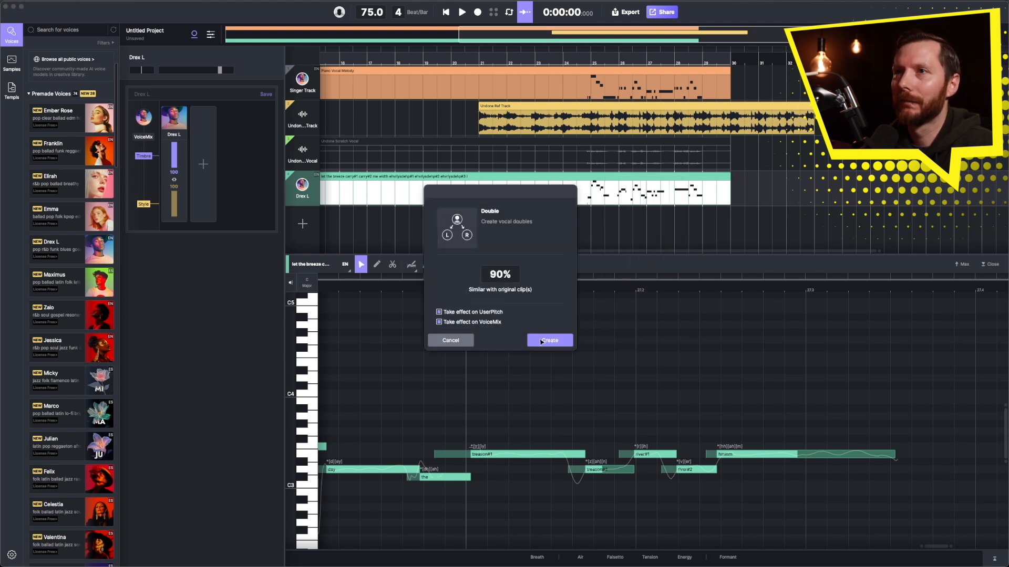
{"action": "left_click", "coordinate": [541, 342]}
- Play the lead vocal together with its two doubles from just before bar 24 to bar 29
{"action": "left_click", "coordinate": [556, 129]}
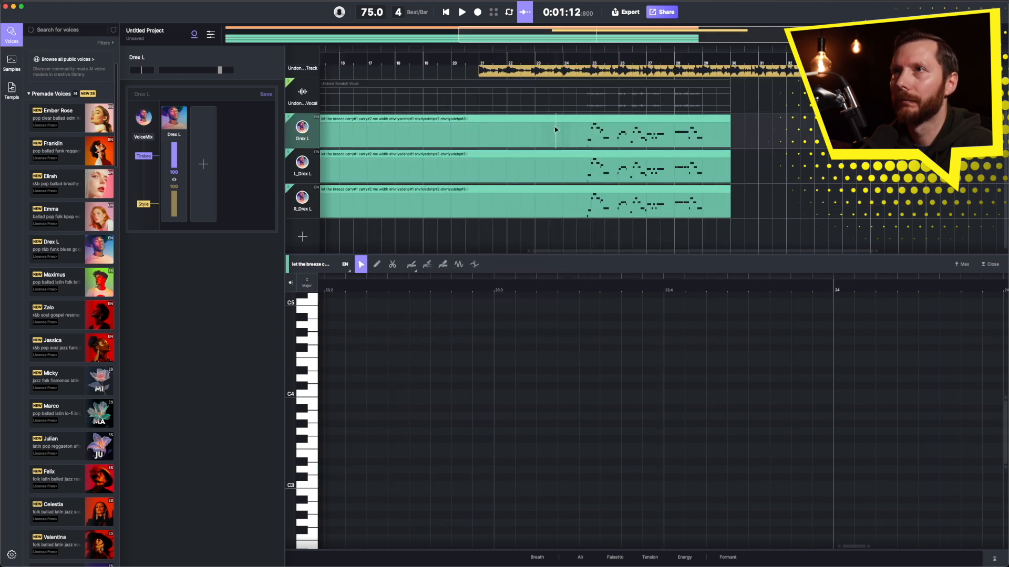
{"action": "key", "text": "space"}
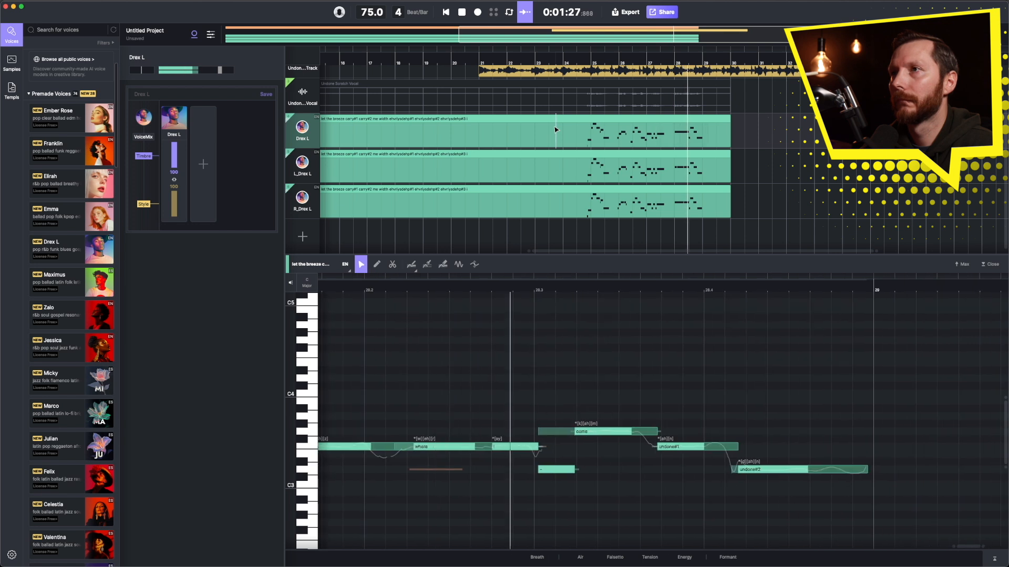
{"action": "key", "text": "space"}
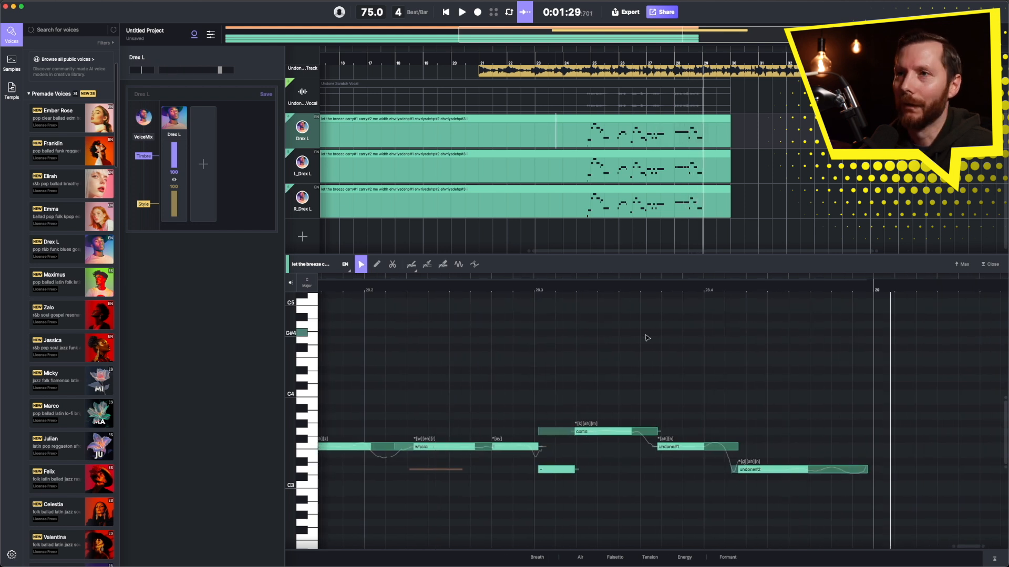
- In the R_Drex L double, transpose the unlabelled note after "breeze" up five semitones to D4
{"action": "scroll", "coordinate": [565, 350], "scroll_direction": "left", "scroll_amount": 10}
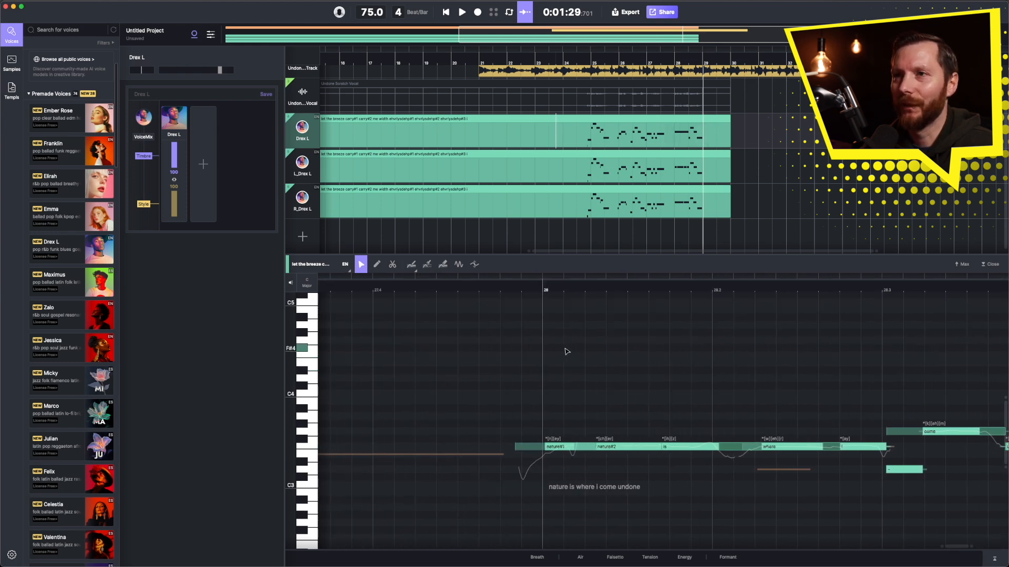
{"action": "scroll", "coordinate": [567, 349], "scroll_direction": "left", "scroll_amount": 15}
{"action": "scroll", "coordinate": [569, 349], "scroll_direction": "right", "scroll_amount": 6}
{"action": "scroll", "coordinate": [570, 348], "scroll_direction": "right", "scroll_amount": 2}
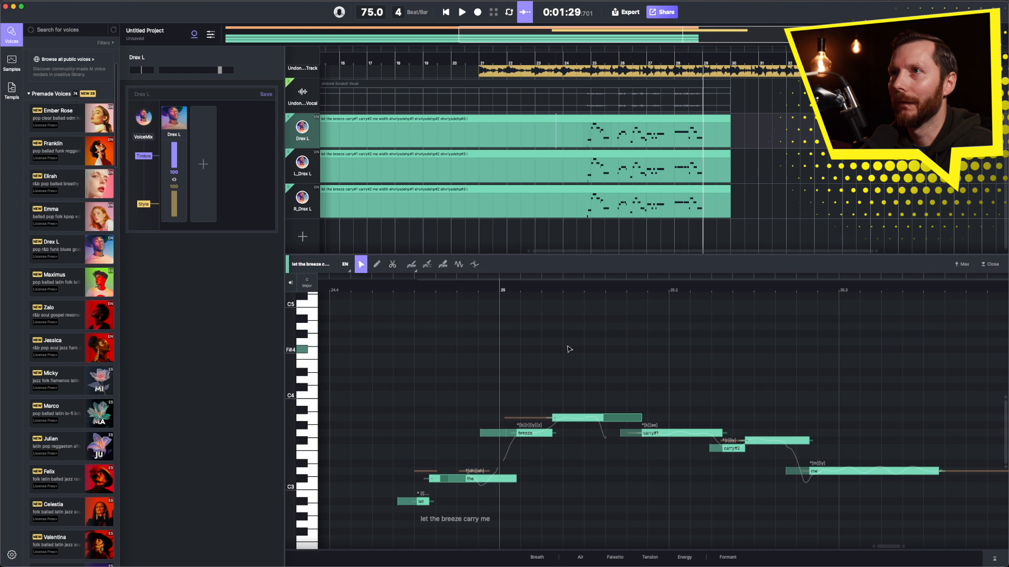
{"action": "left_click", "coordinate": [599, 187]}
{"action": "scroll", "coordinate": [790, 376], "scroll_direction": "up", "scroll_amount": 1}
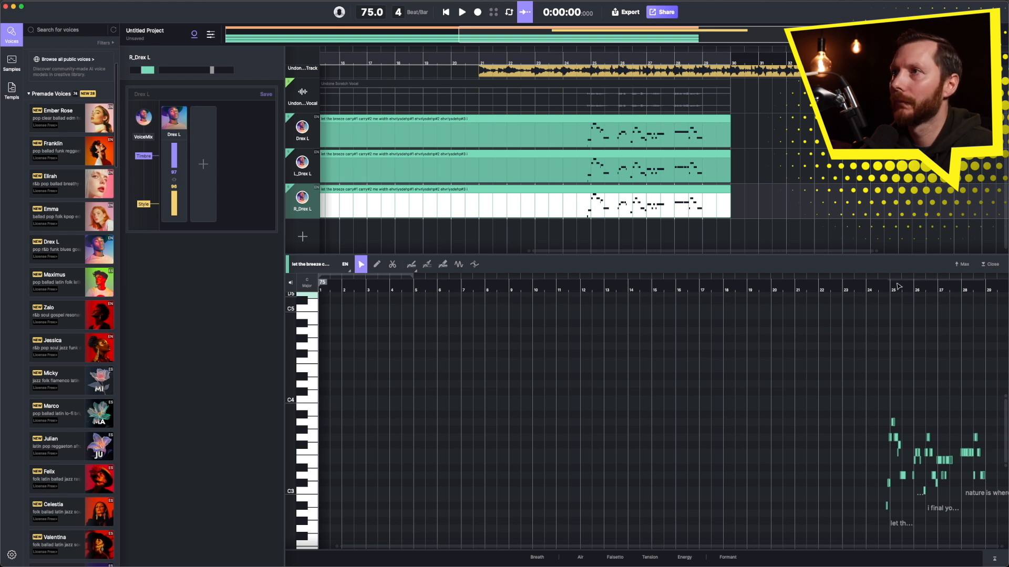
{"action": "left_click_drag", "start_coordinate": [895, 288], "coordinate": [653, 350]}
{"action": "scroll", "coordinate": [653, 350], "scroll_direction": "up", "scroll_amount": 3}
{"action": "left_click", "coordinate": [593, 391]}
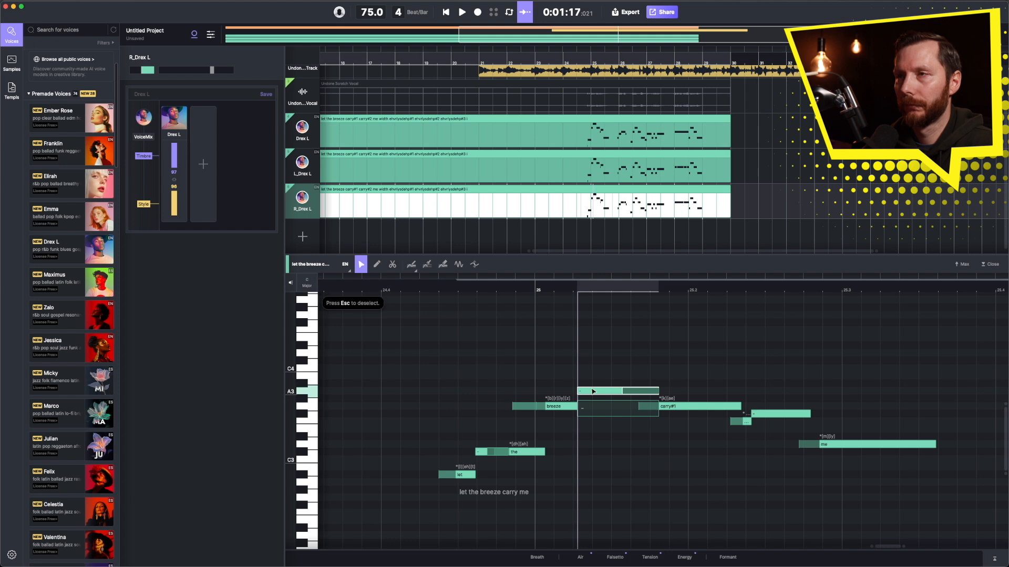
{"action": "key", "text": "Up"}
{"action": "key", "text": "Up"}
{"action": "key", "text": "Up"}
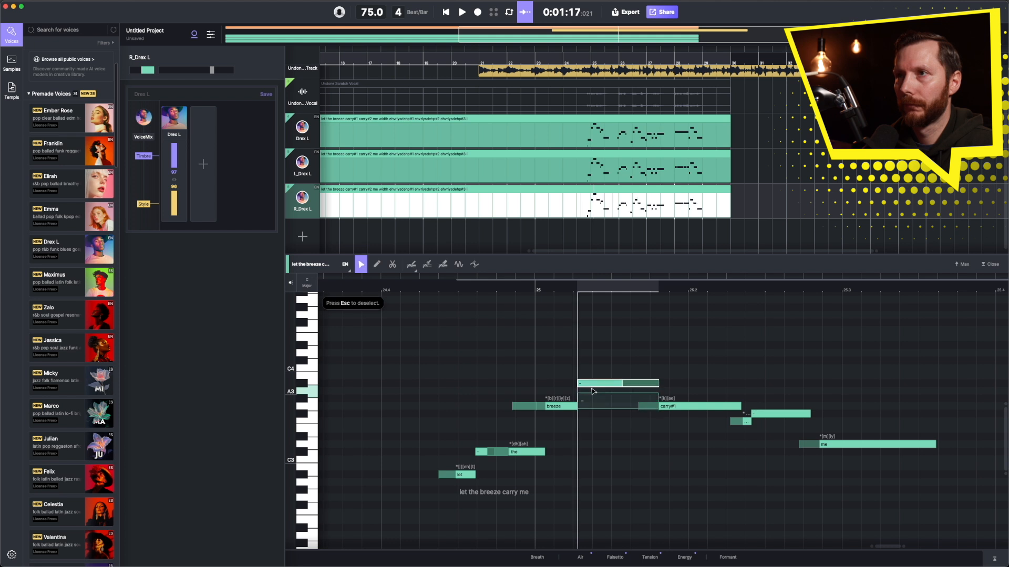
{"action": "key", "text": "Up"}
{"action": "key", "text": "Up"}
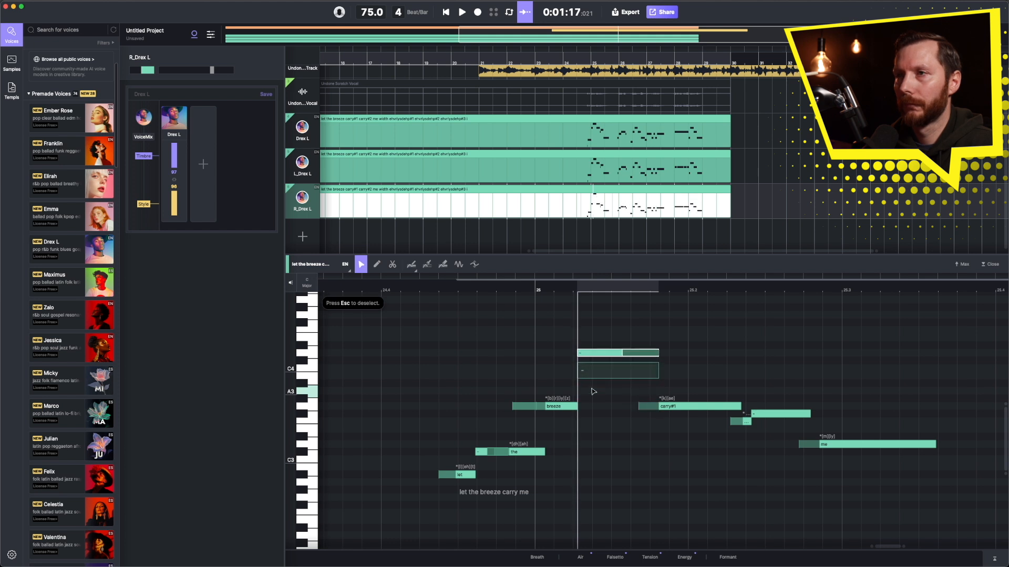
- Transpose the first "carry" note in the R_Drex L double up seven semitones to D4
{"action": "left_click", "coordinate": [683, 407]}
{"action": "key", "text": "Up"}
{"action": "key", "text": "Up"}
{"action": "key", "text": "Up"}
{"action": "key", "text": "Up"}
{"action": "key", "text": "Up"}
{"action": "key", "text": "Up"}
{"action": "key", "text": "Up"}
- Transpose the second "carry" note and the note following it up eight semitones, to C#4 and D4
{"action": "left_click_drag", "start_coordinate": [726, 400], "coordinate": [761, 423]}
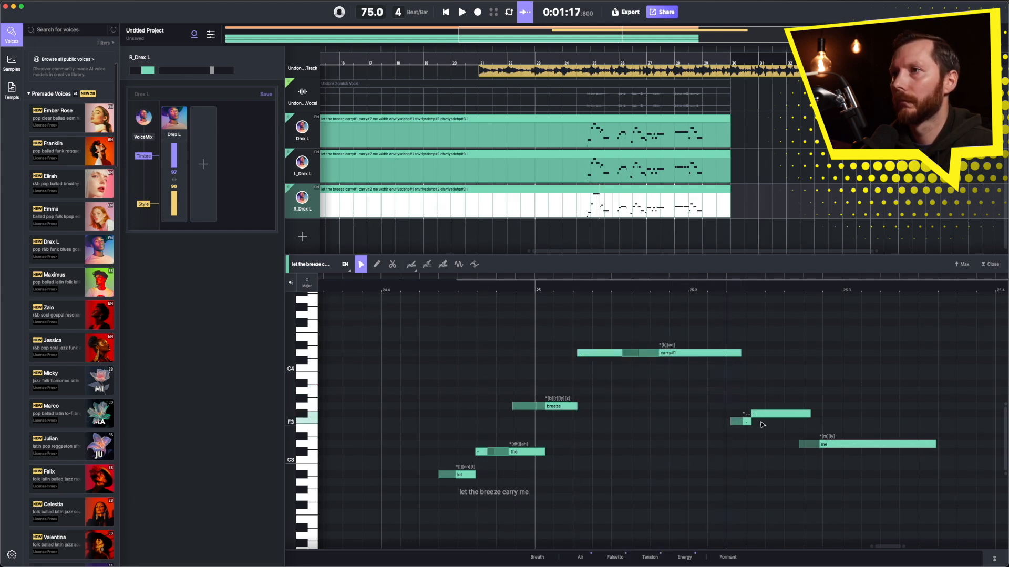
{"action": "key", "text": "Up"}
{"action": "key", "text": "Up"}
{"action": "key", "text": "Up"}
{"action": "key", "text": "Up"}
{"action": "key", "text": "Up"}
{"action": "key", "text": "Up"}
{"action": "key", "text": "Up"}
{"action": "key", "text": "Up"}
- Transpose the "me" note at the end of "let the breeze carry me" up one octave to D4
{"action": "scroll", "coordinate": [761, 424], "scroll_direction": "right", "scroll_amount": 4}
{"action": "left_click_drag", "start_coordinate": [549, 413], "coordinate": [631, 457]}
{"action": "key", "text": "Up"}
{"action": "key", "text": "Up"}
{"action": "key", "text": "Up"}
{"action": "key", "text": "Up"}
{"action": "key", "text": "Up"}
{"action": "key", "text": "Up"}
{"action": "key", "text": "Up"}
{"action": "key", "text": "Up"}
{"action": "key", "text": "Up"}
{"action": "key", "text": "Up"}
{"action": "key", "text": "Up"}
{"action": "key", "text": "Up"}
- Raise the "ehvrlysdehp" notes at bar 26 to C4, with the short trailing note on B3
{"action": "key", "text": "space"}
{"action": "left_click", "coordinate": [586, 435]}
{"action": "key", "text": "Up"}
{"action": "key", "text": "Up"}
{"action": "key", "text": "Up"}
{"action": "key", "text": "Up"}
{"action": "key", "text": "Up"}
{"action": "key", "text": "Up"}
{"action": "key", "text": "Up"}
{"action": "key", "text": "Up"}
{"action": "key", "text": "Up"}
{"action": "key", "text": "Up"}
{"action": "key", "text": "Up"}
{"action": "key", "text": "Up"}
{"action": "key", "text": "Up"}
{"action": "key", "text": "Up"}
{"action": "key", "text": "Up"}
{"action": "left_click", "coordinate": [502, 398]}
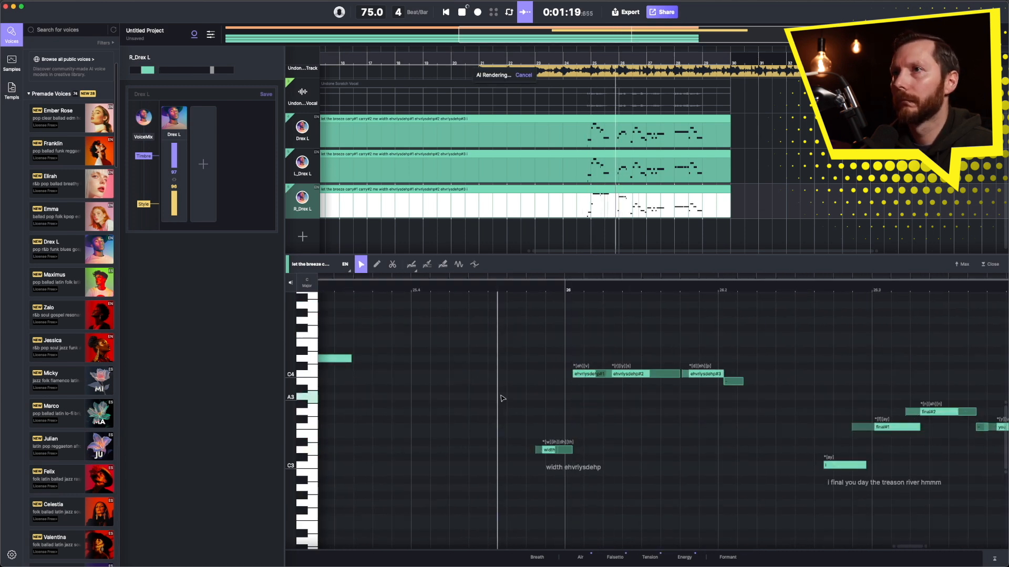
- Transpose the "final you" notes in bar 26 up seven semitones
{"action": "left_click", "coordinate": [626, 428]}
{"action": "key", "text": "Up"}
{"action": "key", "text": "Up"}
{"action": "key", "text": "Up"}
{"action": "key", "text": "Up"}
{"action": "key", "text": "Up"}
{"action": "key", "text": "Up"}
{"action": "key", "text": "Up"}
- Transpose the "day" note before bar 27 up seven semitones
{"action": "left_click", "coordinate": [806, 451]}
{"action": "key", "text": "Up"}
{"action": "key", "text": "Up"}
{"action": "key", "text": "Up"}
{"action": "key", "text": "Up"}
{"action": "key", "text": "Up"}
{"action": "key", "text": "Up"}
{"action": "key", "text": "Up"}
- Delete the "width" and "i" notes, the "treason river hmmm" phrase and the opening "let the breeze" notes from the R_Drex L double
{"action": "key", "text": "space"}
{"action": "scroll", "coordinate": [808, 464], "scroll_direction": "right", "scroll_amount": 4}
{"action": "key", "text": "Delete"}
{"action": "scroll", "coordinate": [508, 421], "scroll_direction": "left", "scroll_amount": 15}
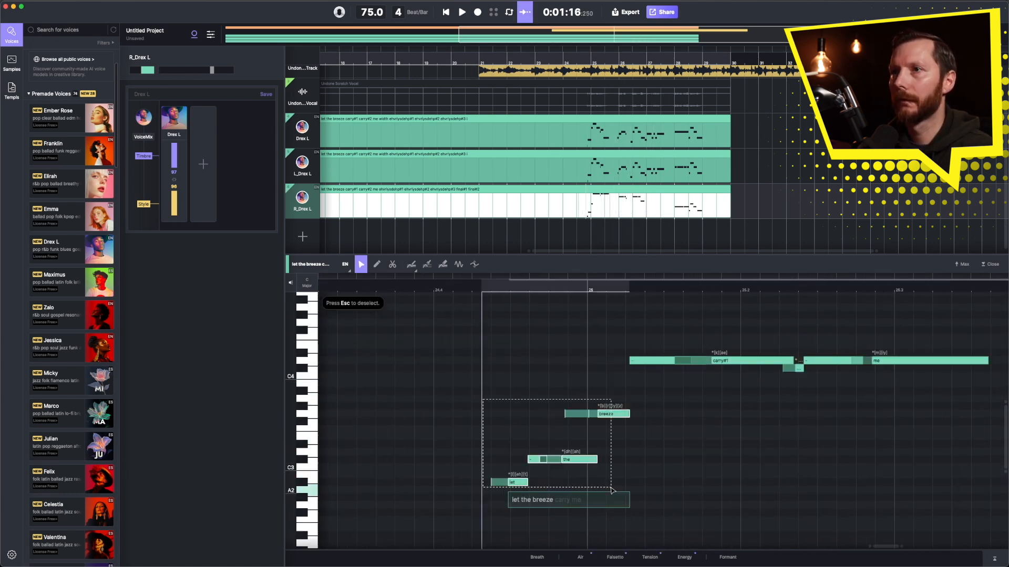
{"action": "left_click_drag", "start_coordinate": [508, 419], "coordinate": [607, 486]}
{"action": "key", "text": "Delete"}
- Play the harmony into bar 28, then raise its "nature is where i" notes to C4
{"action": "key", "text": "space"}
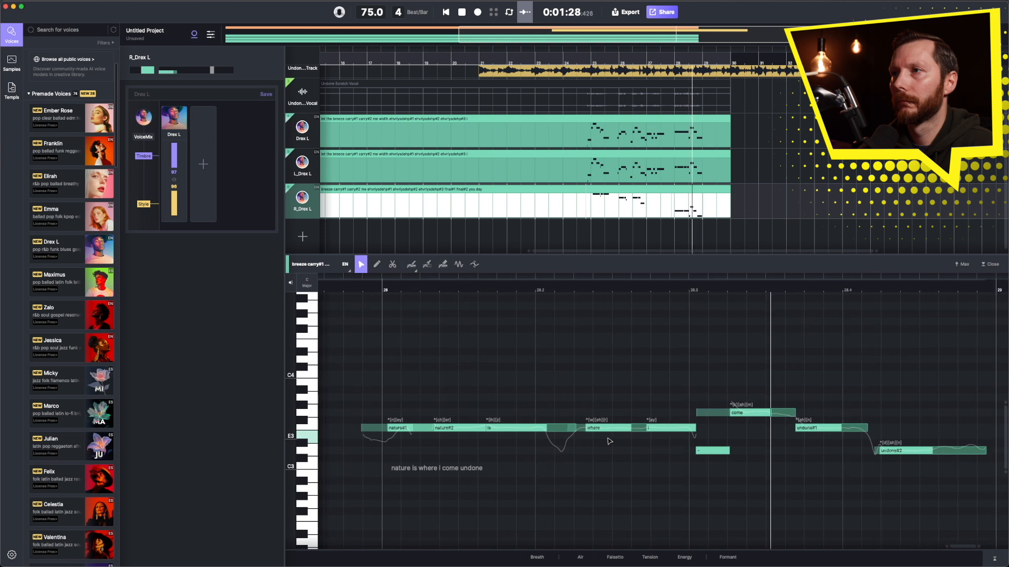
{"action": "key", "text": "space"}
{"action": "key", "text": "Up"}
{"action": "key", "text": "Up"}
{"action": "key", "text": "Up"}
{"action": "key", "text": "Up"}
{"action": "key", "text": "Up"}
{"action": "key", "text": "Up"}
- Raise the "come" note in bar 28 to C4 and the first "undone" note to D4
{"action": "left_click_drag", "start_coordinate": [446, 415], "coordinate": [637, 394]}
{"action": "scroll", "coordinate": [637, 394], "scroll_direction": "right", "scroll_amount": 4}
{"action": "key", "text": "Up"}
{"action": "key", "text": "Up"}
{"action": "key", "text": "Up"}
{"action": "key", "text": "Up"}
{"action": "key", "text": "Up"}
{"action": "key", "text": "Up"}
{"action": "key", "text": "Up"}
{"action": "key", "text": "Up"}
{"action": "key", "text": "Up"}
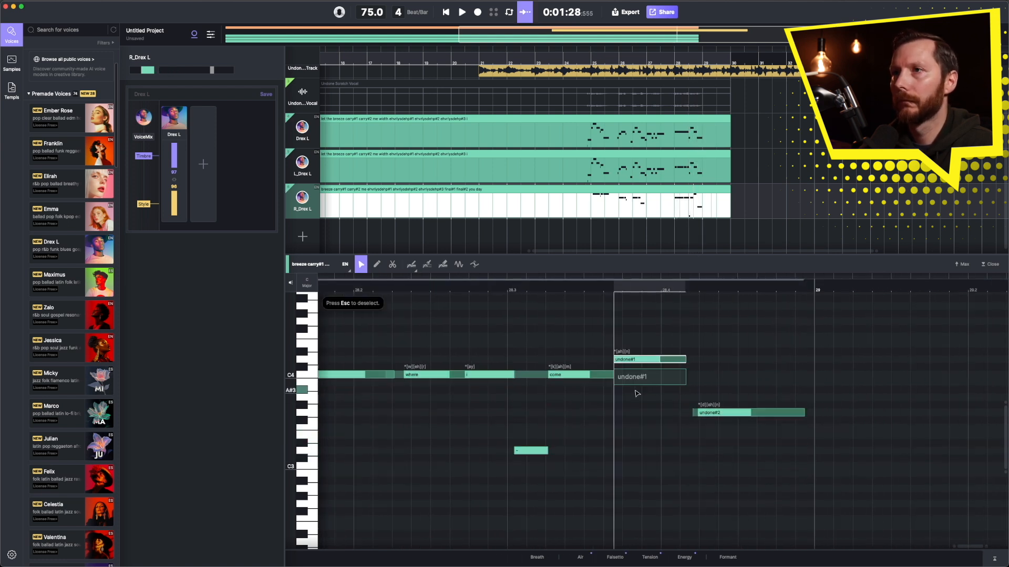
- Transpose the short low note between "i" and "come" up ten semitones to C4
{"action": "left_click_drag", "start_coordinate": [541, 462], "coordinate": [457, 443]}
{"action": "key", "text": "Up"}
{"action": "key", "text": "Up"}
{"action": "key", "text": "Up"}
{"action": "key", "text": "Up"}
{"action": "key", "text": "Up"}
{"action": "key", "text": "Up"}
{"action": "key", "text": "Up"}
{"action": "key", "text": "Up"}
{"action": "key", "text": "Up"}
{"action": "key", "text": "Up"}
{"action": "key", "text": "space"}
- Move the "come" note to D4, the first "undone" note to C4 and the second "undone" note to A3
{"action": "scroll", "coordinate": [638, 371], "scroll_direction": "right", "scroll_amount": 3}
{"action": "left_click_drag", "start_coordinate": [647, 377], "coordinate": [647, 362]}
{"action": "left_click_drag", "start_coordinate": [717, 362], "coordinate": [717, 378]}
{"action": "left_click_drag", "start_coordinate": [795, 377], "coordinate": [794, 400]}
{"action": "scroll", "coordinate": [578, 378], "scroll_direction": "left", "scroll_amount": 3}
- Play the harmonized "nature is where i come undone" phrase from just before bar 28 past bar 29
{"action": "left_click", "coordinate": [360, 336]}
{"action": "key", "text": "space"}
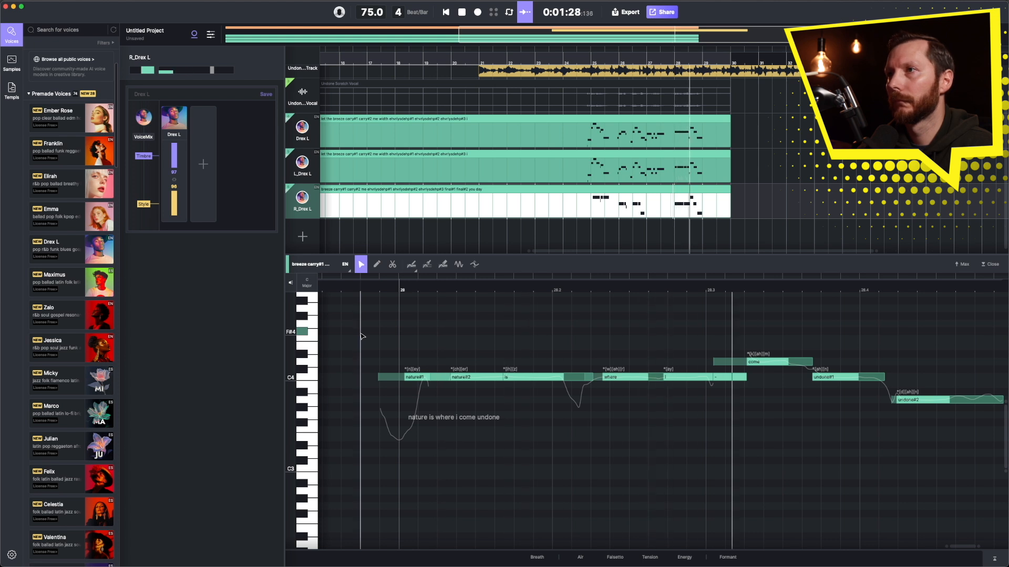
{"action": "key", "text": "space"}
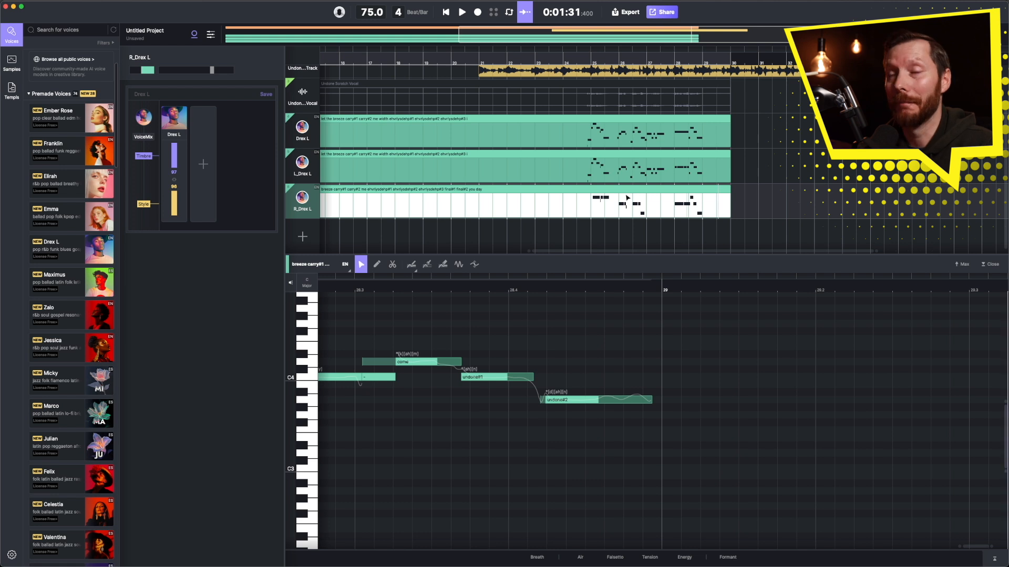
- Set the arrangement's loop range to begin at bar 24 and select the lead Drex L track
{"action": "scroll", "coordinate": [562, 171], "scroll_direction": "left", "scroll_amount": 10}
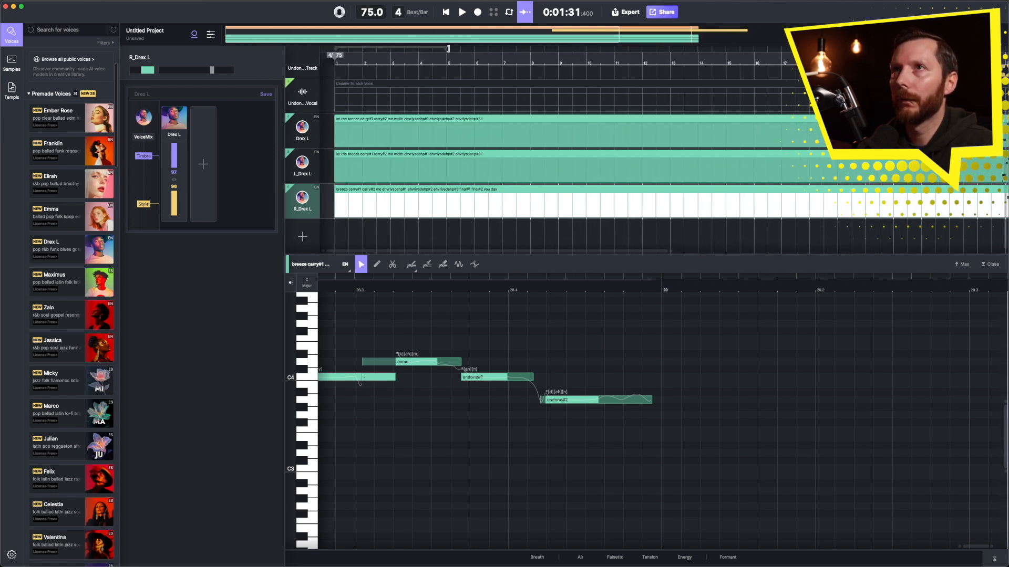
{"action": "scroll", "coordinate": [732, 74], "scroll_direction": "right", "scroll_amount": 10}
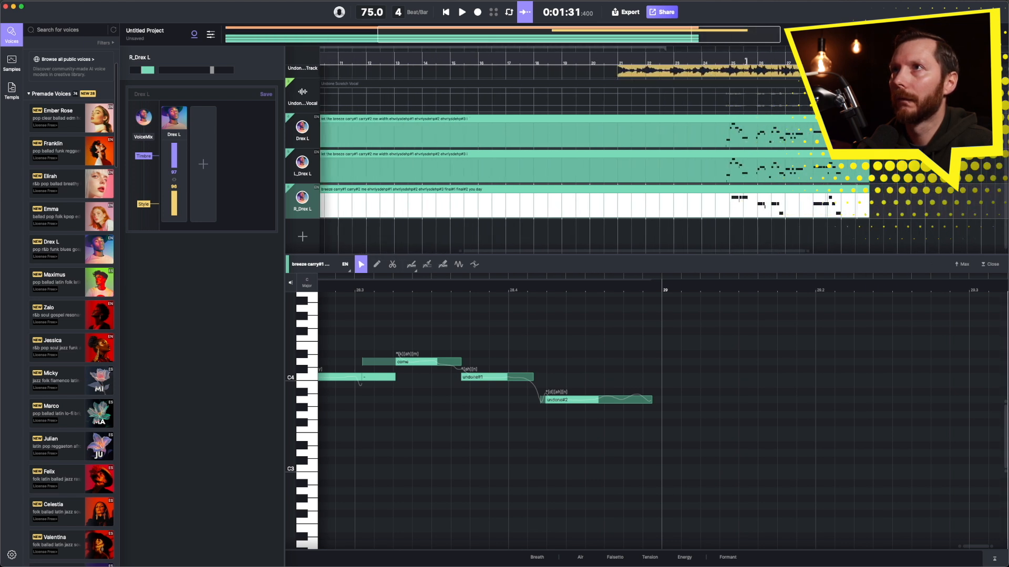
{"action": "scroll", "coordinate": [599, 72], "scroll_direction": "left", "scroll_amount": 10}
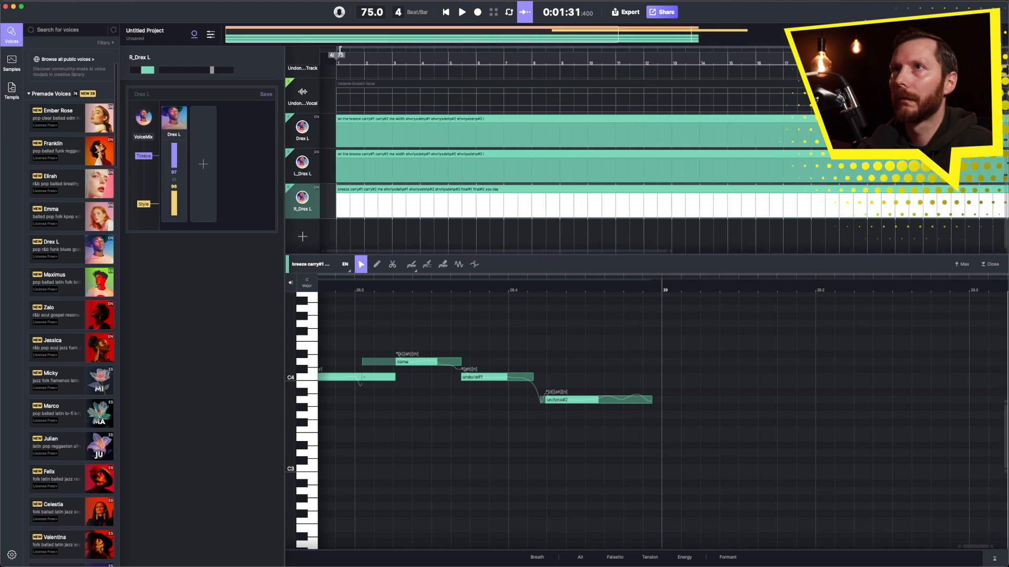
{"action": "scroll", "coordinate": [775, 73], "scroll_direction": "right", "scroll_amount": 8}
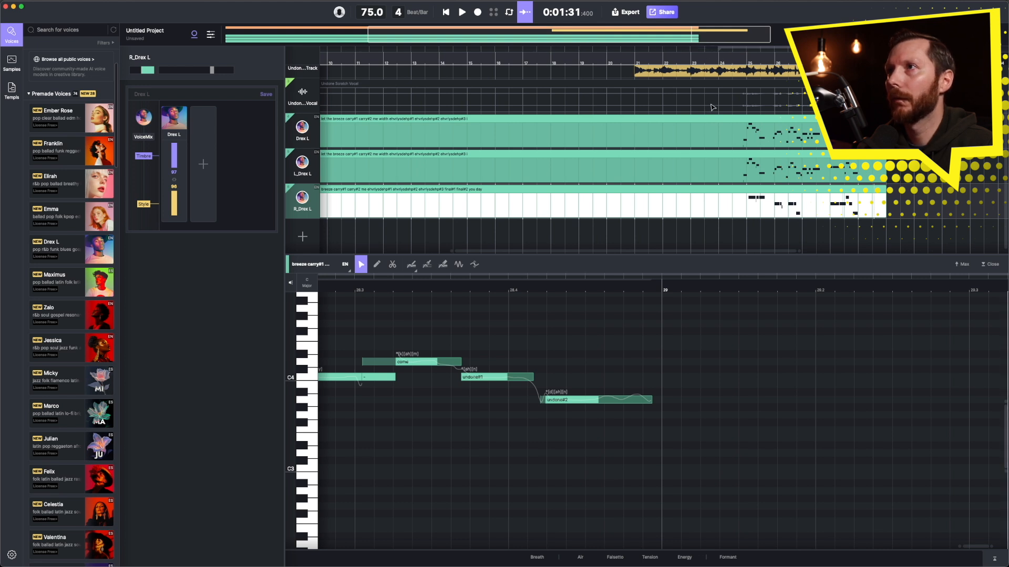
{"action": "scroll", "coordinate": [711, 107], "scroll_direction": "right", "scroll_amount": 2}
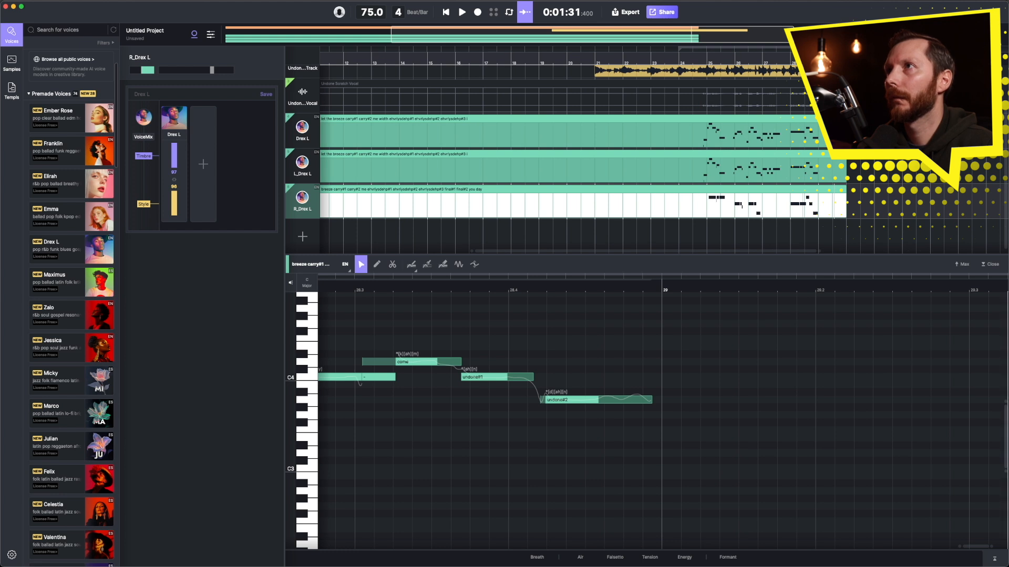
{"action": "left_click", "coordinate": [303, 146]}
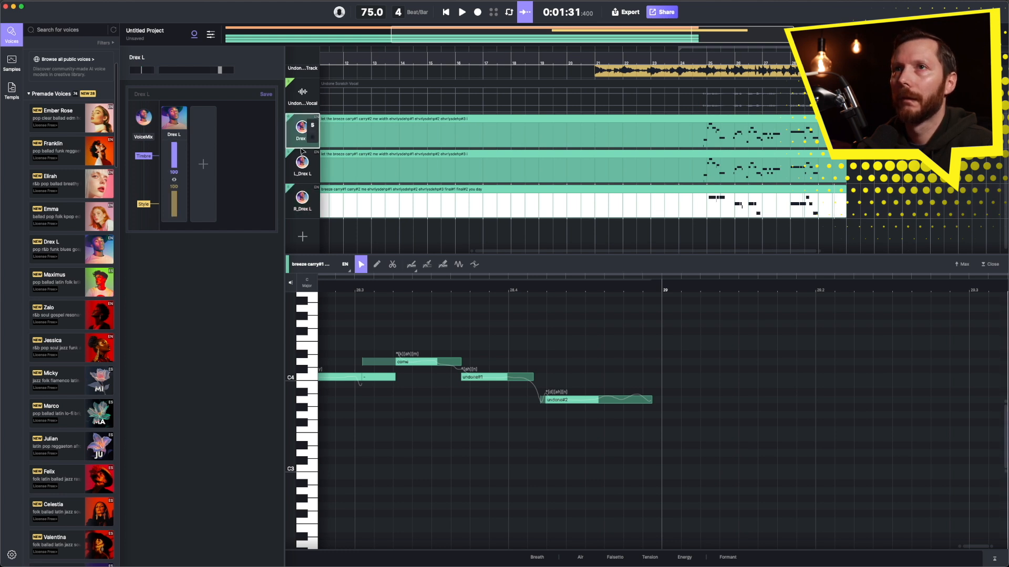
- Select the lead Drex L track together with the R_Drex L harmony track
{"action": "left_click", "coordinate": [301, 161]}
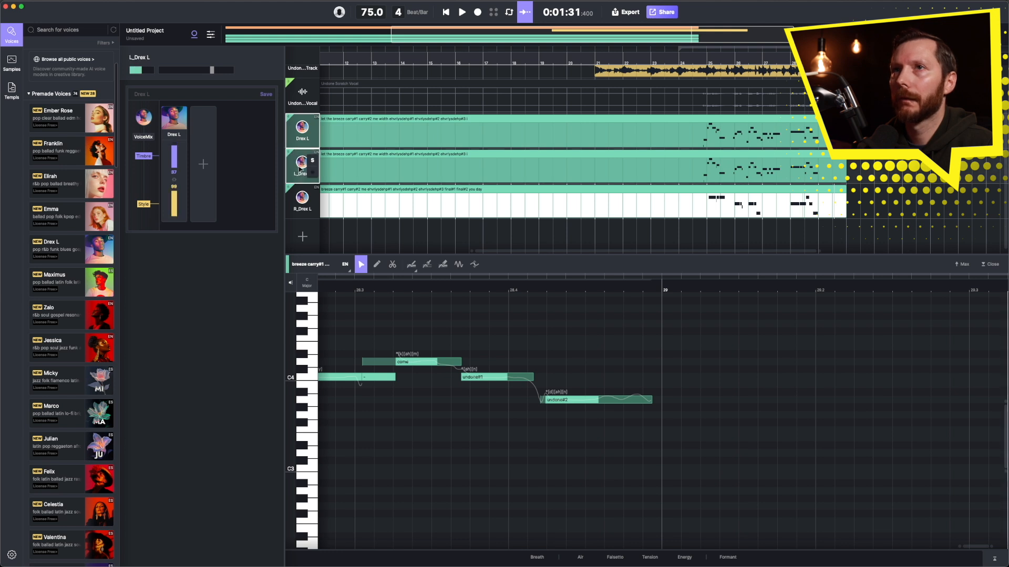
{"action": "left_click", "coordinate": [301, 197]}
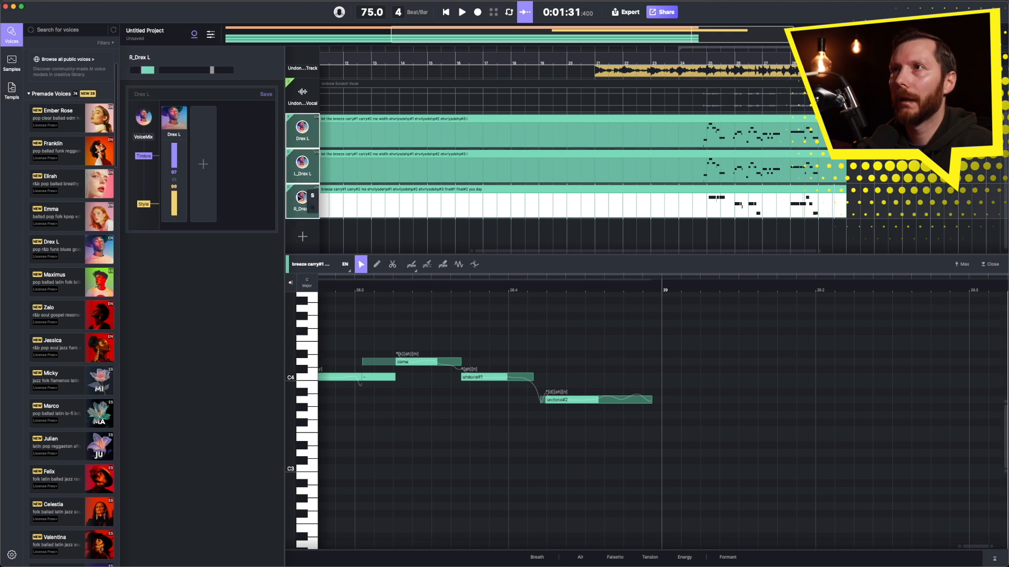
{"action": "left_click", "coordinate": [293, 167]}
{"action": "left_click", "coordinate": [302, 130]}
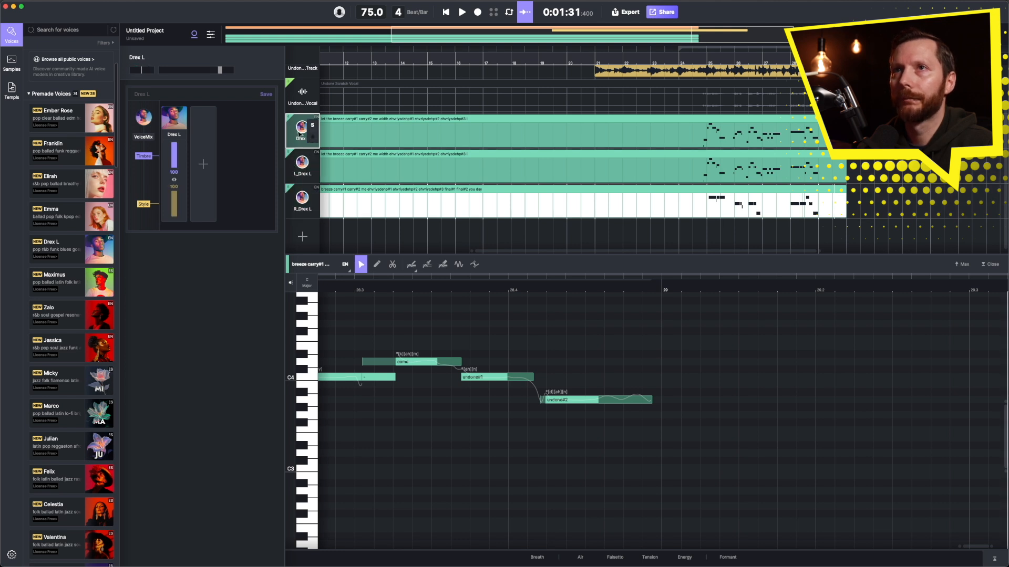
{"action": "left_click", "coordinate": [294, 207]}
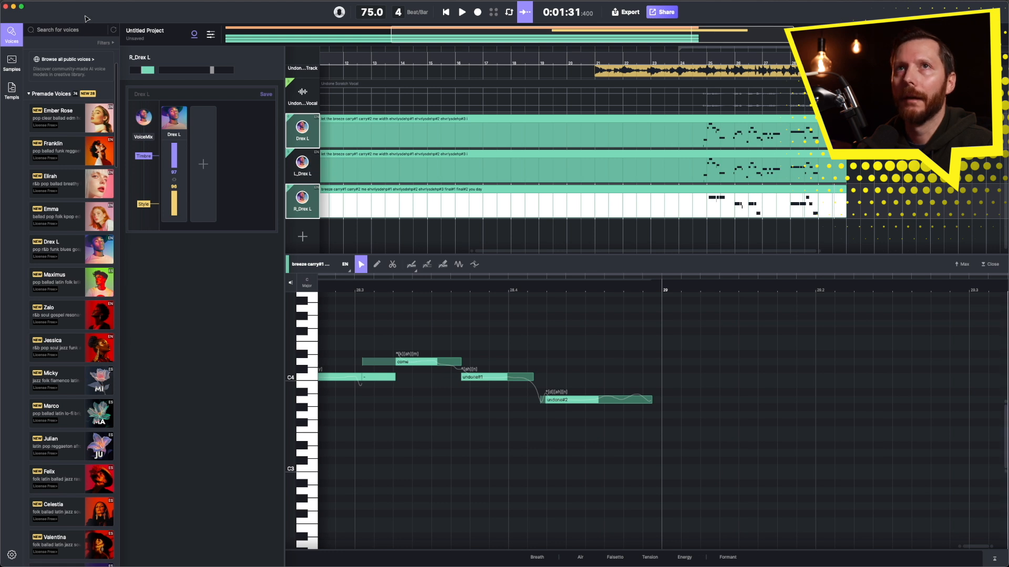
- Export the selected tracks' loop range as mono 48000 Hz, 16-bit WAV files named "Undone Vocal" in the Bounces folder
{"action": "left_click", "coordinate": [62, 0]}
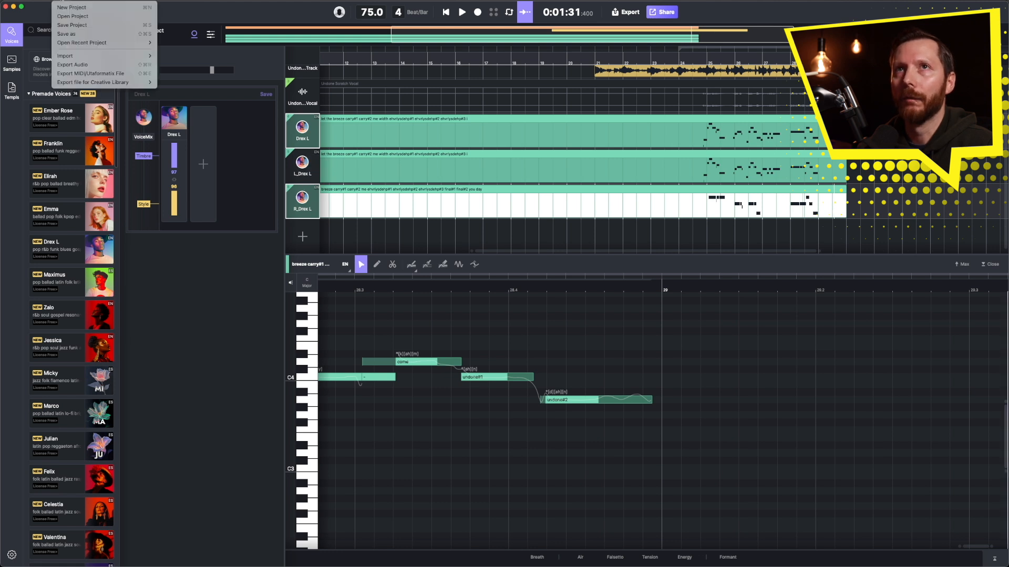
{"action": "left_click", "coordinate": [73, 65]}
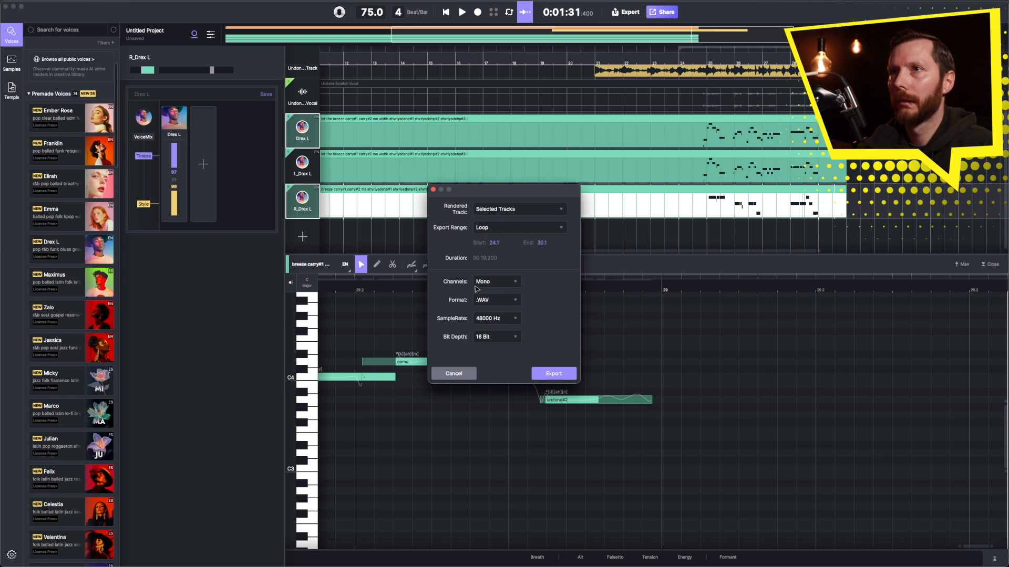
{"action": "left_click", "coordinate": [553, 374]}
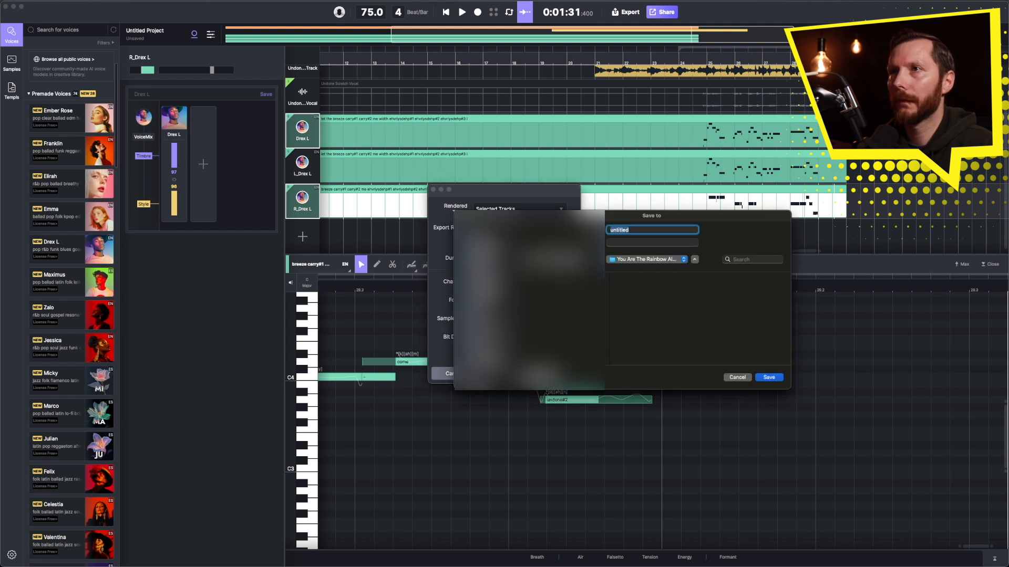
{"action": "type", "text": "UnD"}
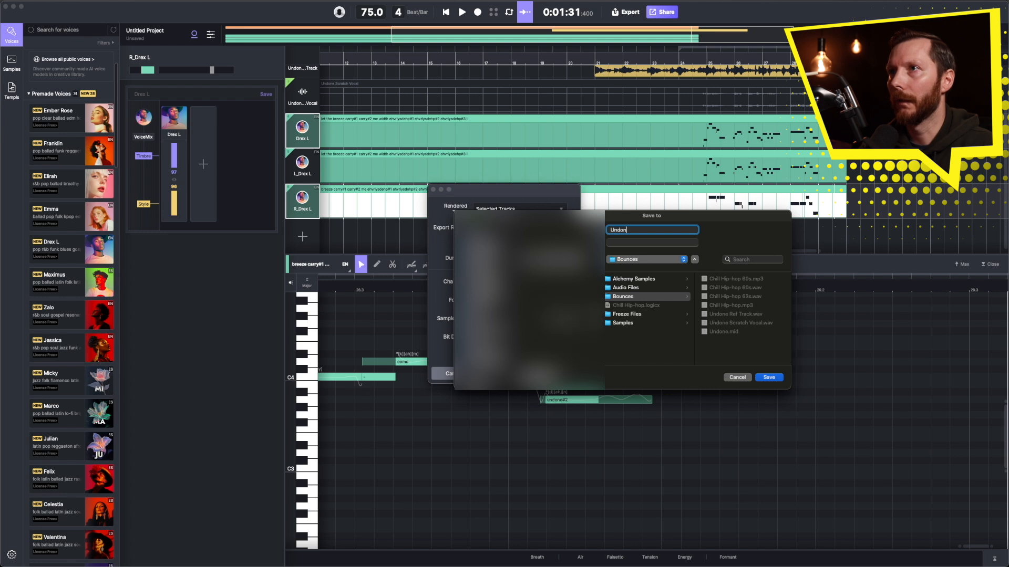
{"action": "key", "text": "BackSpace"}
{"action": "key", "text": "BackSpace"}
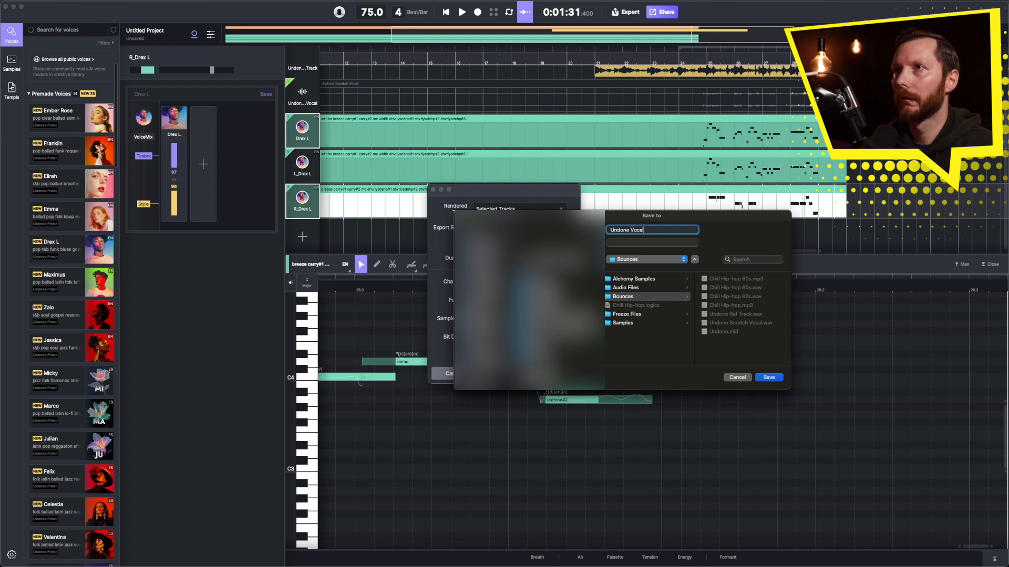
{"action": "key", "text": "Return"}
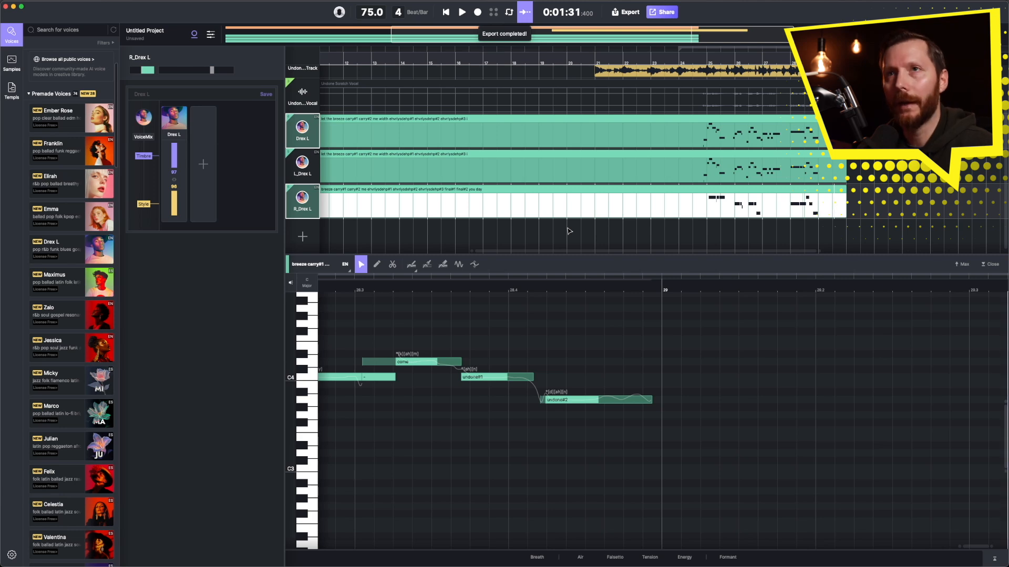
- Switch to Logic Pro and place the two exported Undone Vocal WAV files at bar 24 on new tracks
{"action": "key", "text": "super+Tab"}
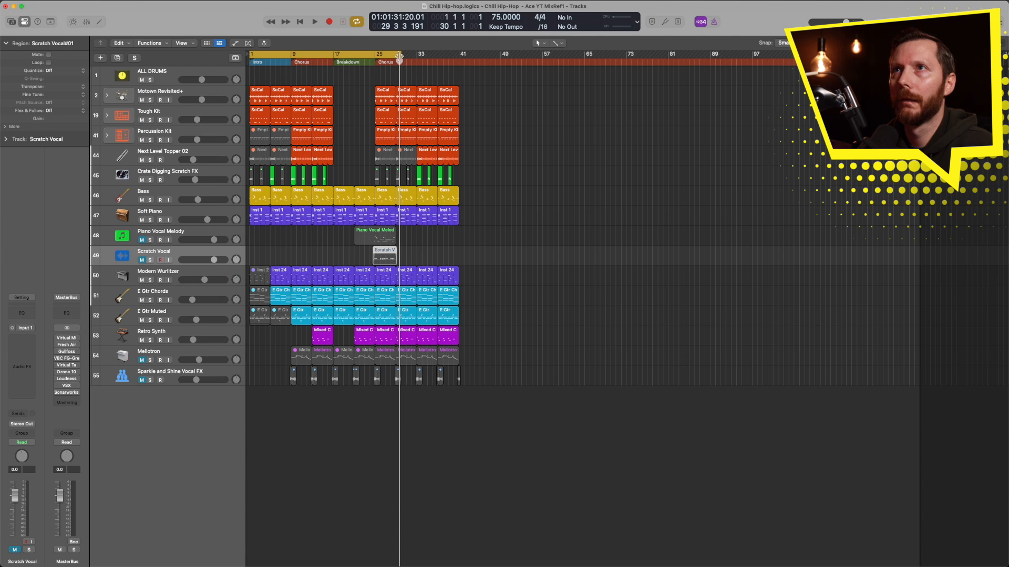
{"action": "left_click_drag", "start_coordinate": [921, 54], "coordinate": [464, 68]}
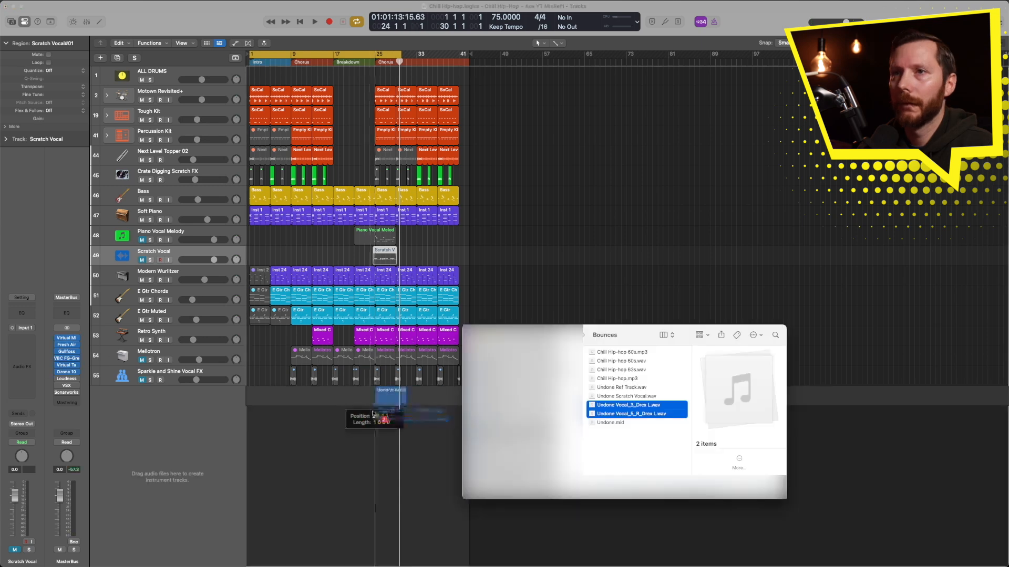
{"action": "mouse_move", "coordinate": [367, 418]}
{"action": "left_mouse_down"}
{"action": "mouse_move", "coordinate": [387, 414]}
{"action": "mouse_move", "coordinate": [376, 415]}
{"action": "left_mouse_up"}
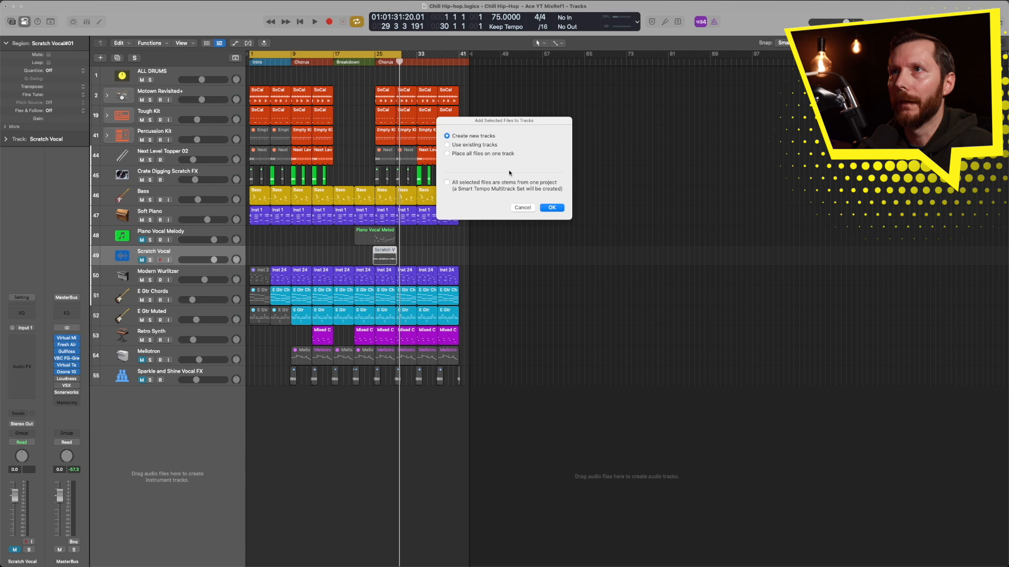
{"action": "left_click", "coordinate": [551, 208]}
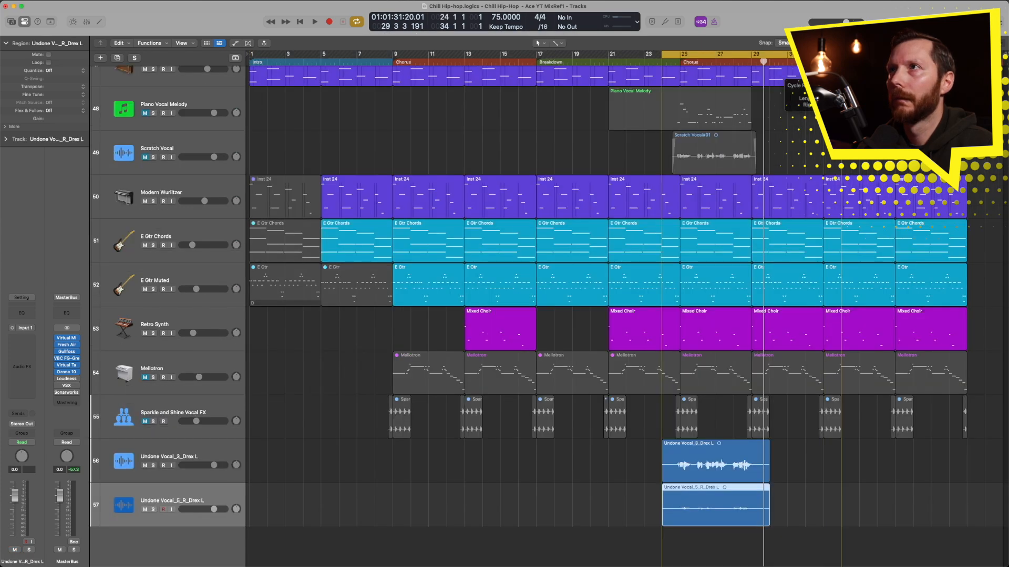
- Play the mix from bar 24 with the imported vocals and lower the lead vocal track to -2.0 dB
{"action": "key", "text": "shift+space"}
{"action": "key", "text": "super+Up"}
{"action": "key", "text": "super+Up"}
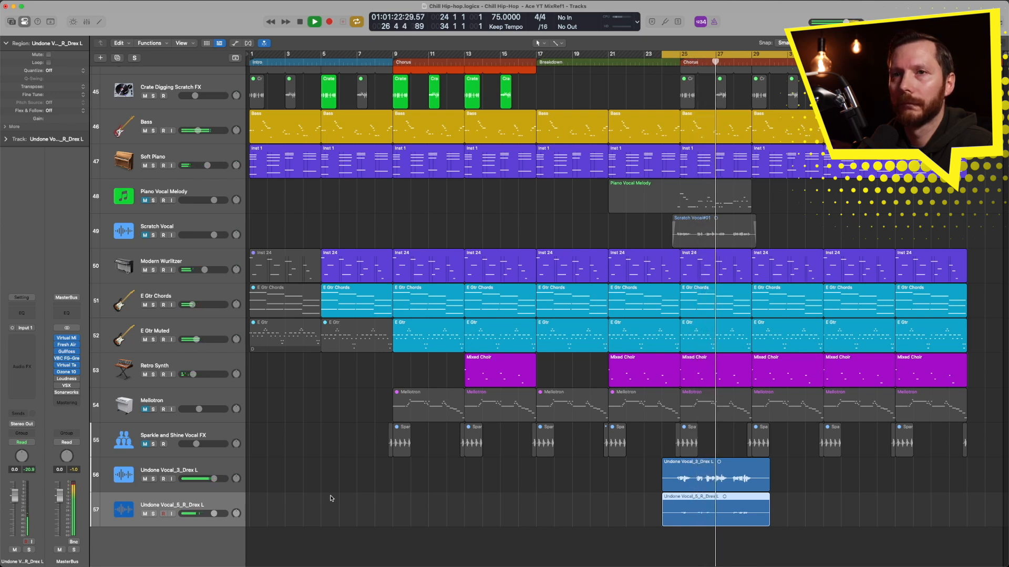
{"action": "key", "text": "Up"}
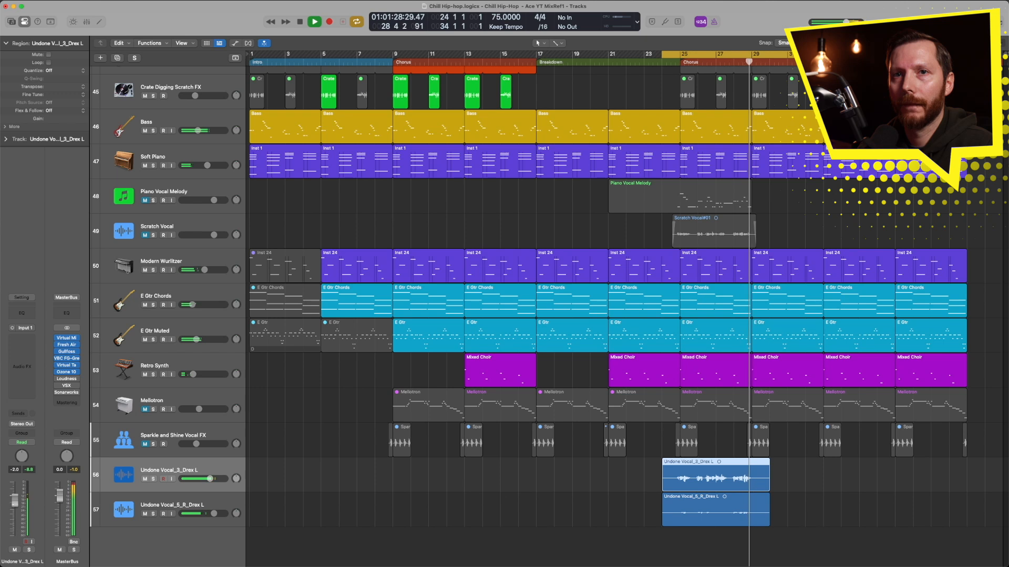
{"action": "key", "text": "space"}
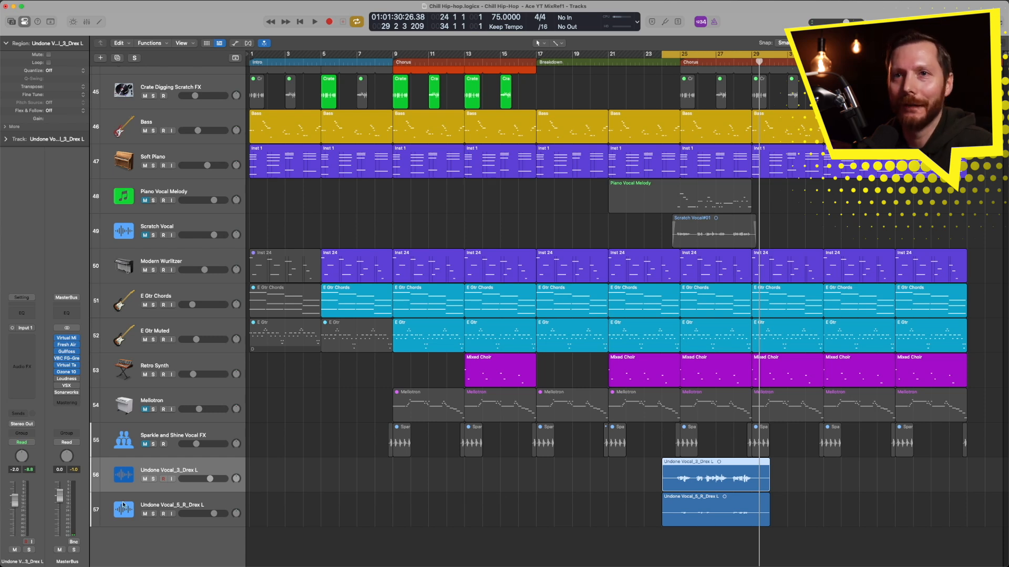
- Load the TUGSTAR_IF ME EVA_DIGITAL NOW project's Take 4 MixRef1 alternative as the source for importing track data
{"action": "left_click", "coordinate": [53, 2]}
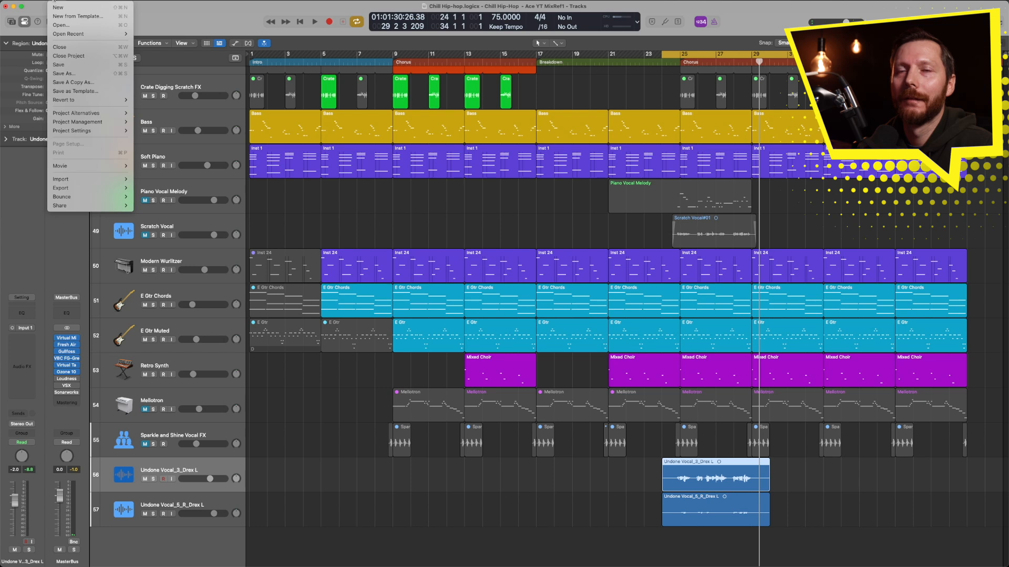
{"action": "mouse_move", "coordinate": [71, 180]}
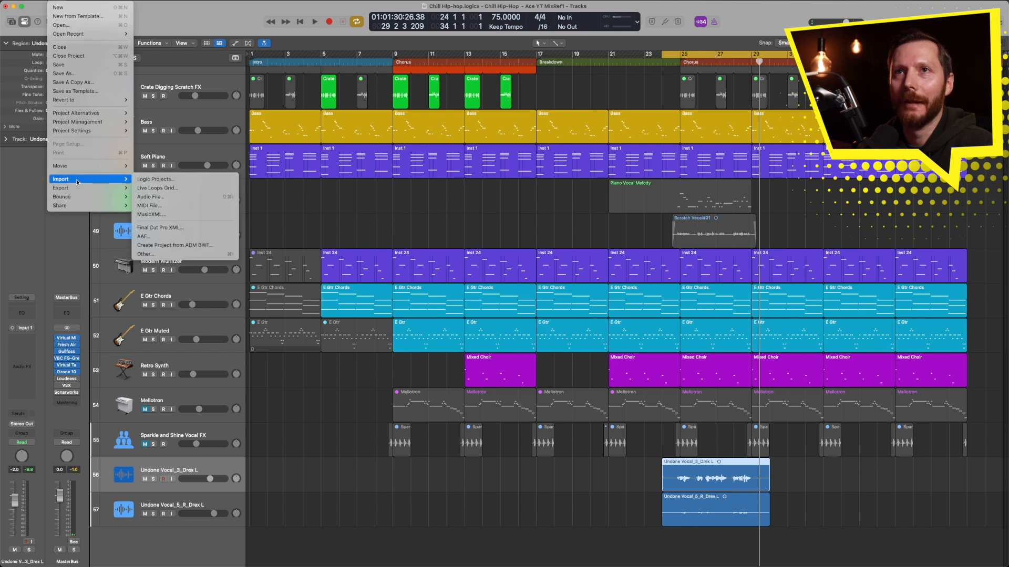
{"action": "left_click", "coordinate": [180, 183]}
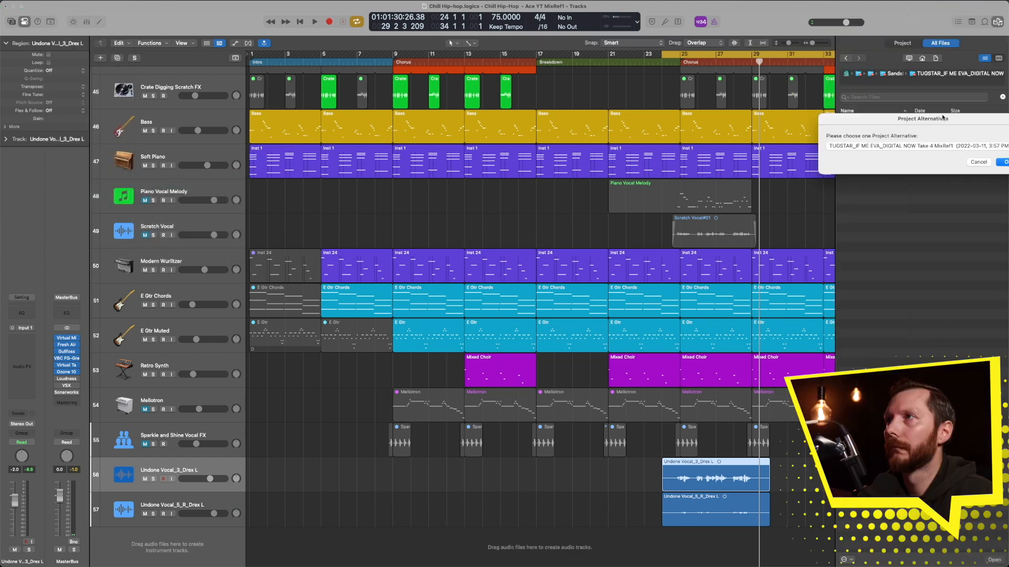
{"action": "left_click_drag", "start_coordinate": [943, 117], "coordinate": [738, 155]}
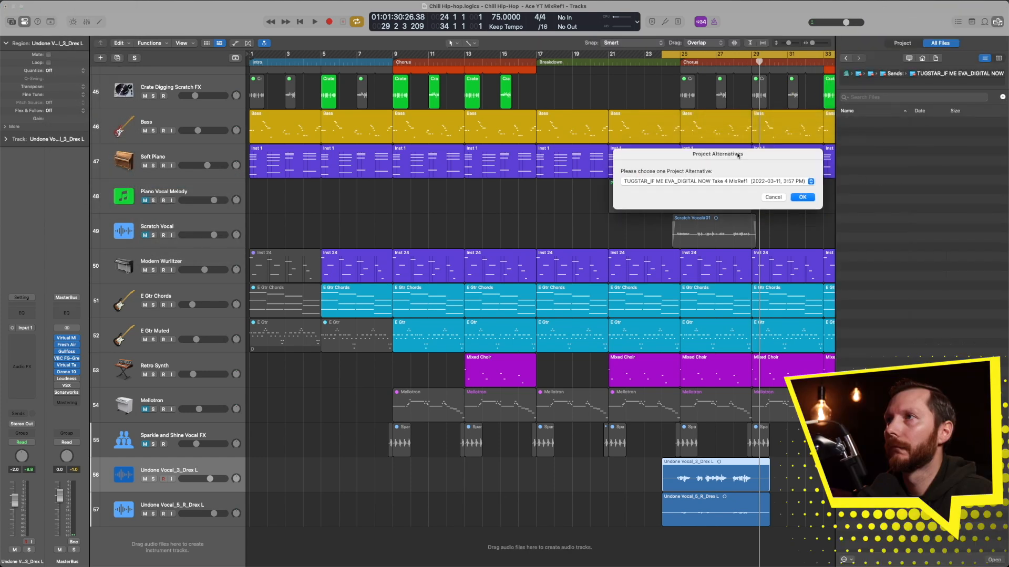
{"action": "left_click", "coordinate": [802, 197]}
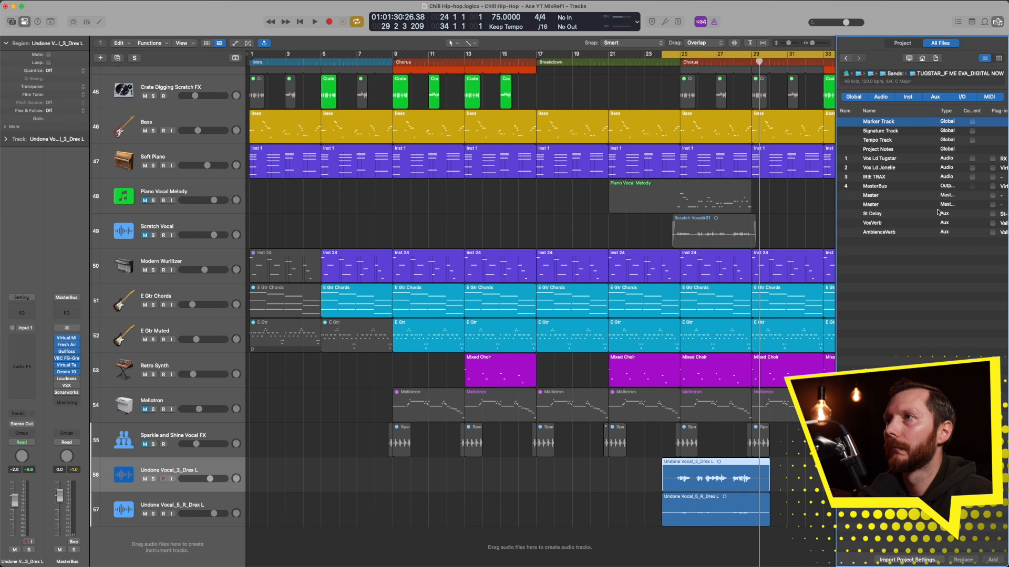
- Replace the lead vocal track's settings with the plug-ins and sends of Vox Ld Tugstar, adding all of its auxes
{"action": "left_click", "coordinate": [993, 158]}
{"action": "scroll", "coordinate": [957, 172], "scroll_direction": "right", "scroll_amount": 5}
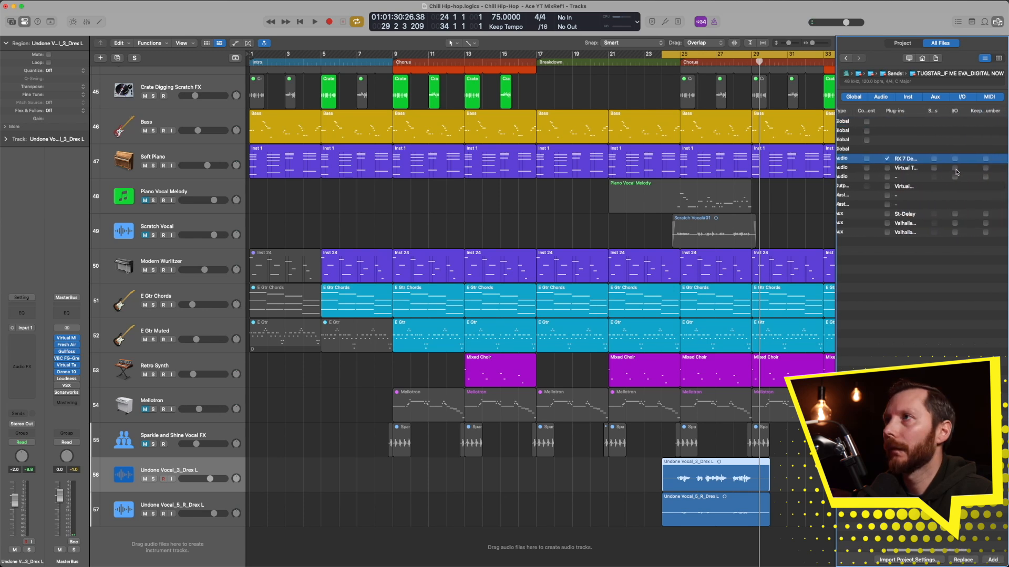
{"action": "scroll", "coordinate": [910, 169], "scroll_direction": "left", "scroll_amount": 5}
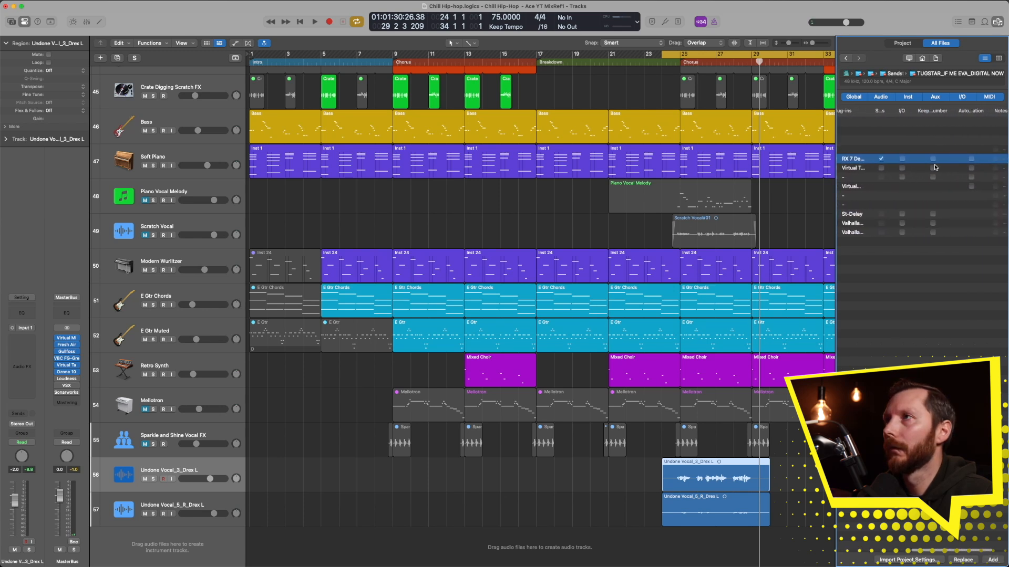
{"action": "scroll", "coordinate": [935, 167], "scroll_direction": "left", "scroll_amount": 5}
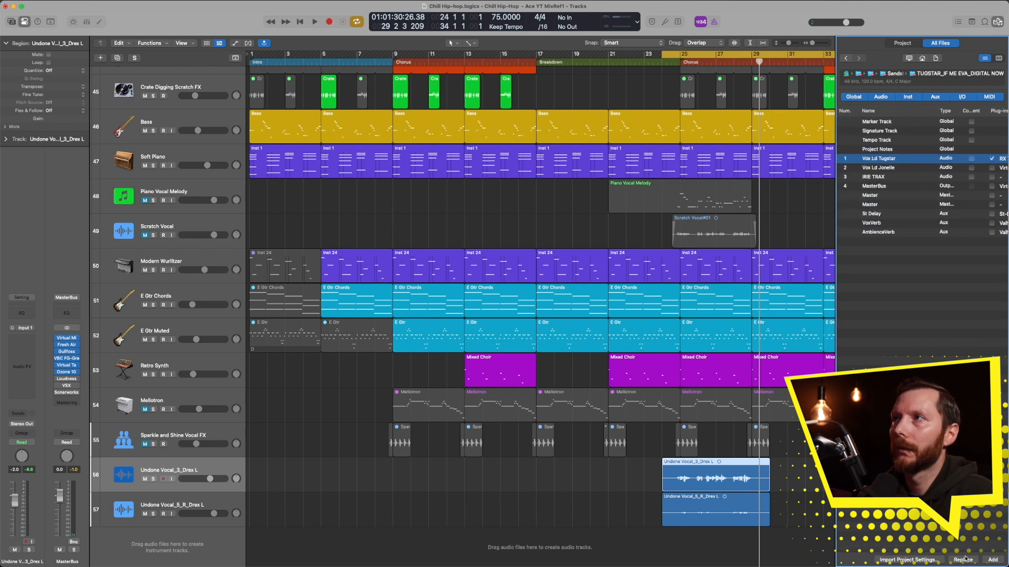
{"action": "scroll", "coordinate": [955, 550], "scroll_direction": "right", "scroll_amount": 2}
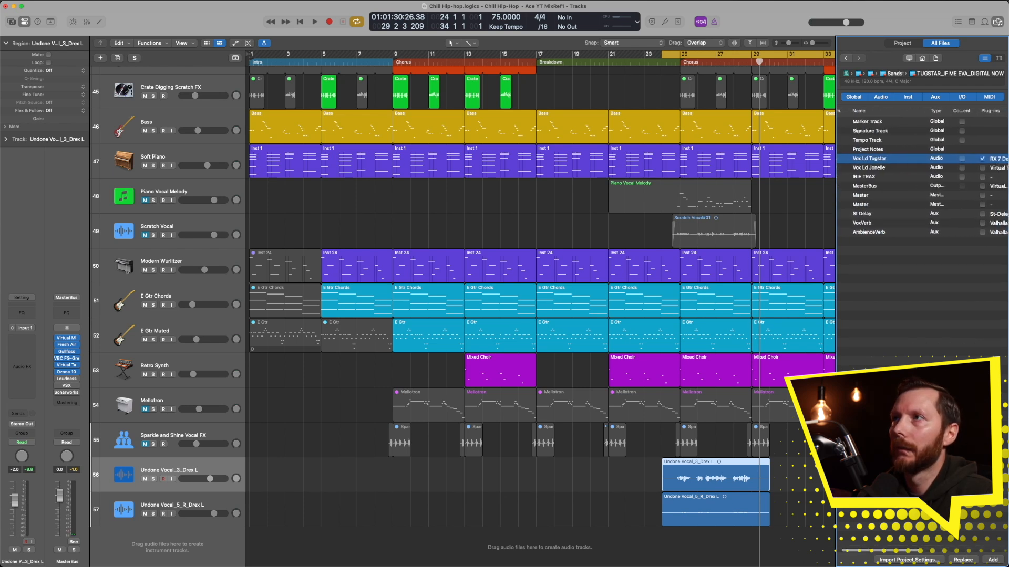
{"action": "left_click", "coordinate": [961, 560]}
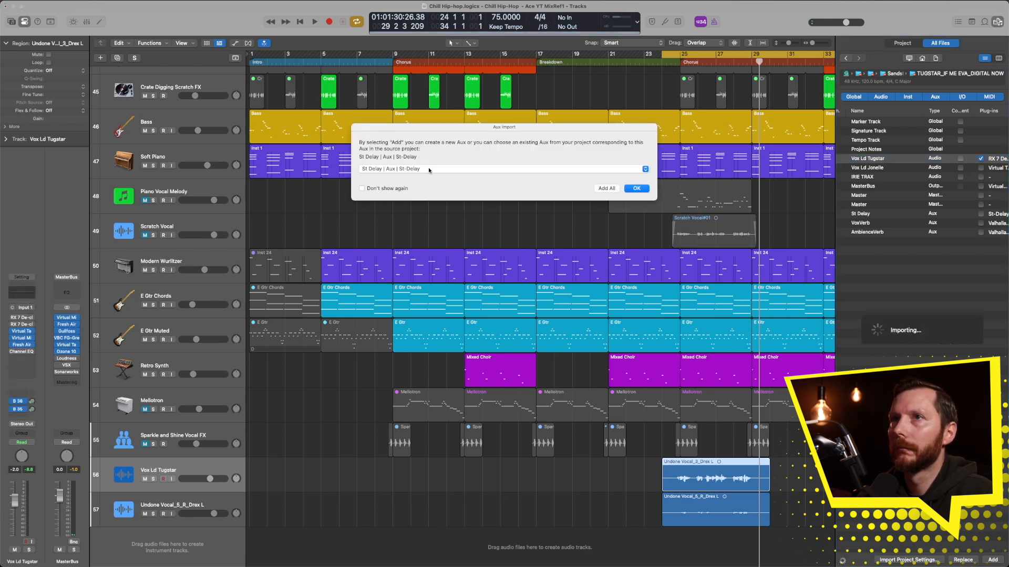
{"action": "left_click", "coordinate": [606, 189]}
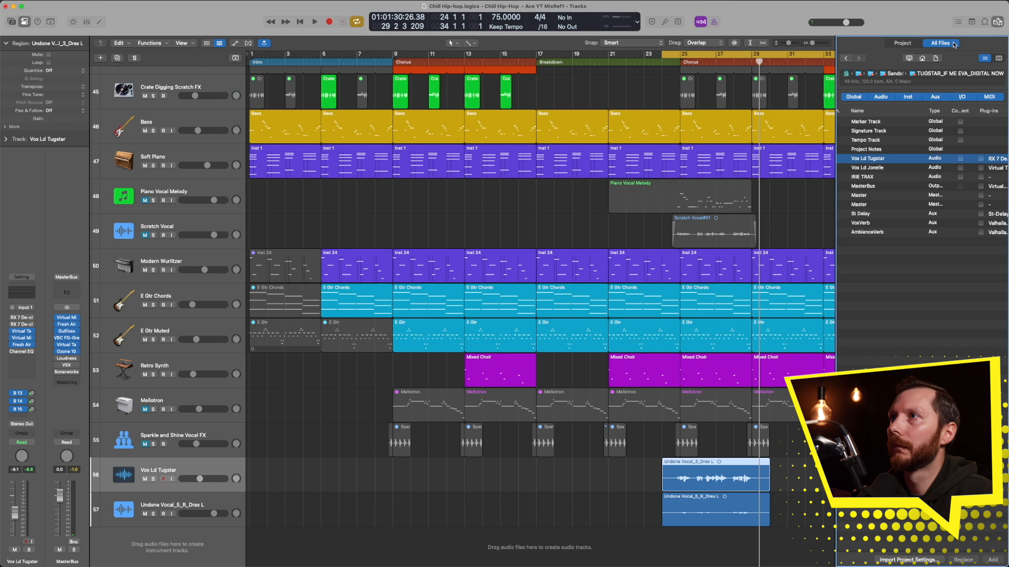
- Import the Vox Ld Tugstar plug-ins onto the R_Drex L harmony track as well
{"action": "left_click", "coordinate": [178, 513]}
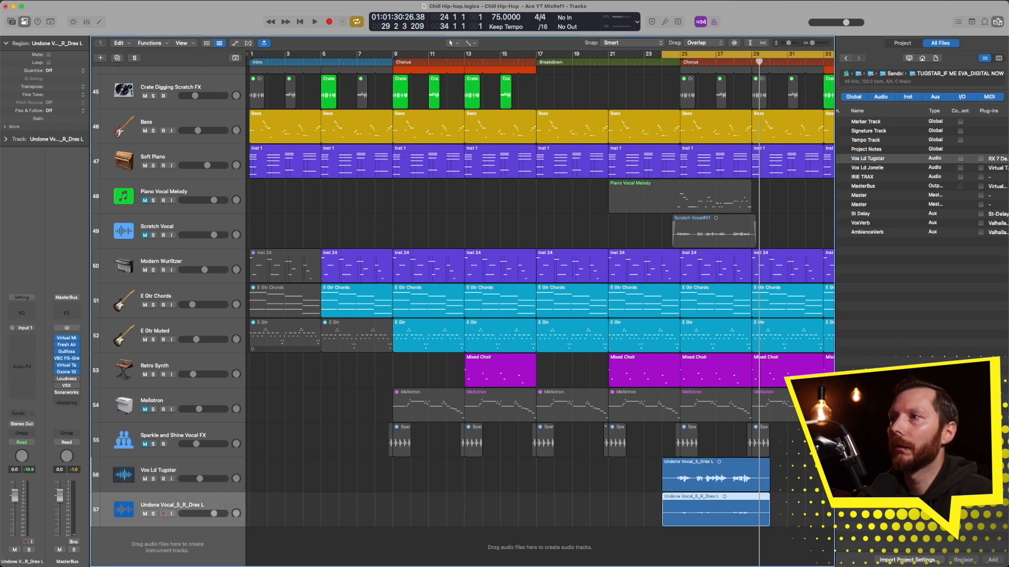
{"action": "scroll", "coordinate": [964, 267], "scroll_direction": "right", "scroll_amount": 3}
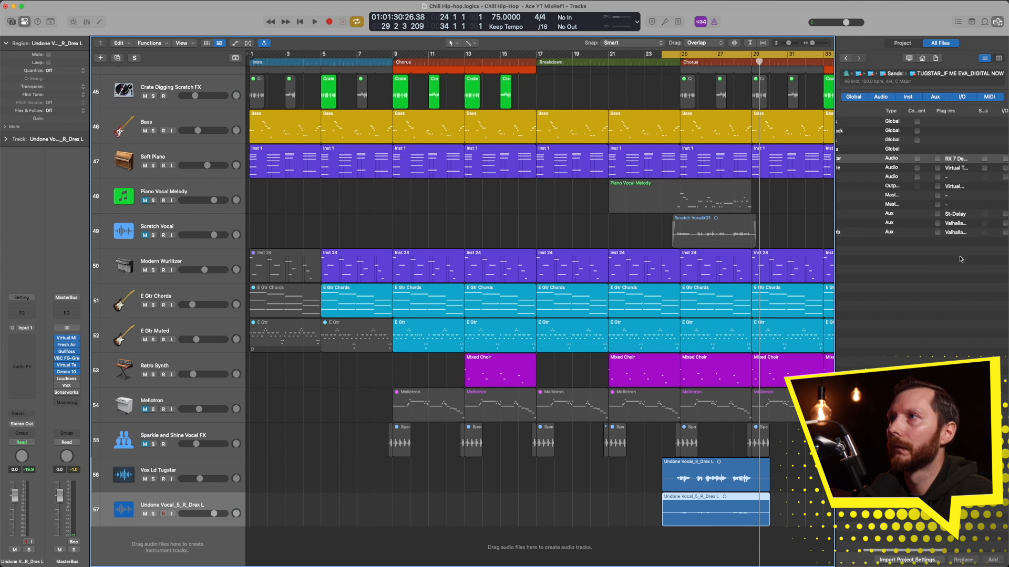
{"action": "left_click", "coordinate": [969, 160]}
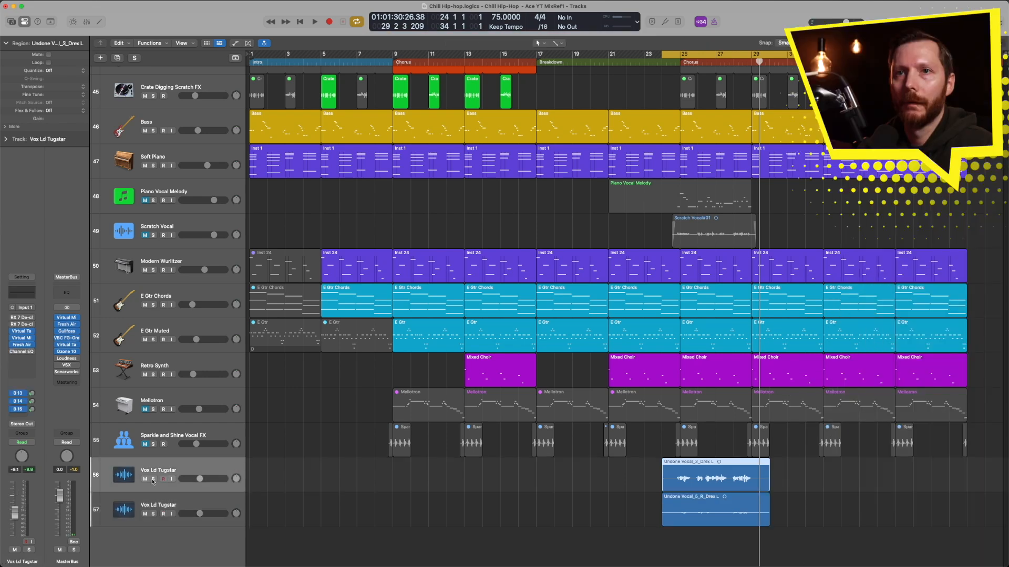
- Play the lead vocal soloed and fine-tune the threshold of the FG-401 compressor in its Virtual Mix Rack
{"action": "left_click", "coordinate": [153, 479]}
{"action": "key", "text": "space"}
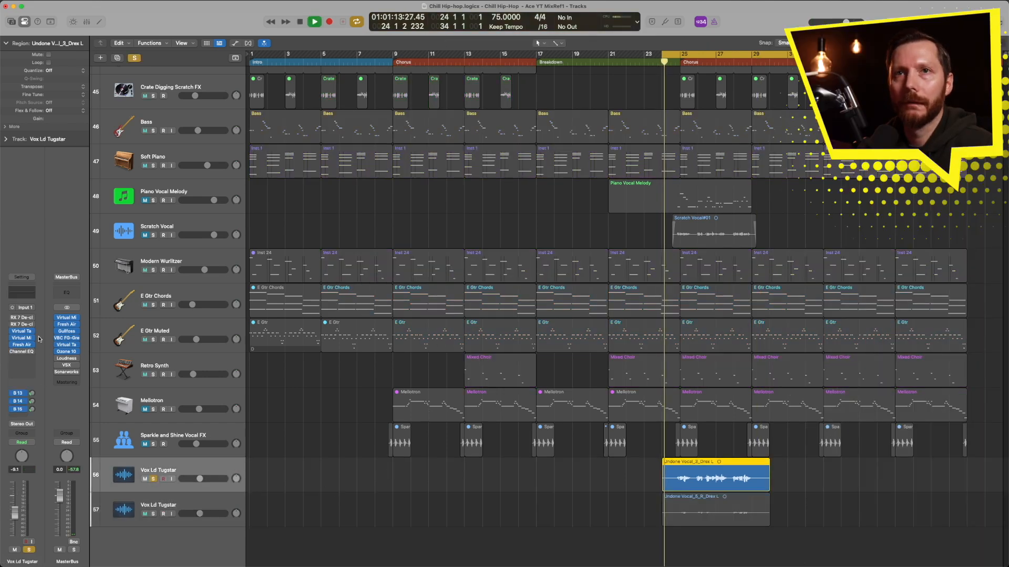
{"action": "mouse_move", "coordinate": [21, 338]}
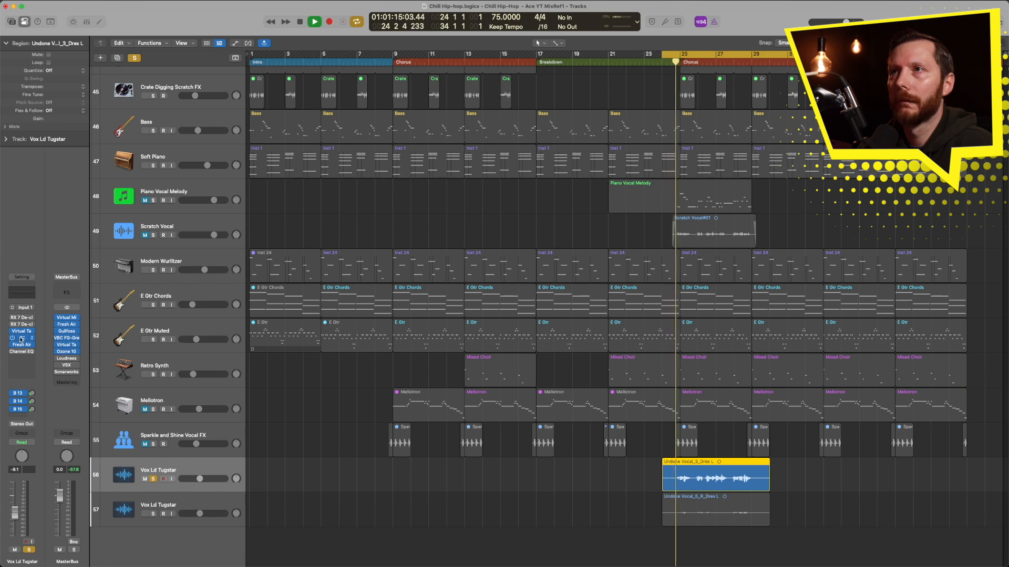
{"action": "left_click", "coordinate": [21, 339]}
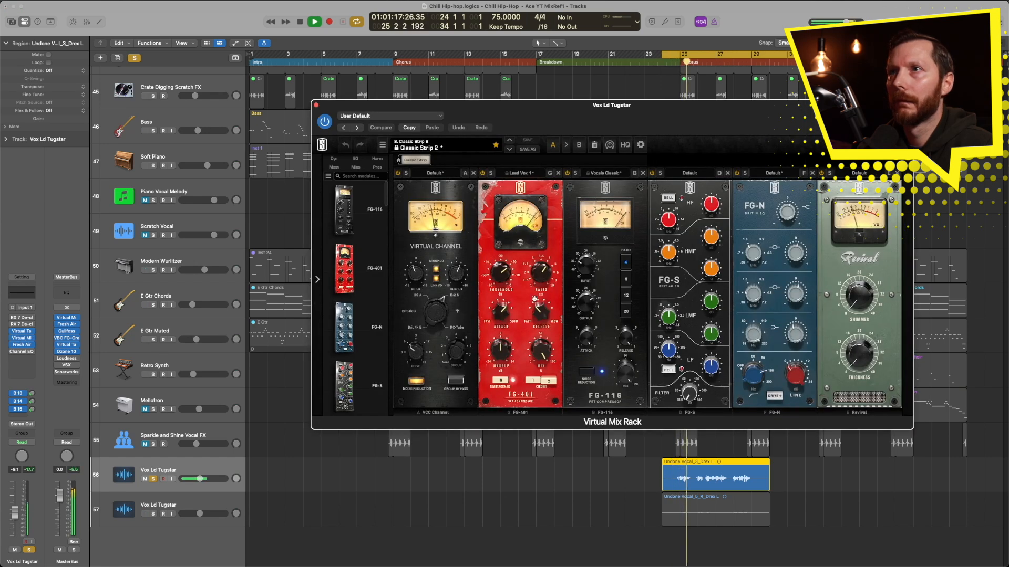
{"action": "left_click_drag", "start_coordinate": [502, 274], "coordinate": [502, 275]}
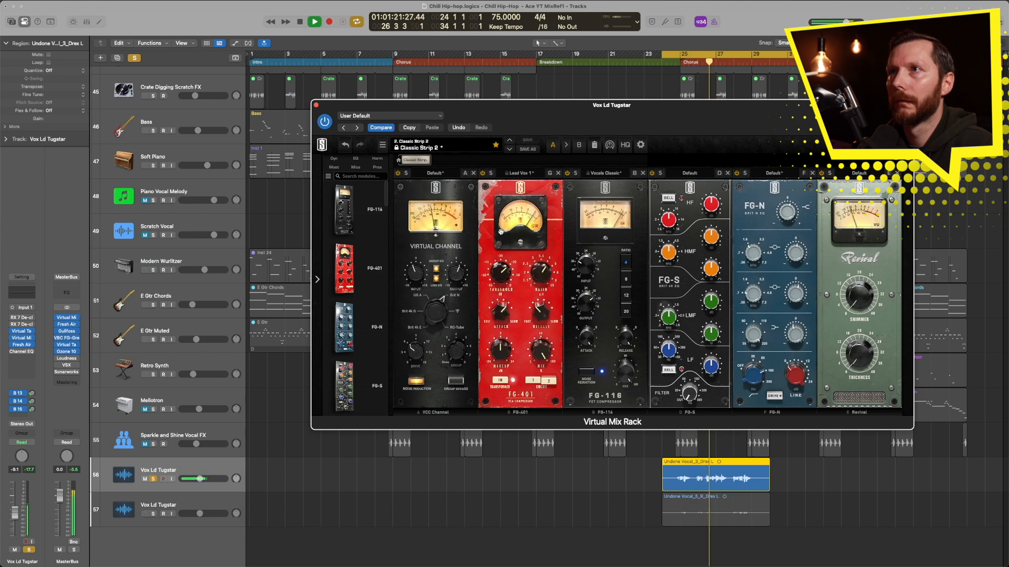
{"action": "key", "text": "super+w"}
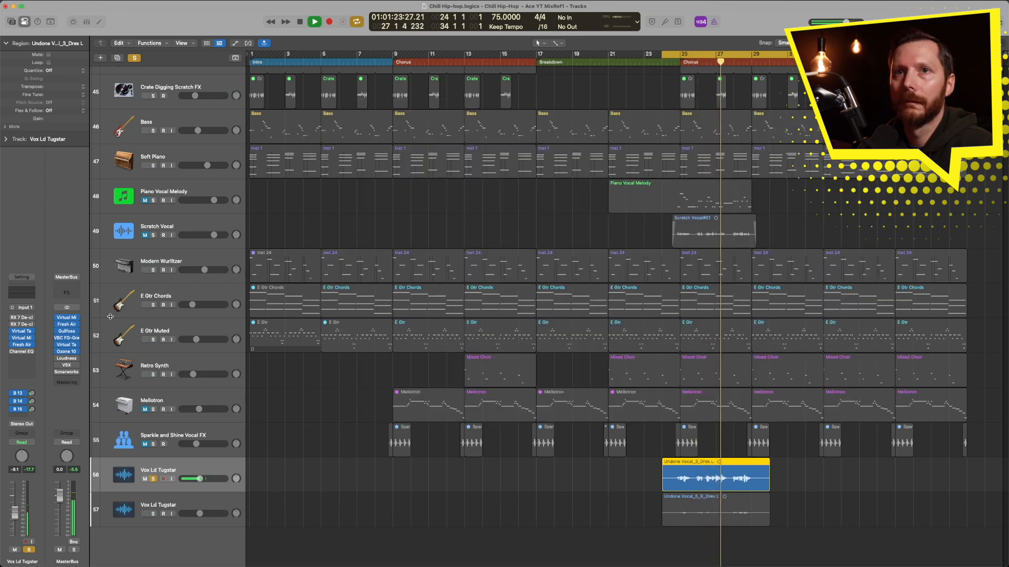
- Check the lead vocal's Bus 13 delay send and raise its Bus 14 VoxVerb send to about -15.6 dB
{"action": "left_click", "coordinate": [31, 396]}
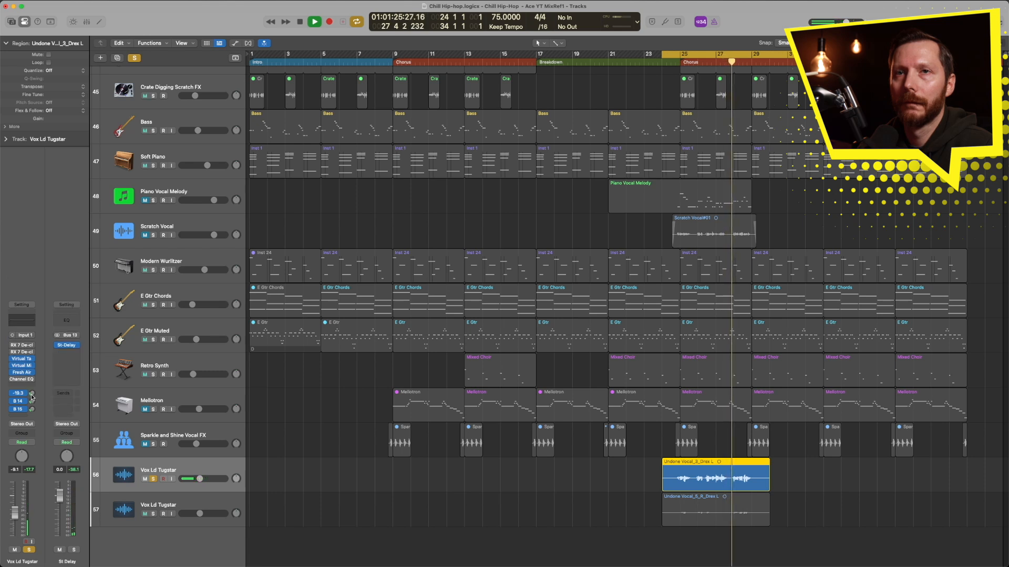
{"action": "left_click", "coordinate": [31, 403]}
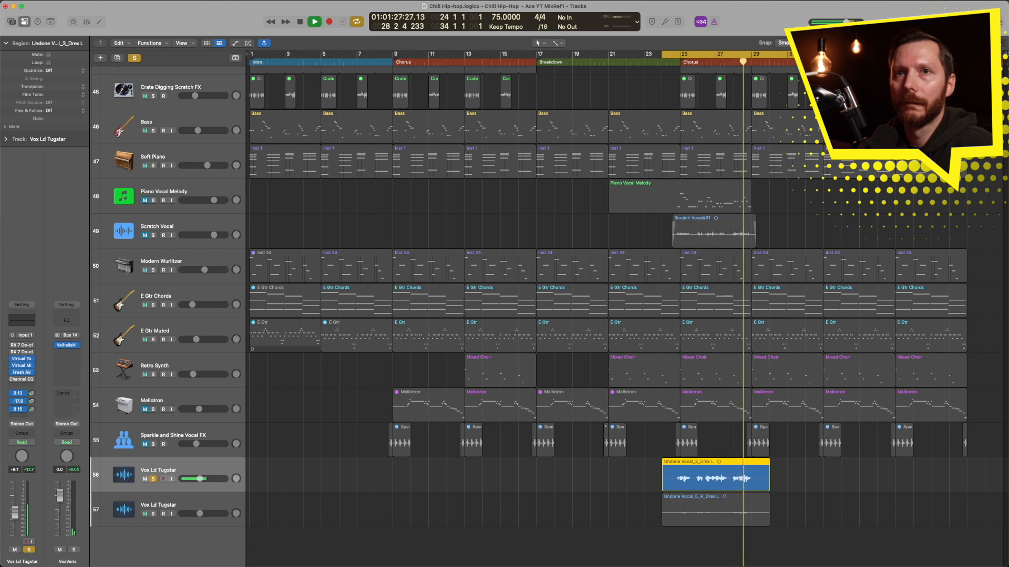
{"action": "left_click_drag", "start_coordinate": [18, 402], "coordinate": [19, 398]}
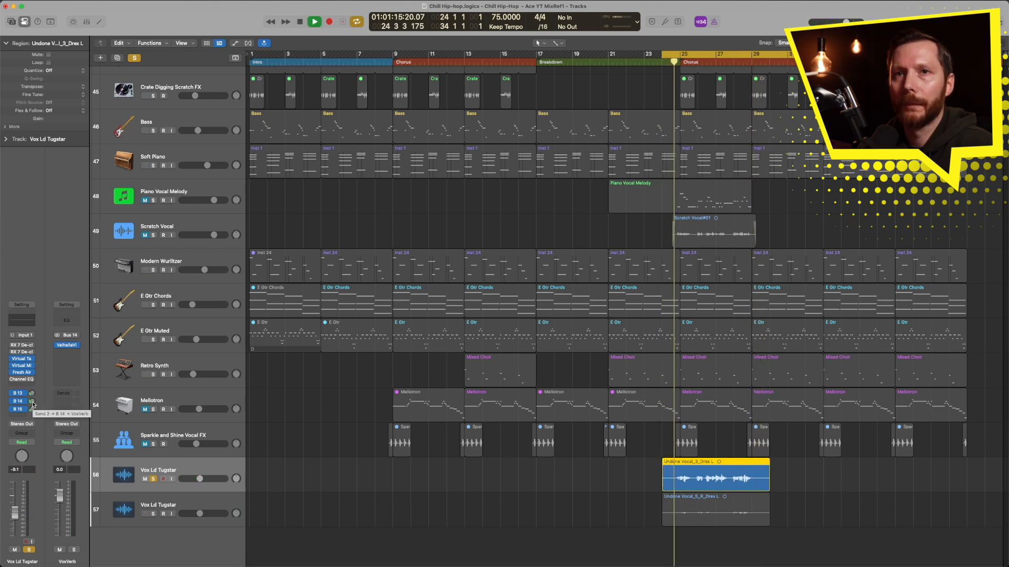
{"action": "left_click_drag", "start_coordinate": [33, 404], "coordinate": [33, 402]}
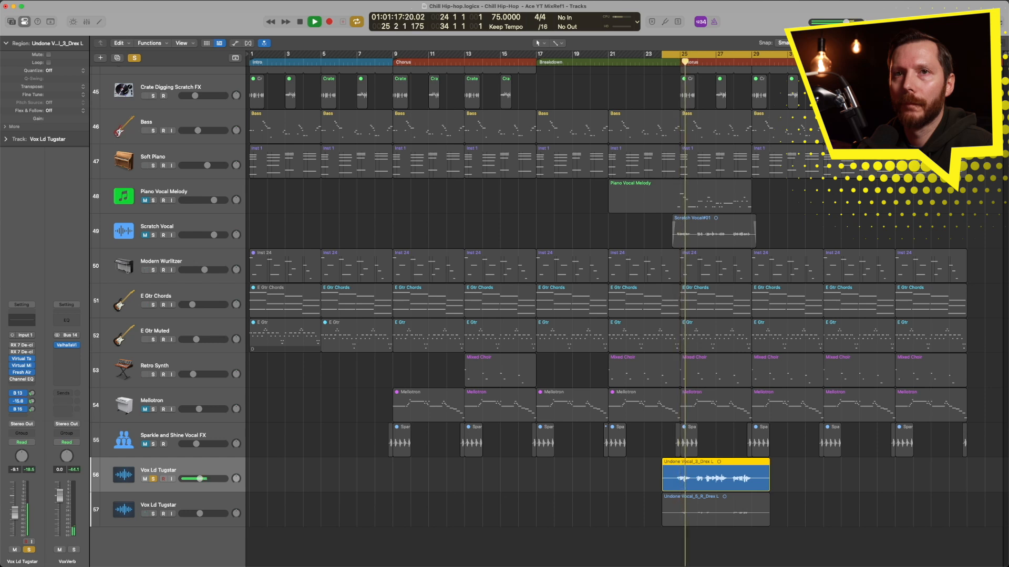
- Raise the lead vocal's Bus 15 AmbienceVerb send to about -16.8 dB and recheck it against the Bus 13 delay send
{"action": "left_click", "coordinate": [32, 410]}
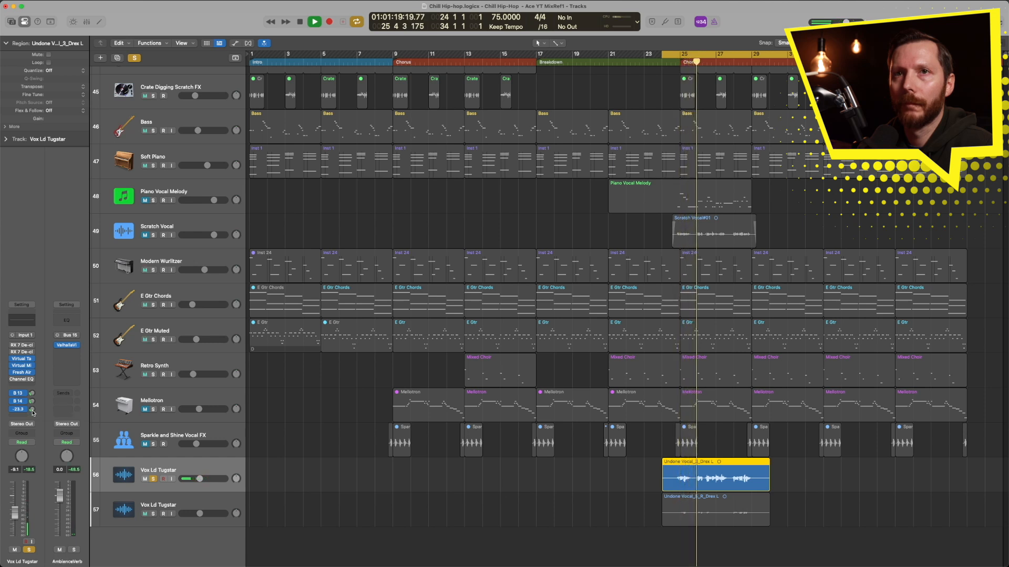
{"action": "left_click_drag", "start_coordinate": [32, 413], "coordinate": [34, 404]}
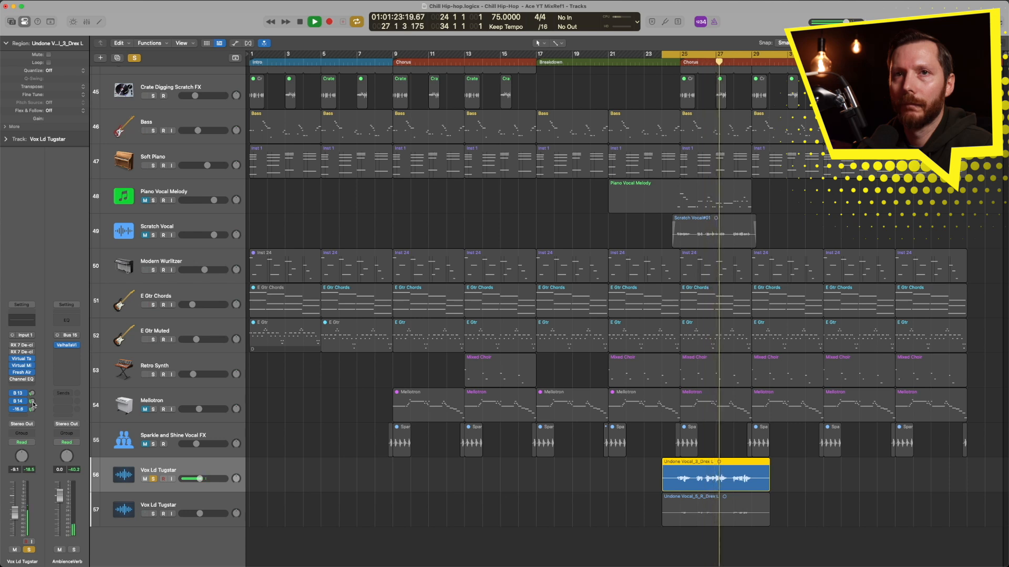
{"action": "left_click", "coordinate": [32, 393]}
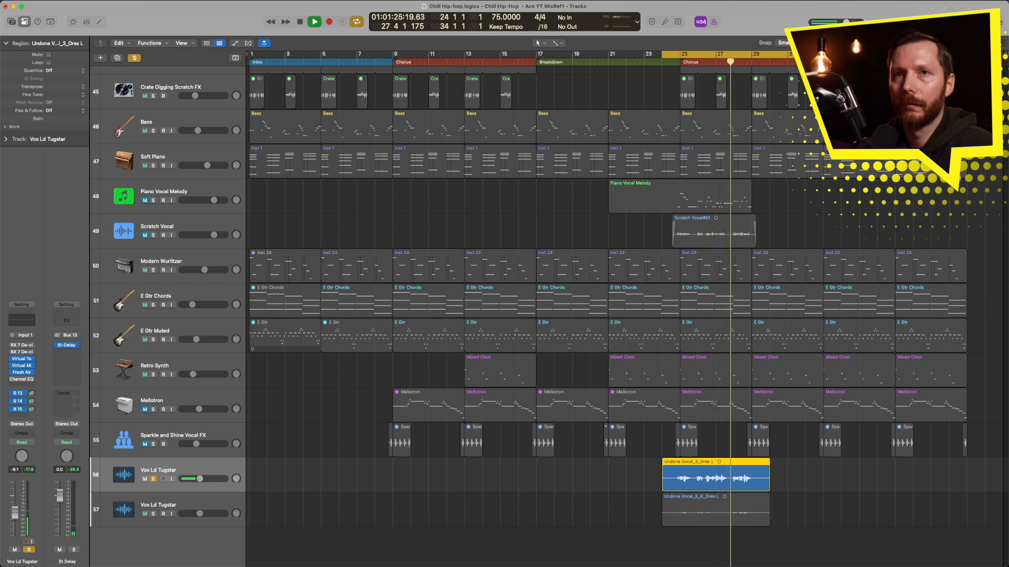
{"action": "left_click", "coordinate": [32, 408]}
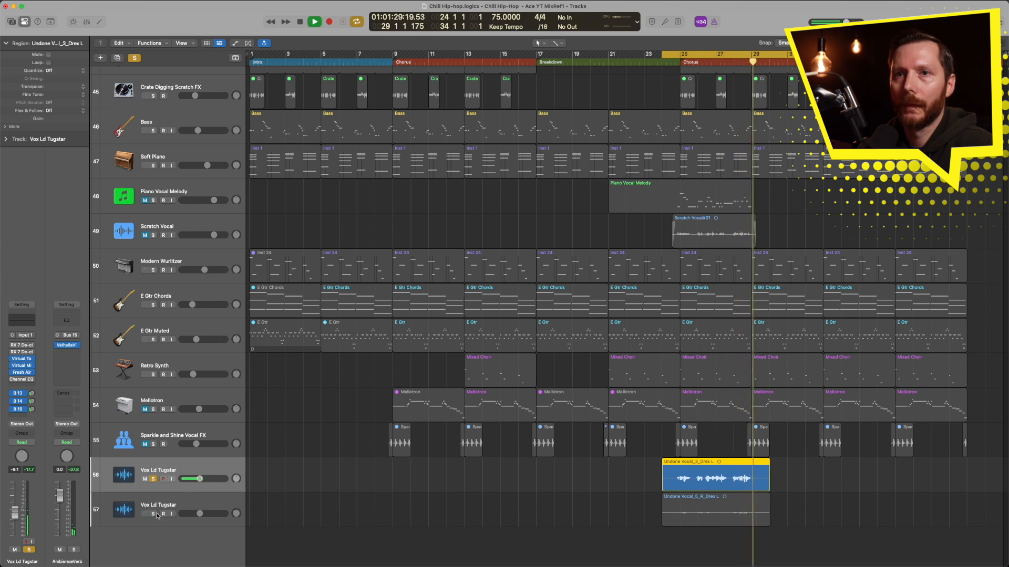
- Solo the harmony track too, set its level to -2.6 dB, and name the two vocal tracks Vox Ld and Vox Harmony
{"action": "left_click", "coordinate": [192, 516], "text": "shift"}
{"action": "left_click", "coordinate": [193, 516]}
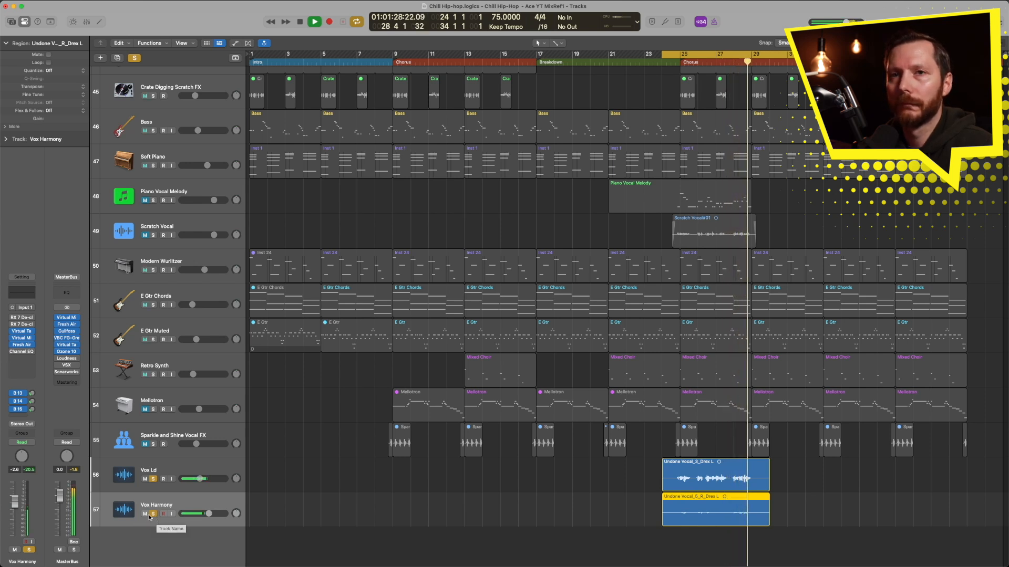
- Play the full mix with all solos cleared and cycling off, setting the Vox Ld track's level to -5.0 dB
{"action": "key", "text": "space"}
{"action": "left_click", "coordinate": [152, 481], "text": "alt"}
{"action": "key", "text": "space"}
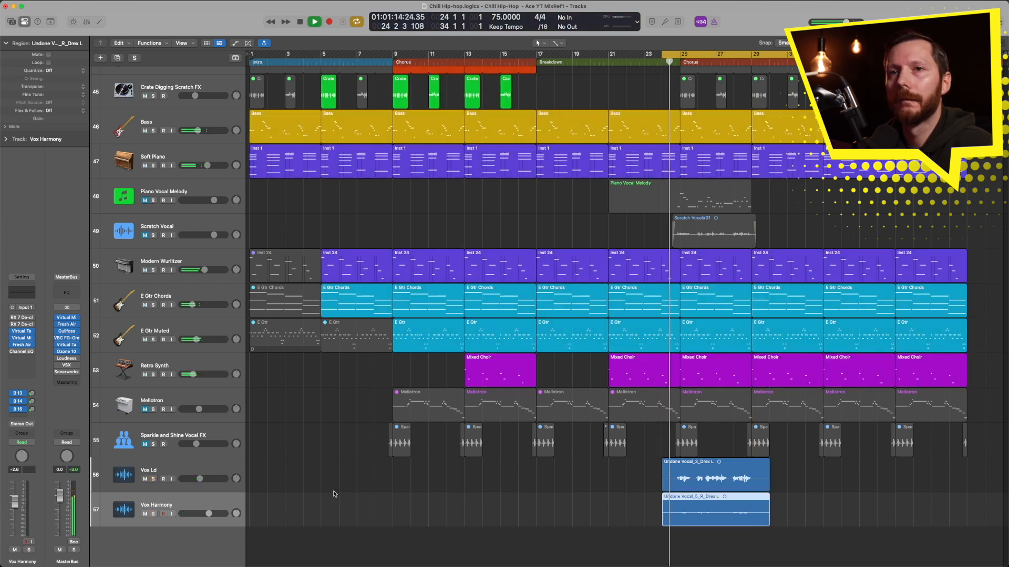
{"action": "left_click", "coordinate": [142, 485]}
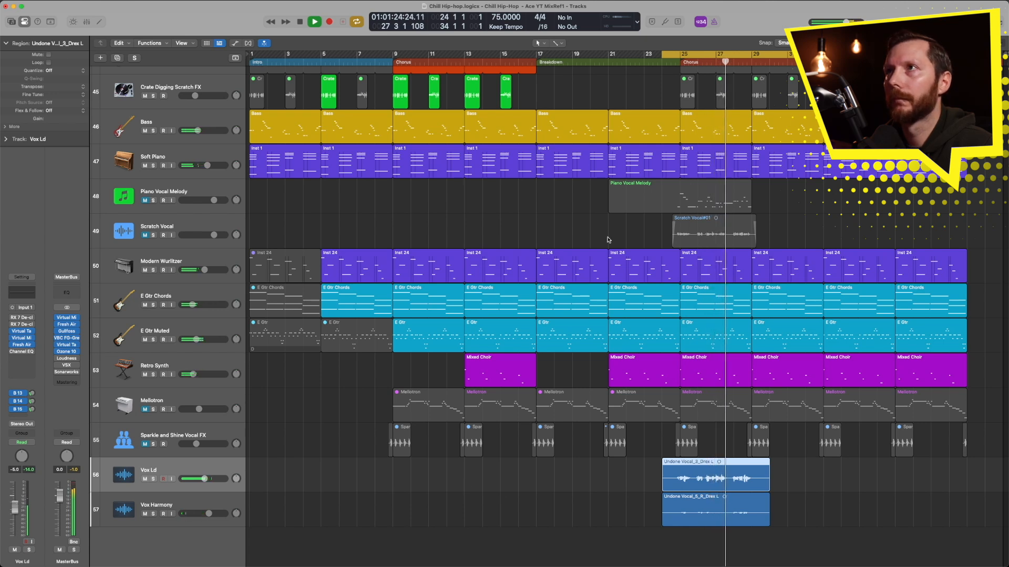
{"action": "left_click", "coordinate": [694, 55]}
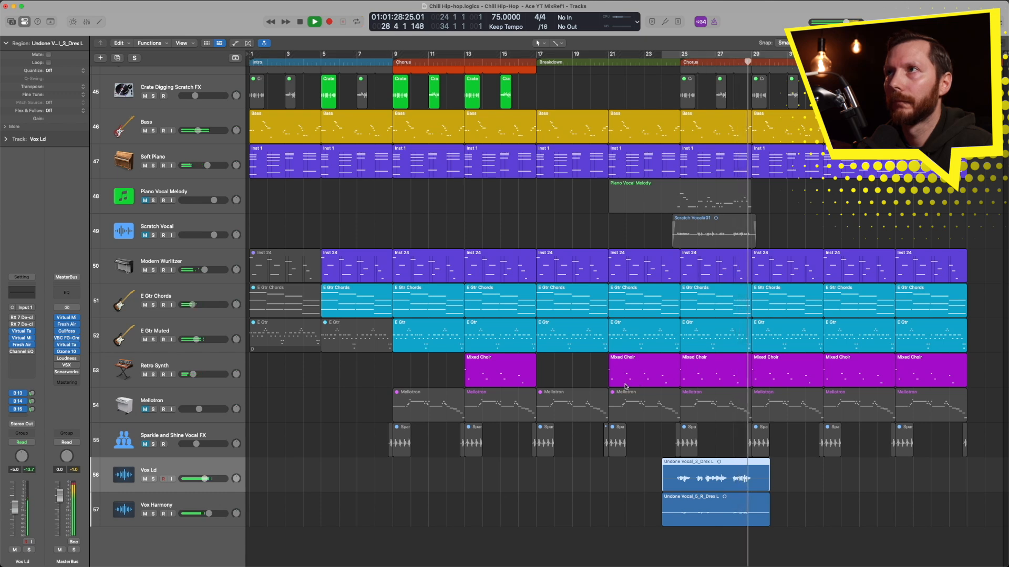
{"action": "key", "text": "space"}
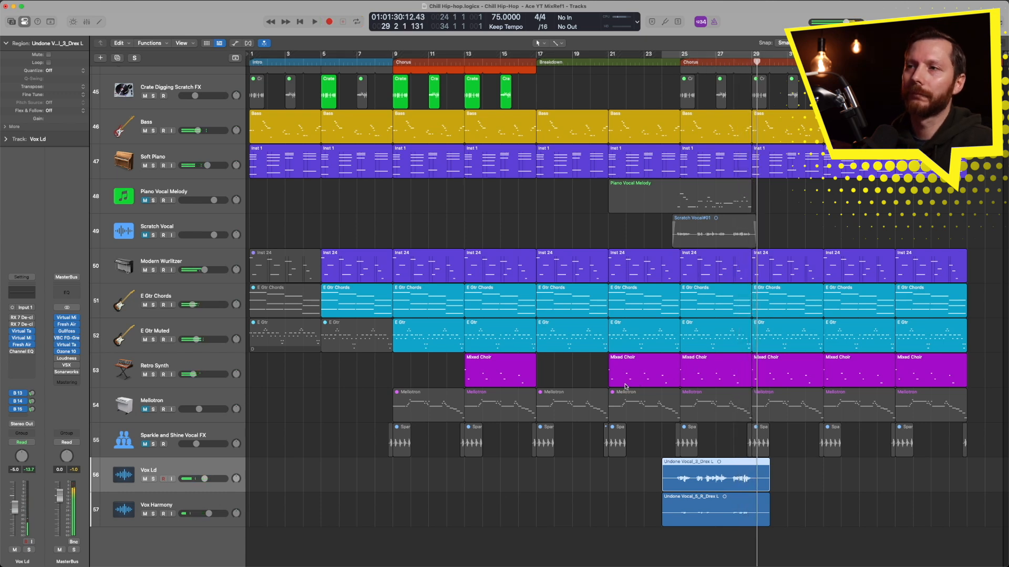